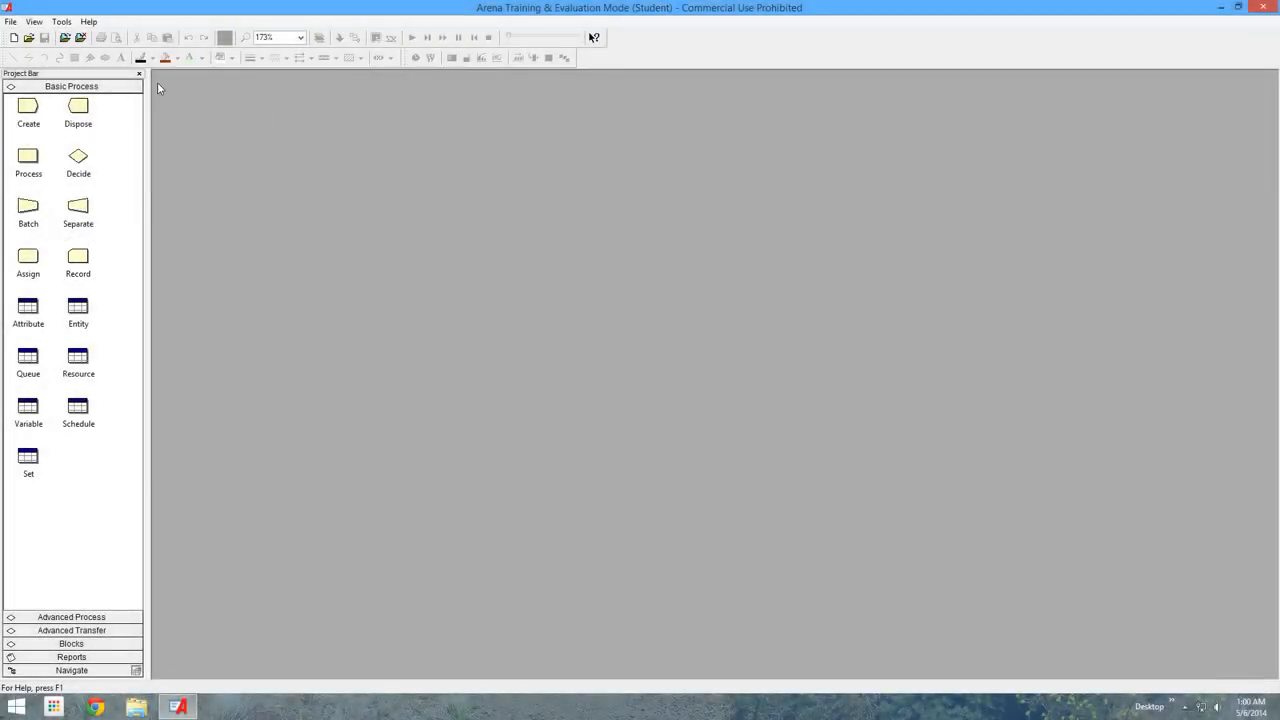
Step: Open the model file Example 1.doe from the Arena Tutorial folder and show the empty area above its flowchart
{"action": "left_click", "coordinate": [28, 37]}
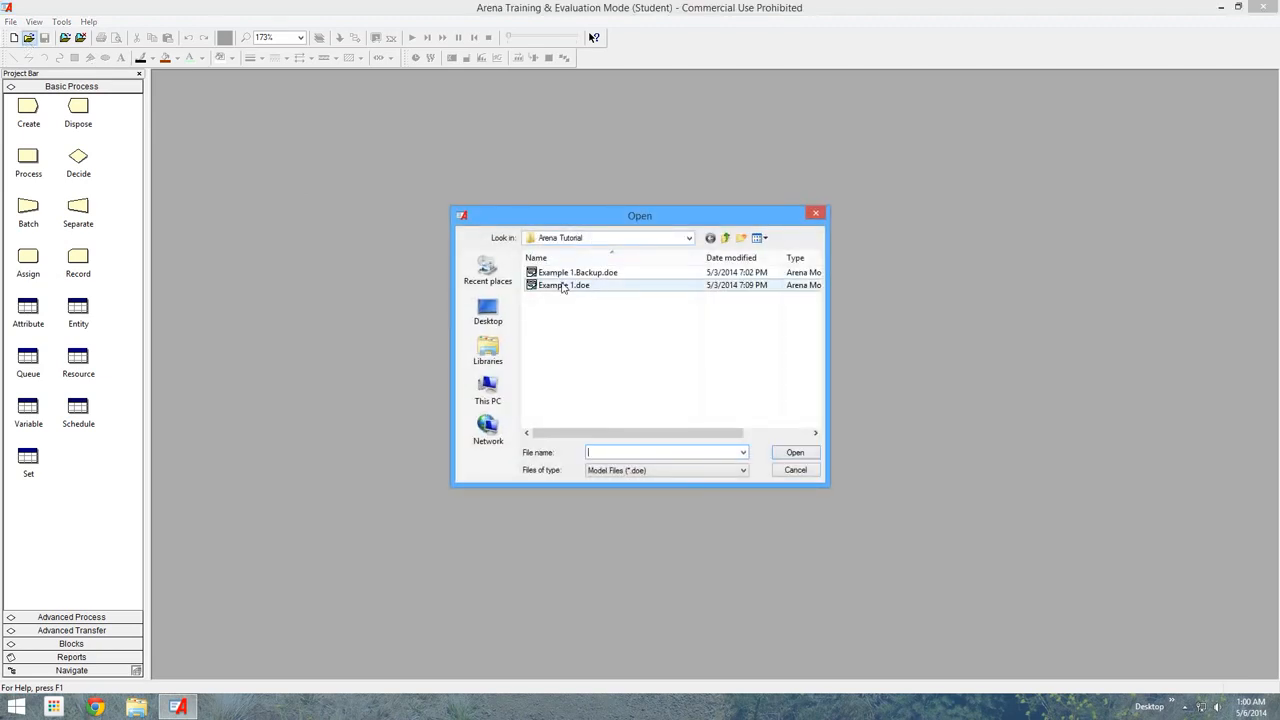
{"action": "double_click", "coordinate": [563, 286]}
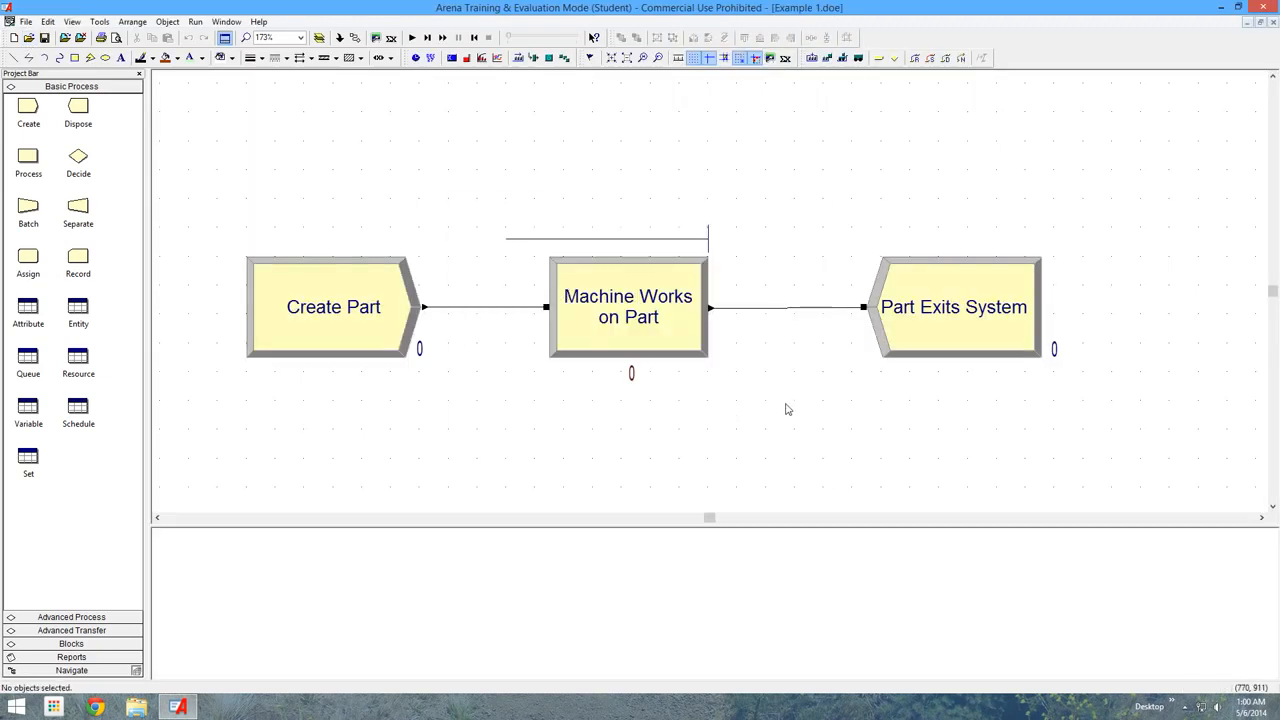
{"action": "scroll", "coordinate": [786, 399], "scroll_direction": "up", "scroll_amount": 2}
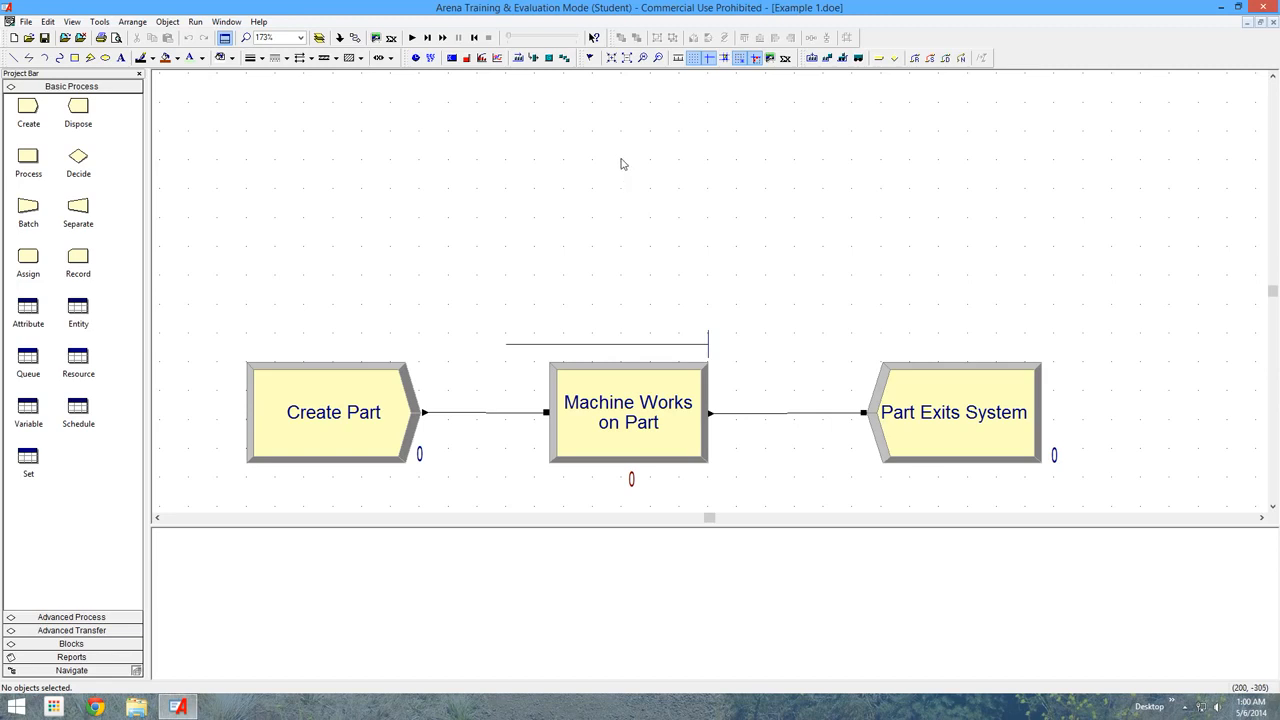
{"action": "left_click_drag", "start_coordinate": [621, 161], "coordinate": [792, 309]}
Step: Start a resource picture placement and set its identifier to Machine
{"action": "left_click", "coordinate": [535, 59]}
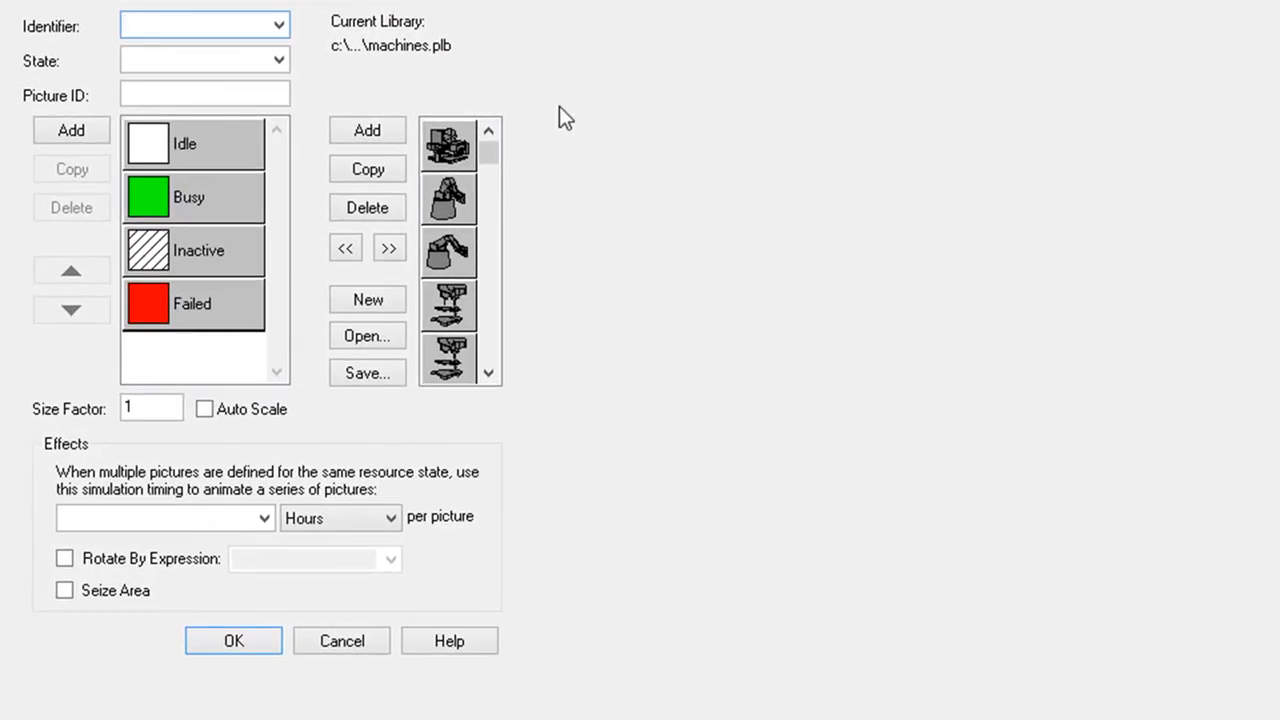
{"action": "left_click", "coordinate": [282, 22]}
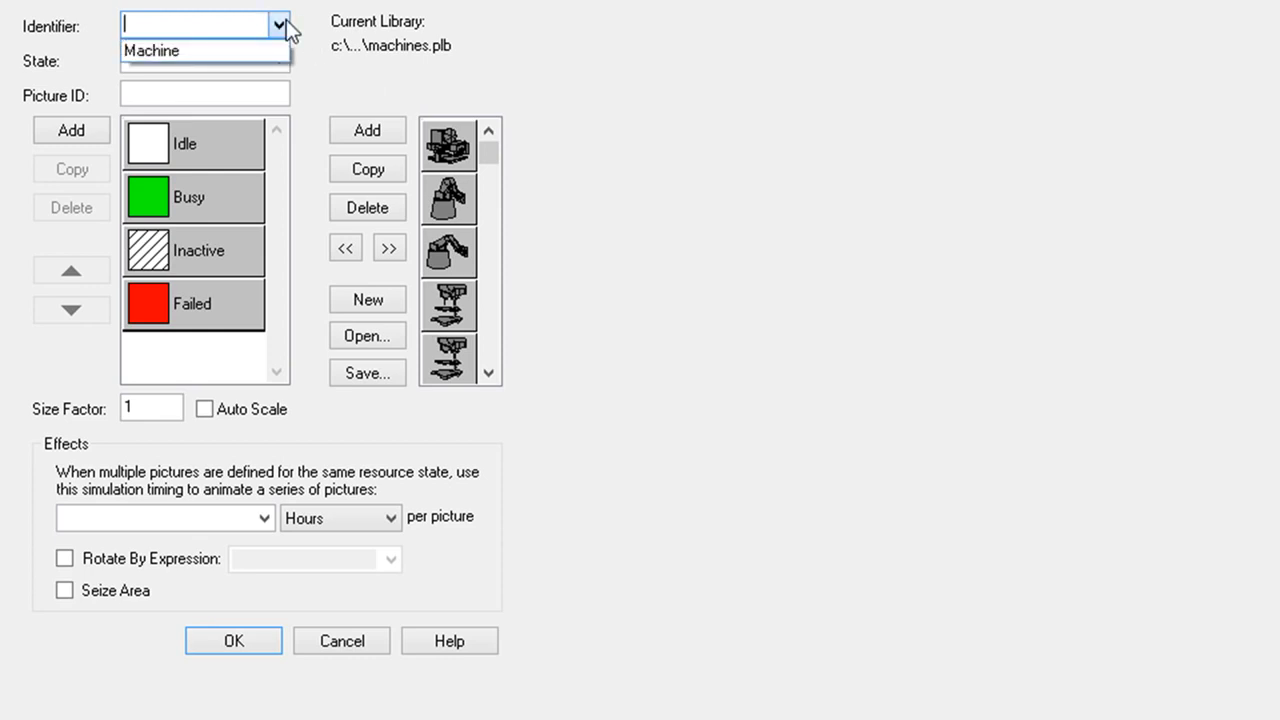
{"action": "left_click", "coordinate": [186, 49]}
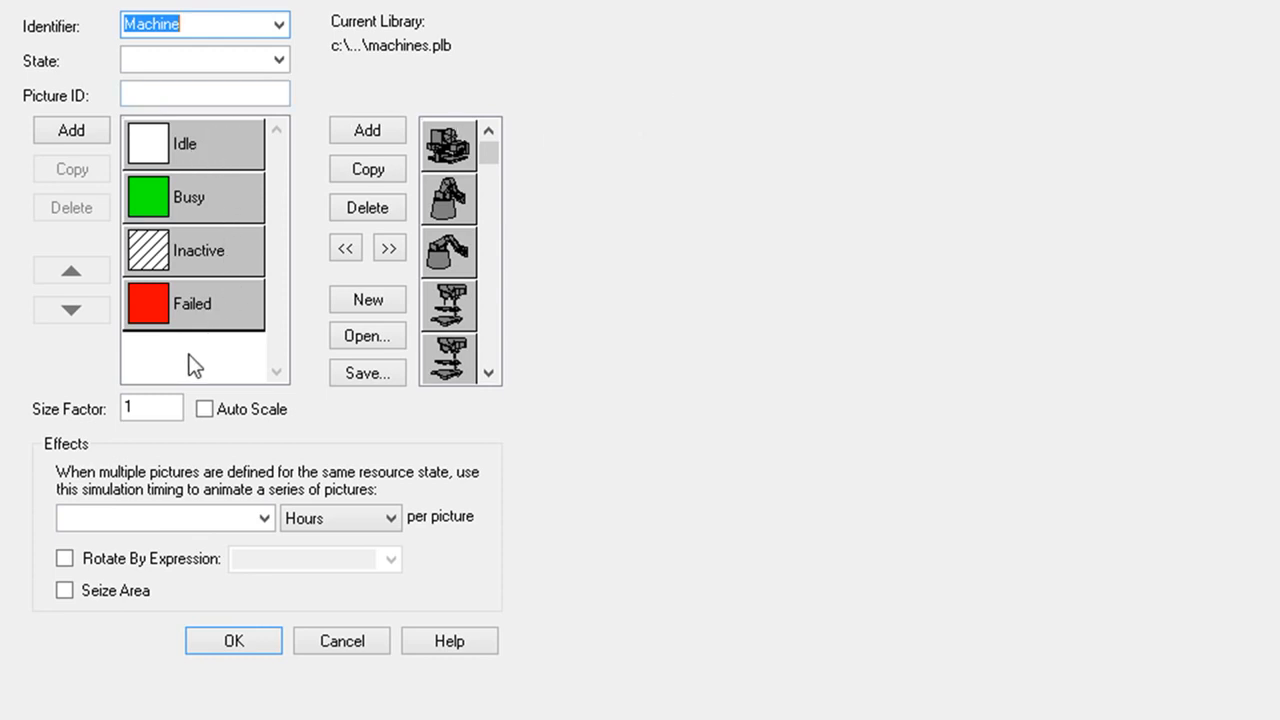
Step: Delete the Inactive and Failed states from the Machine resource picture
{"action": "left_click", "coordinate": [198, 250]}
{"action": "left_click", "coordinate": [205, 295]}
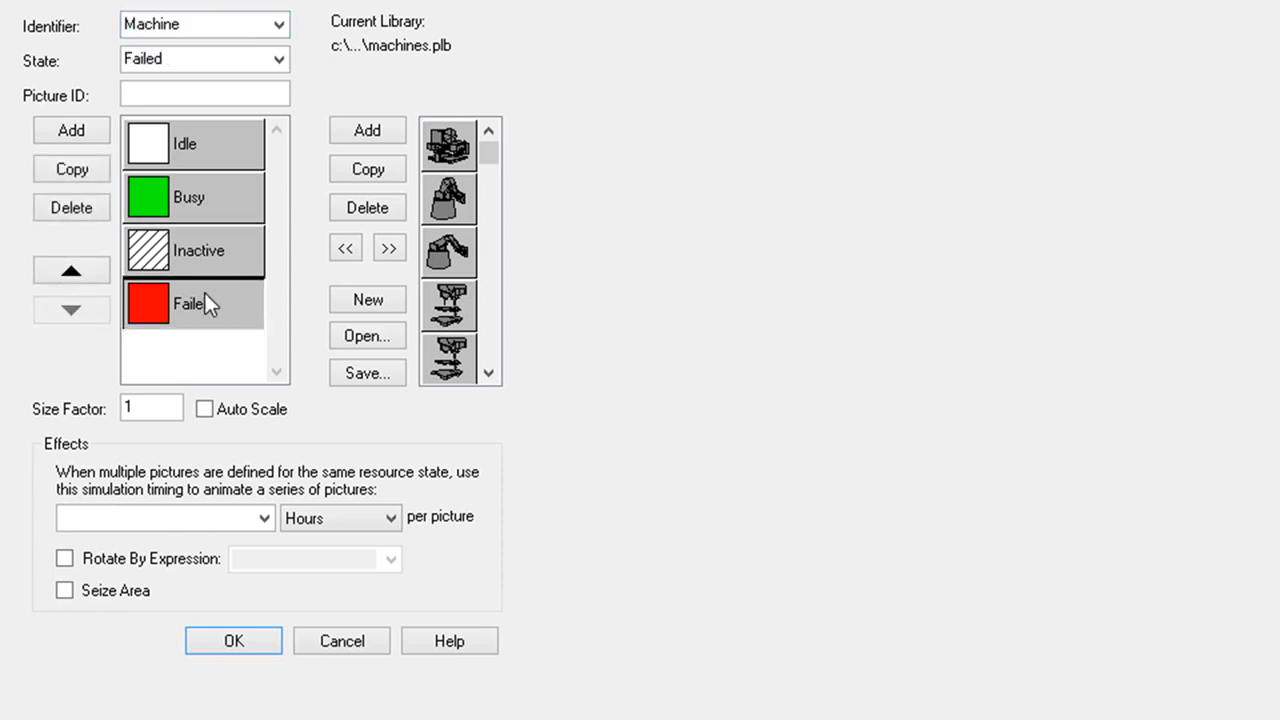
{"action": "left_click", "coordinate": [205, 259]}
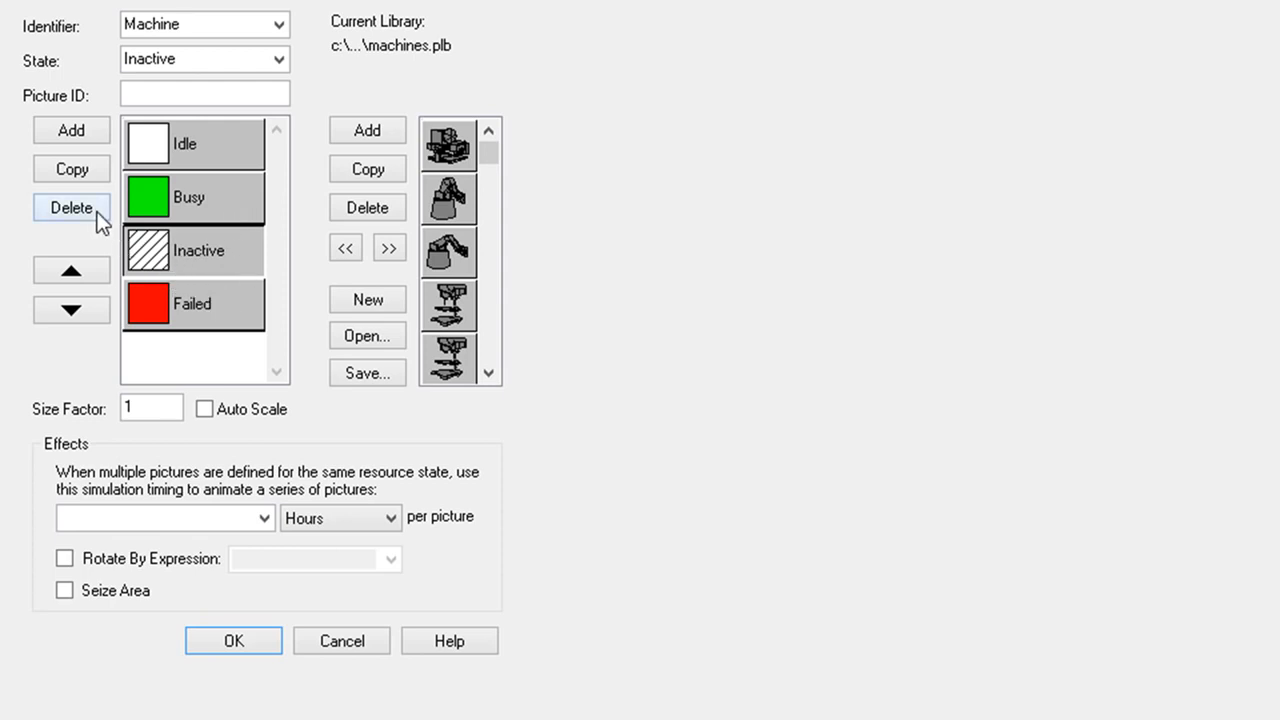
{"action": "left_click", "coordinate": [201, 296]}
{"action": "left_click", "coordinate": [190, 266]}
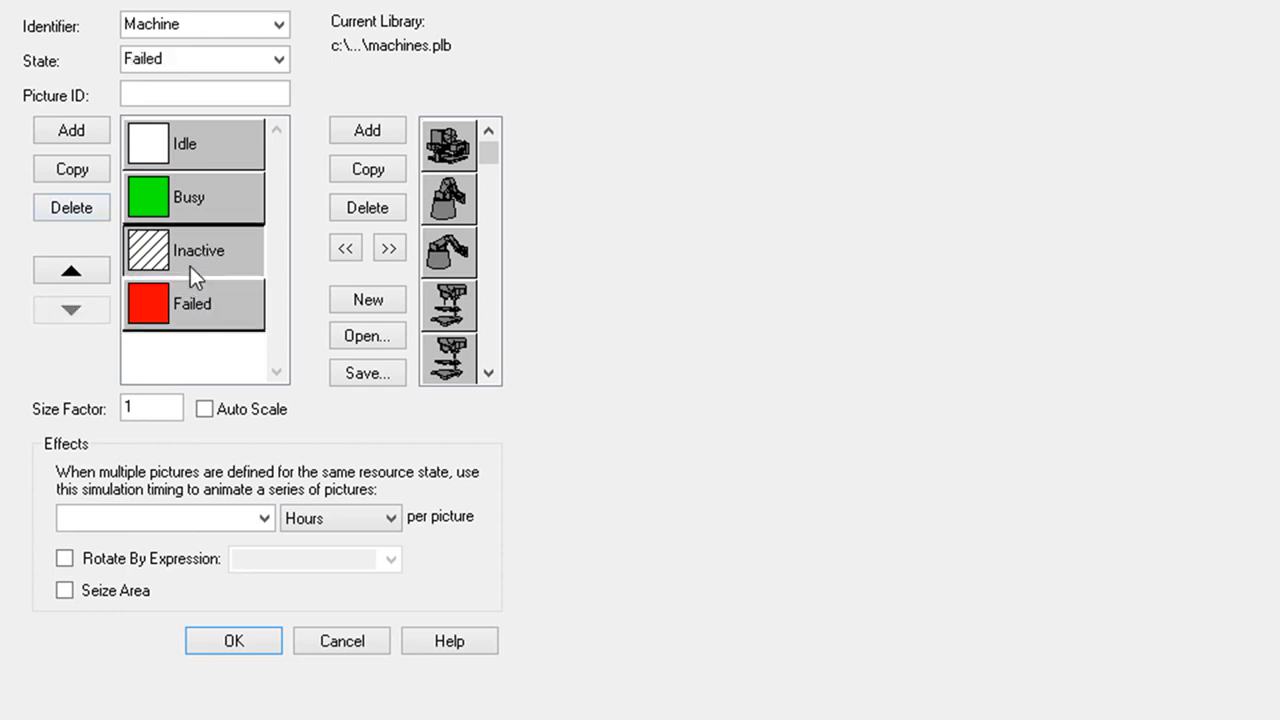
{"action": "left_click", "coordinate": [99, 210]}
{"action": "left_click", "coordinate": [90, 210]}
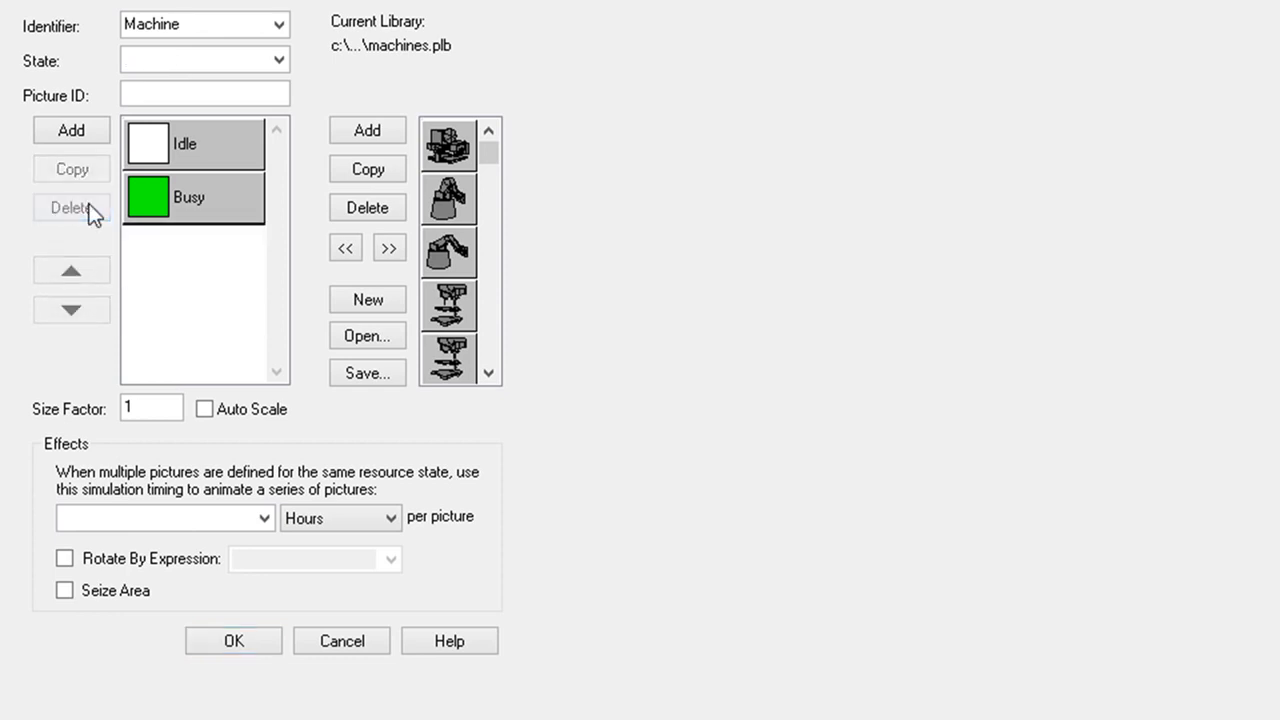
Step: Check the Idle and Busy state entries and the pictures offered in the current machines.plb library
{"action": "left_click", "coordinate": [179, 147]}
{"action": "left_click", "coordinate": [207, 199]}
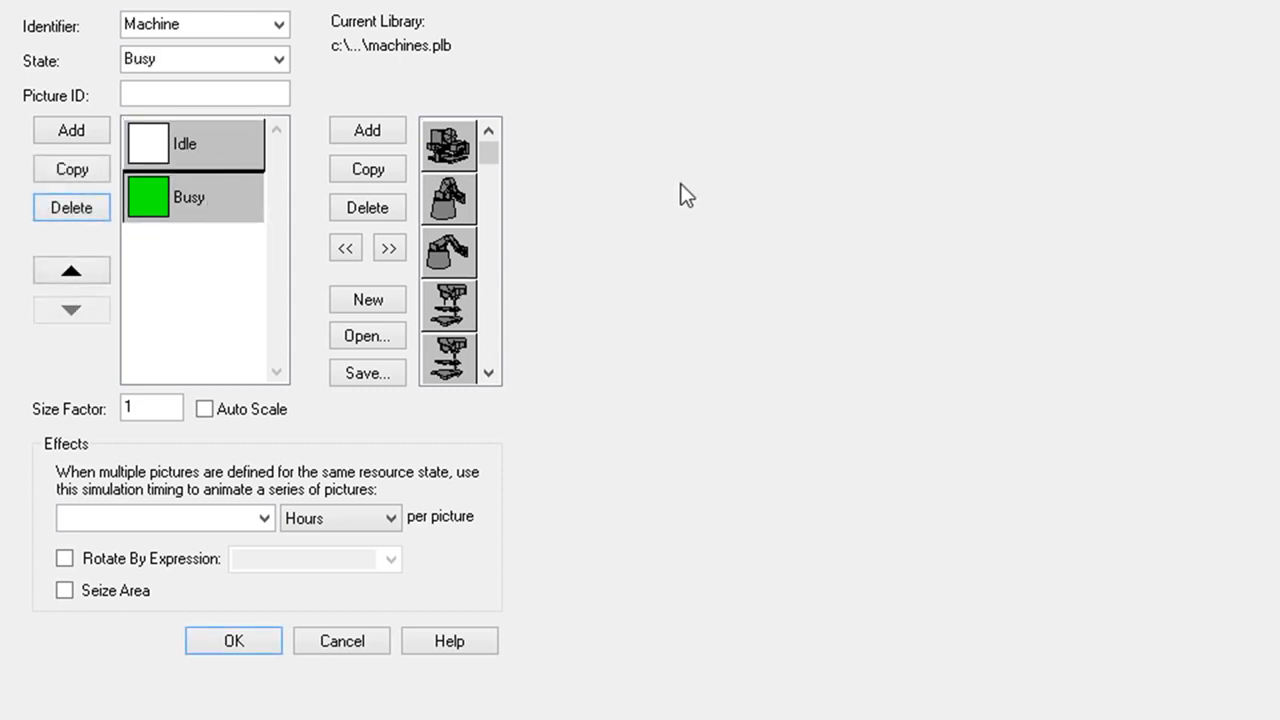
{"action": "left_click", "coordinate": [212, 142]}
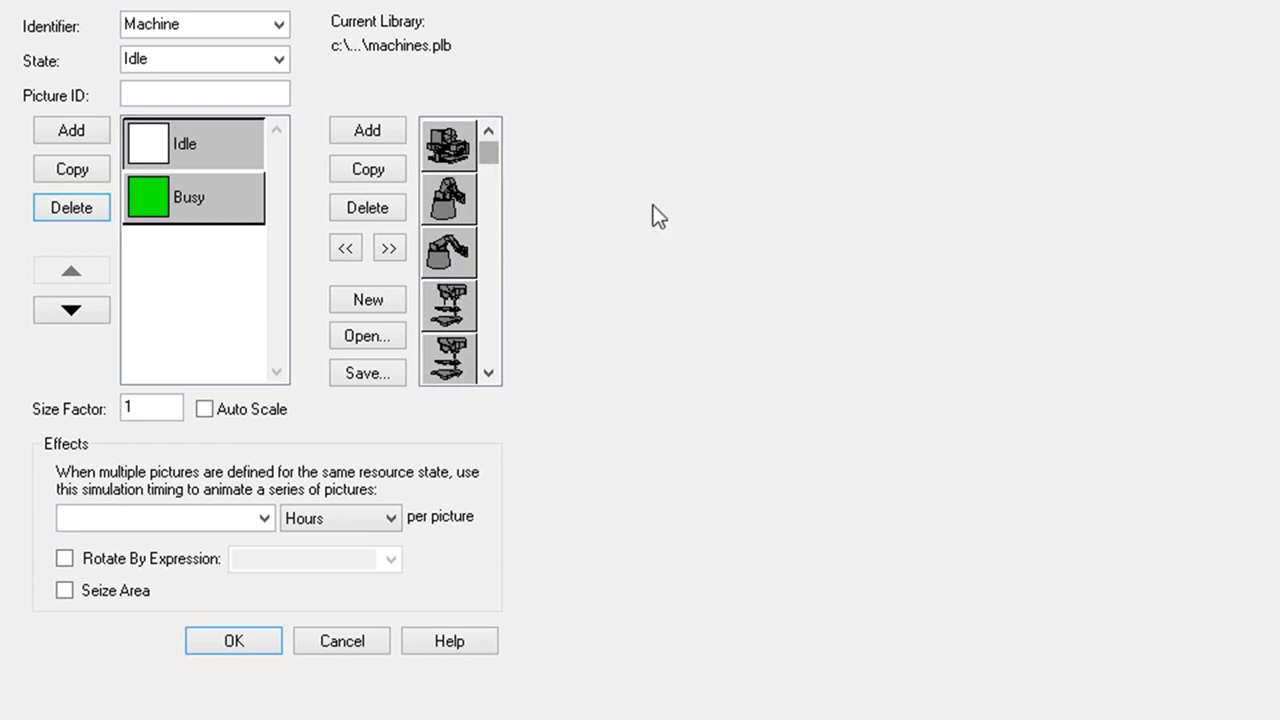
{"action": "left_click_drag", "start_coordinate": [492, 155], "coordinate": [503, 114]}
Step: Browse for picture libraries on Local Disk (C:) in Users, Public, Public Documents, Rockwell Software, Arena, PictureLibraries
{"action": "left_click", "coordinate": [378, 337]}
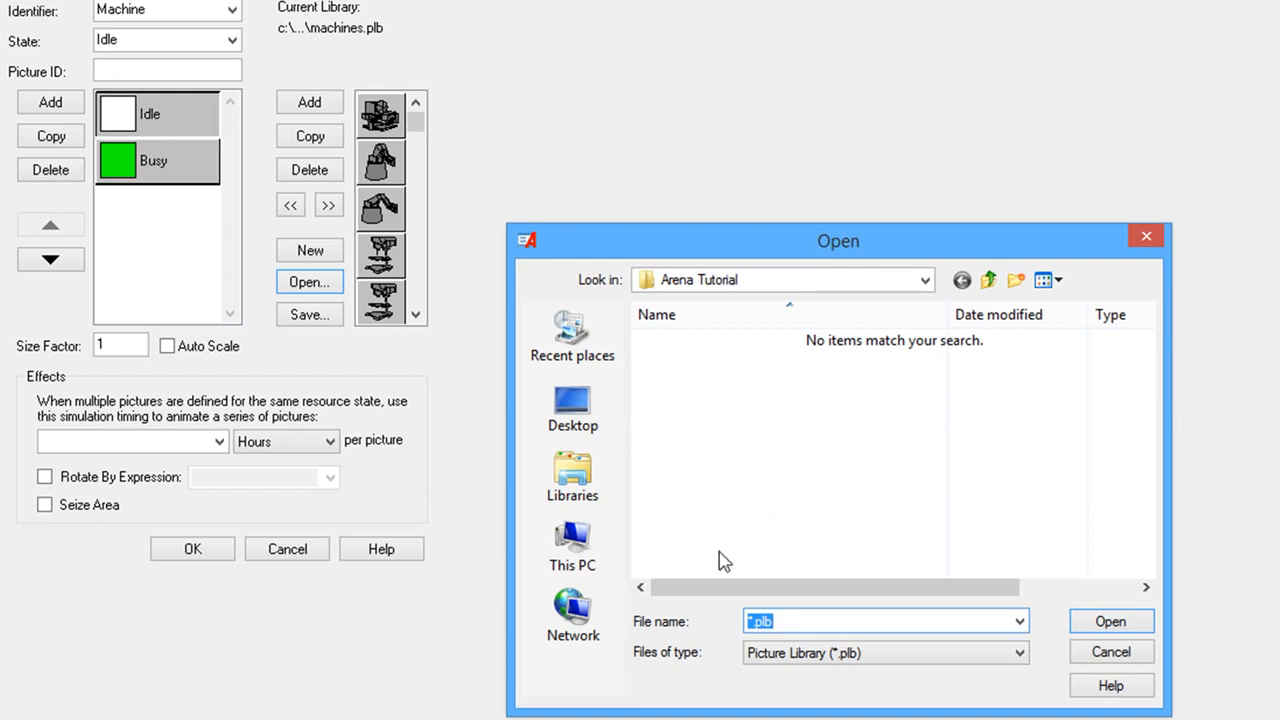
{"action": "left_click", "coordinate": [596, 568]}
{"action": "left_click_drag", "start_coordinate": [1131, 371], "coordinate": [1142, 545]}
{"action": "scroll", "coordinate": [785, 400], "scroll_direction": "up", "scroll_amount": 3}
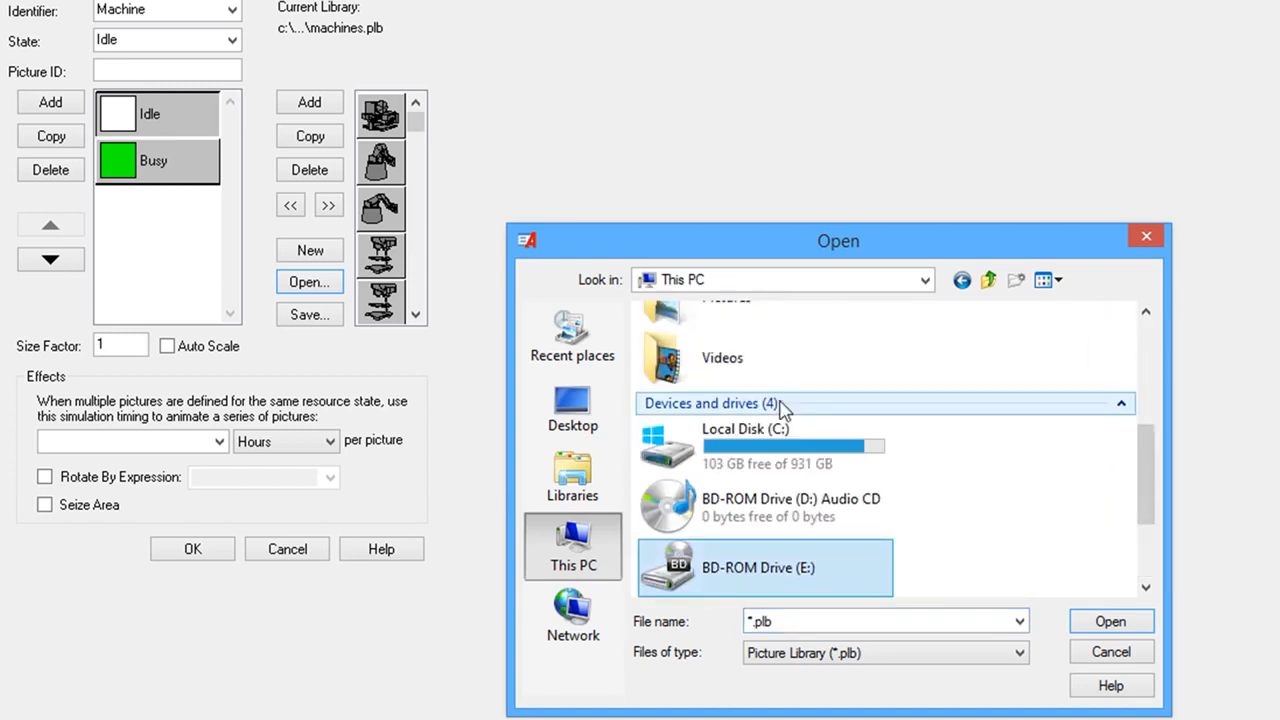
{"action": "double_click", "coordinate": [786, 437]}
{"action": "double_click", "coordinate": [725, 433]}
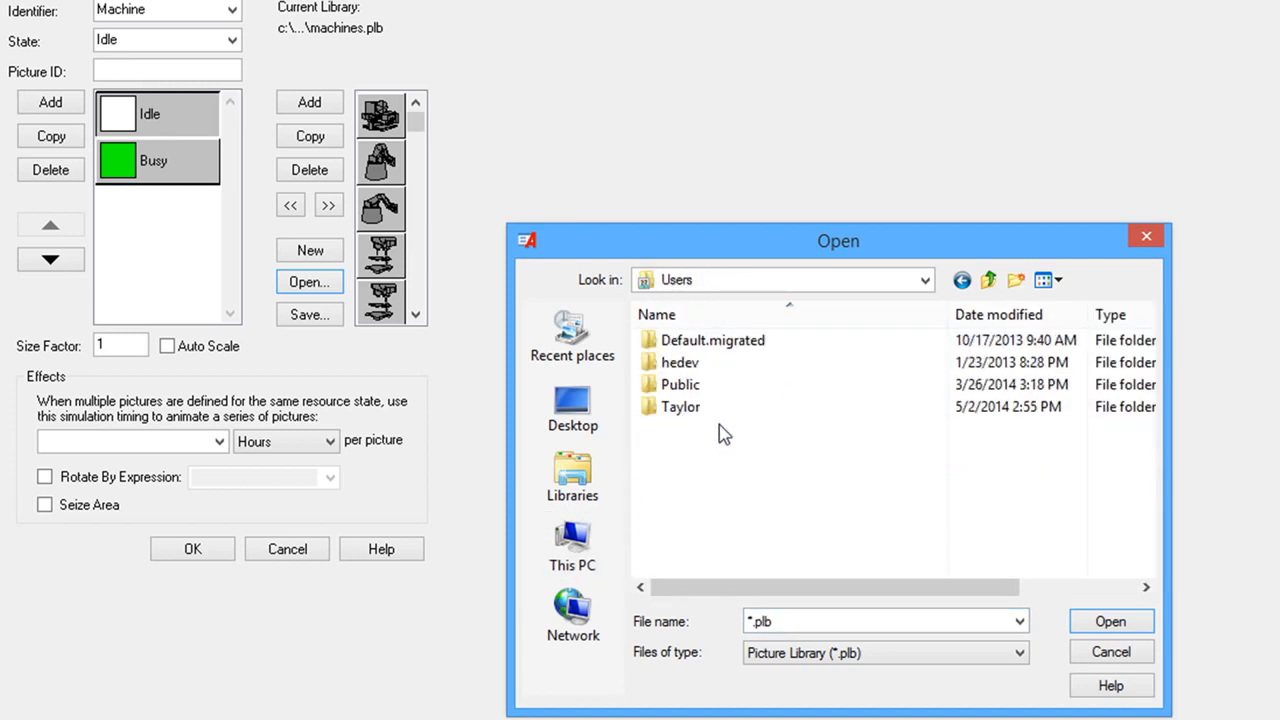
{"action": "left_click", "coordinate": [695, 415]}
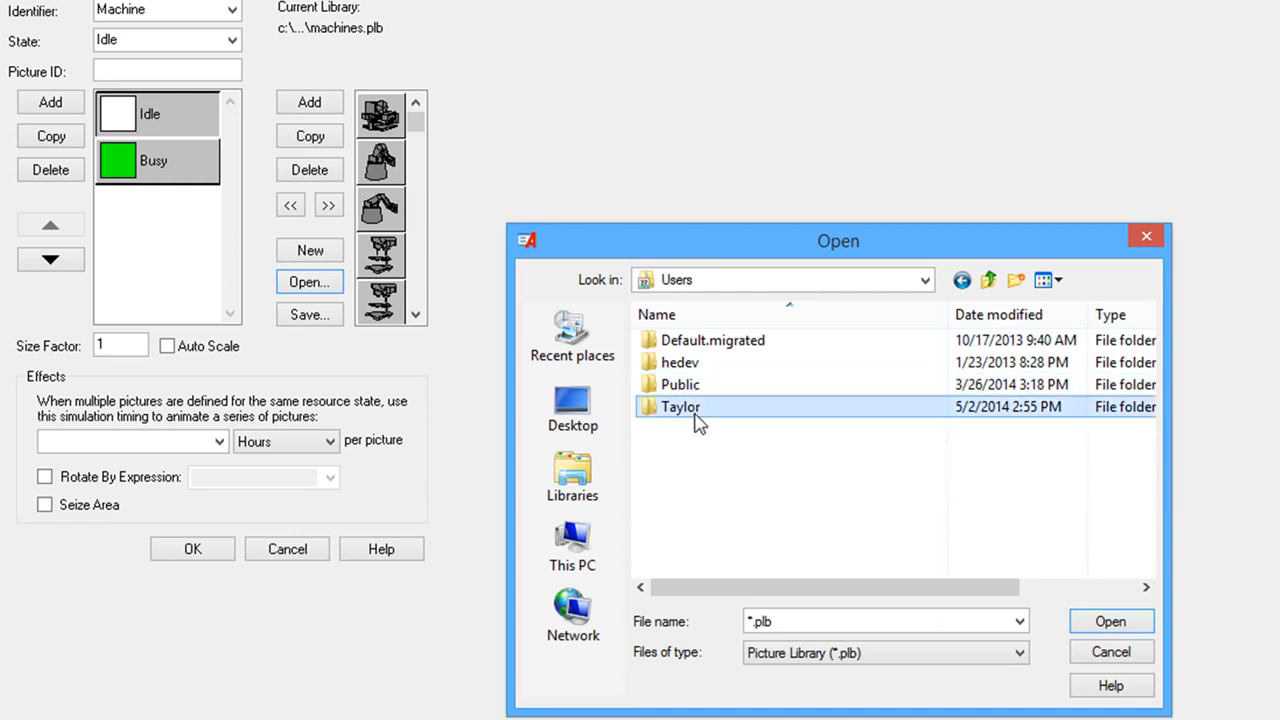
{"action": "double_click", "coordinate": [690, 386]}
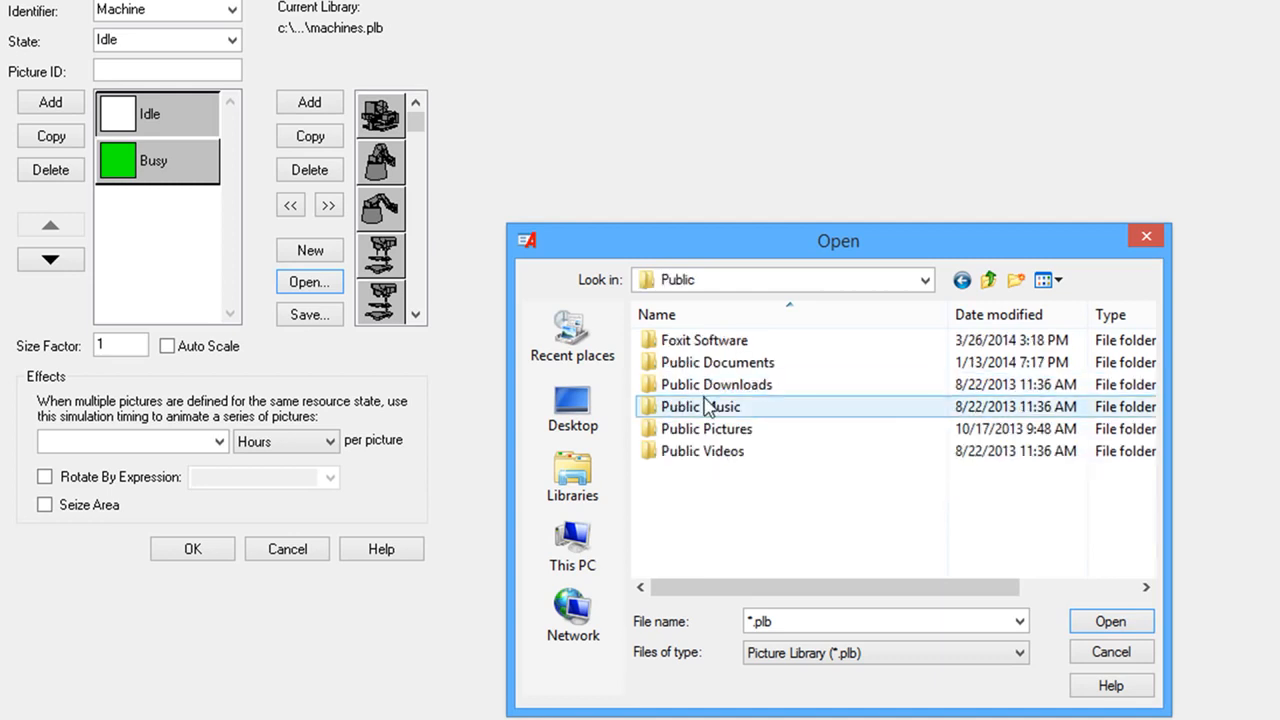
{"action": "double_click", "coordinate": [705, 363]}
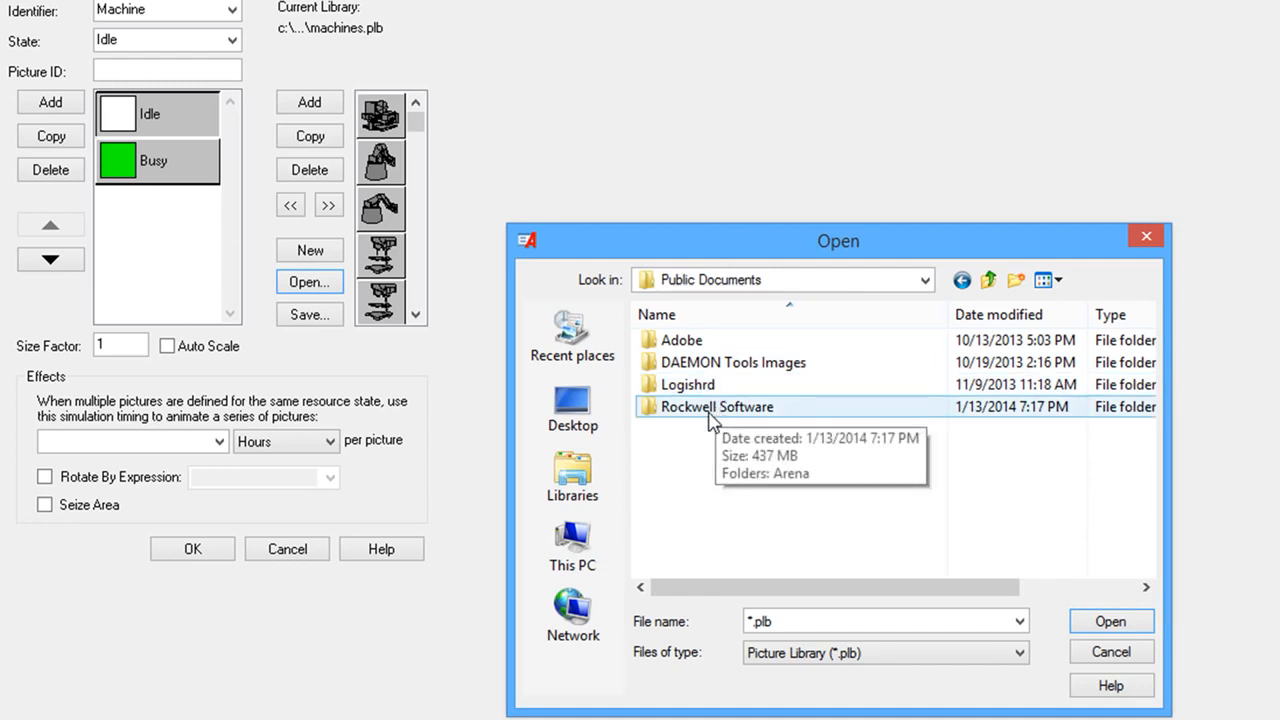
{"action": "double_click", "coordinate": [710, 418]}
{"action": "double_click", "coordinate": [705, 342]}
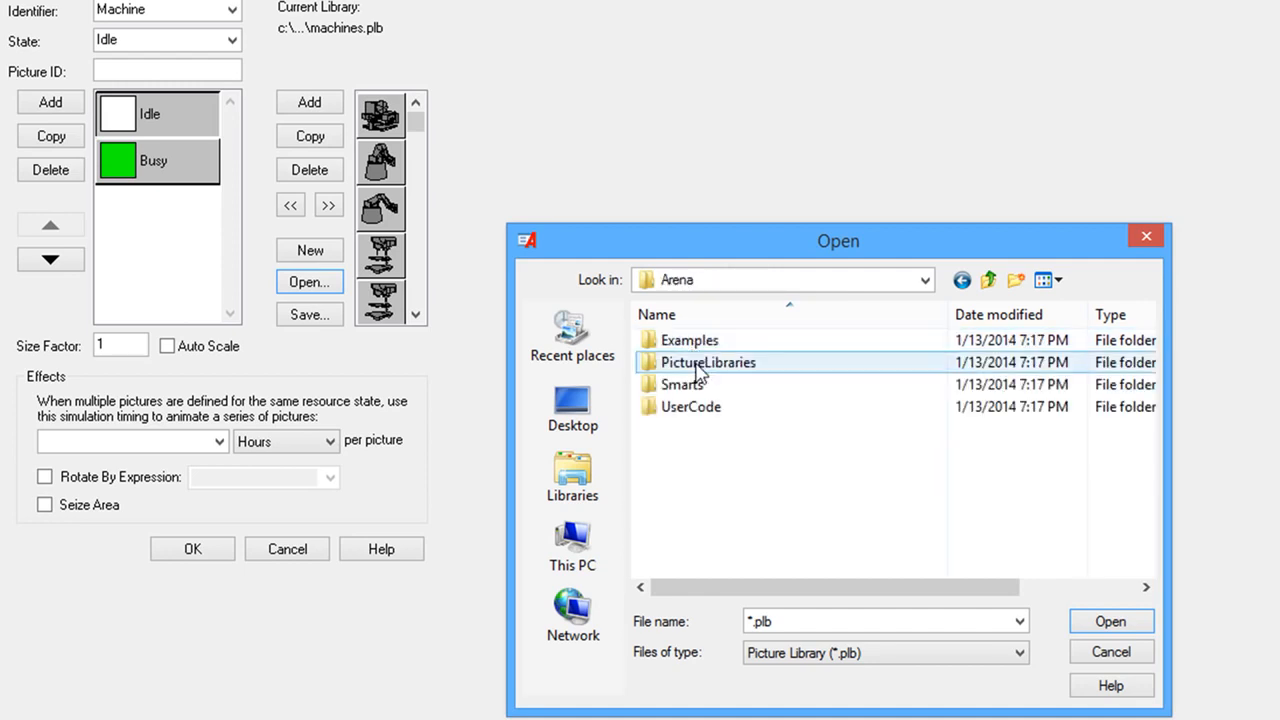
{"action": "double_click", "coordinate": [728, 366]}
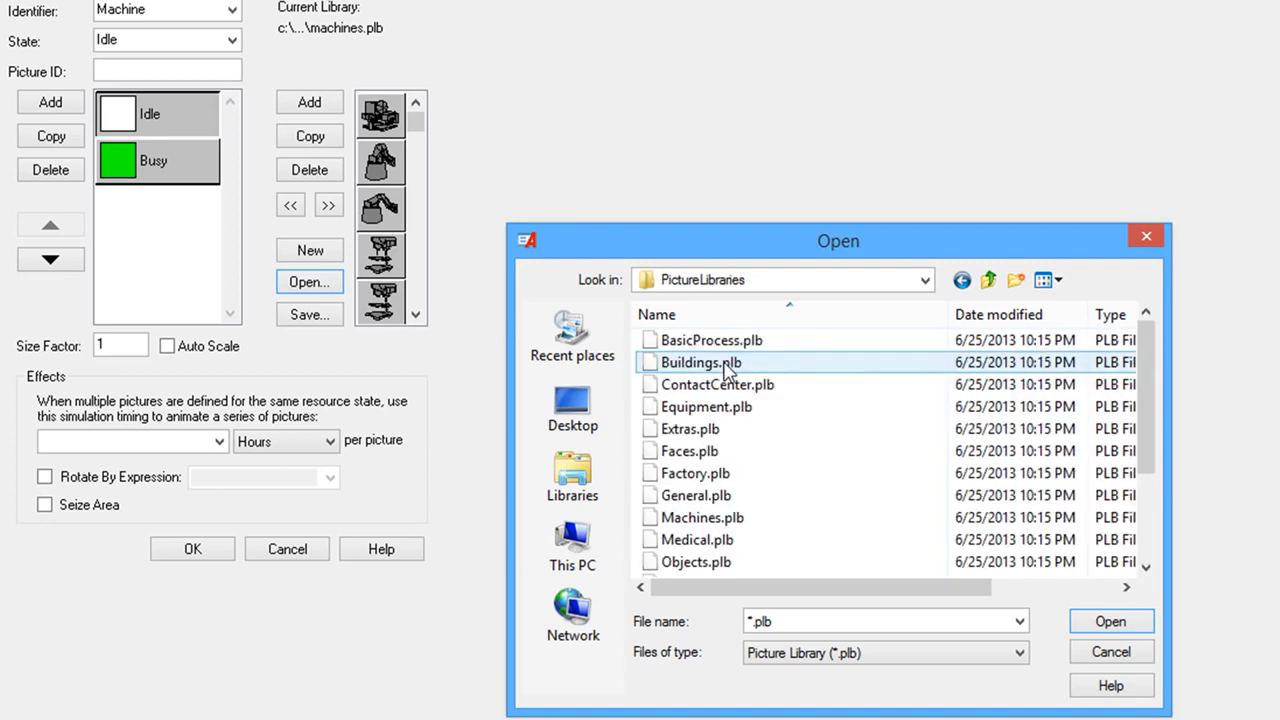
Step: Review the picture library files in the PictureLibraries folder and close the file dialog without loading one
{"action": "left_click_drag", "start_coordinate": [1150, 372], "coordinate": [1158, 515]}
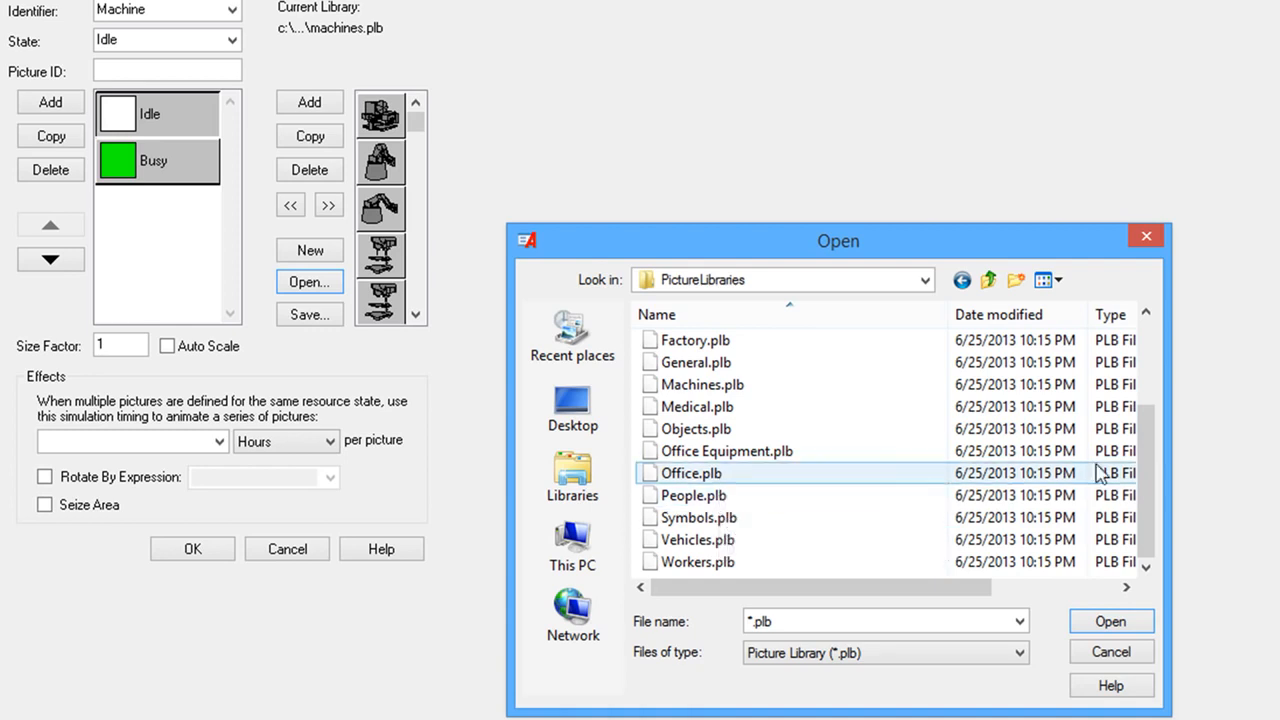
{"action": "left_click_drag", "start_coordinate": [1155, 465], "coordinate": [1150, 495]}
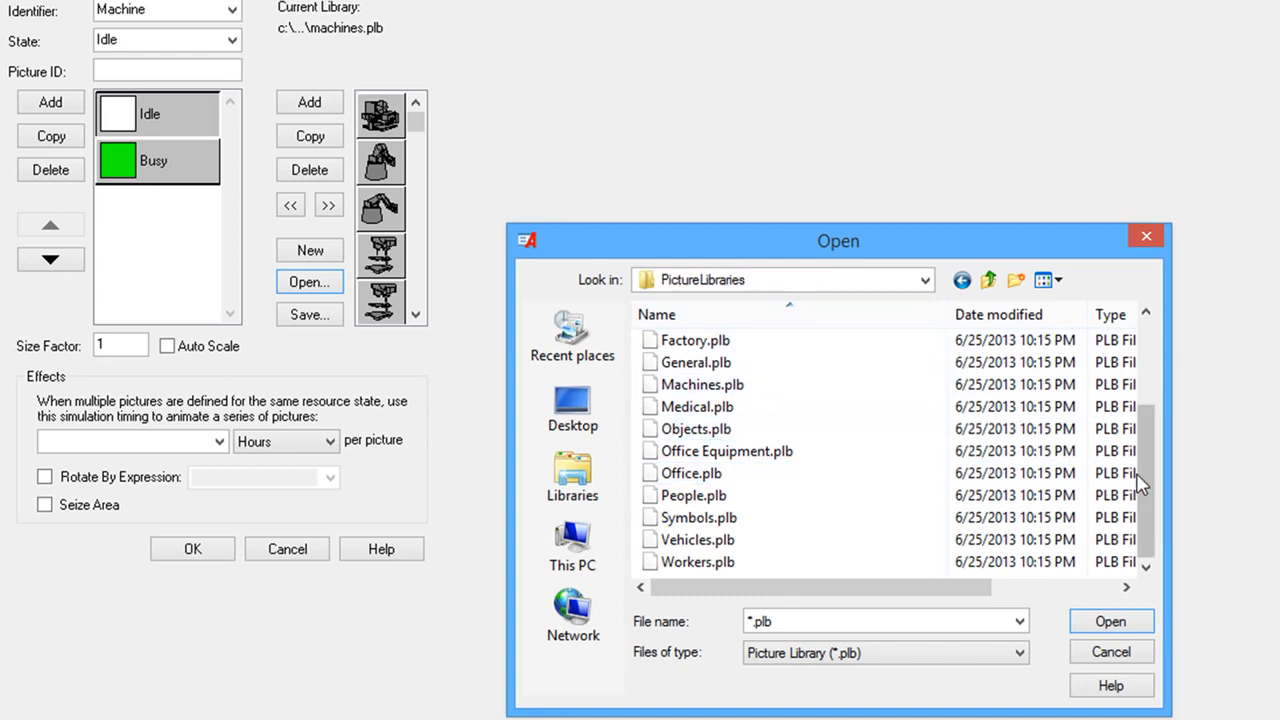
{"action": "left_click_drag", "start_coordinate": [1146, 470], "coordinate": [1140, 513]}
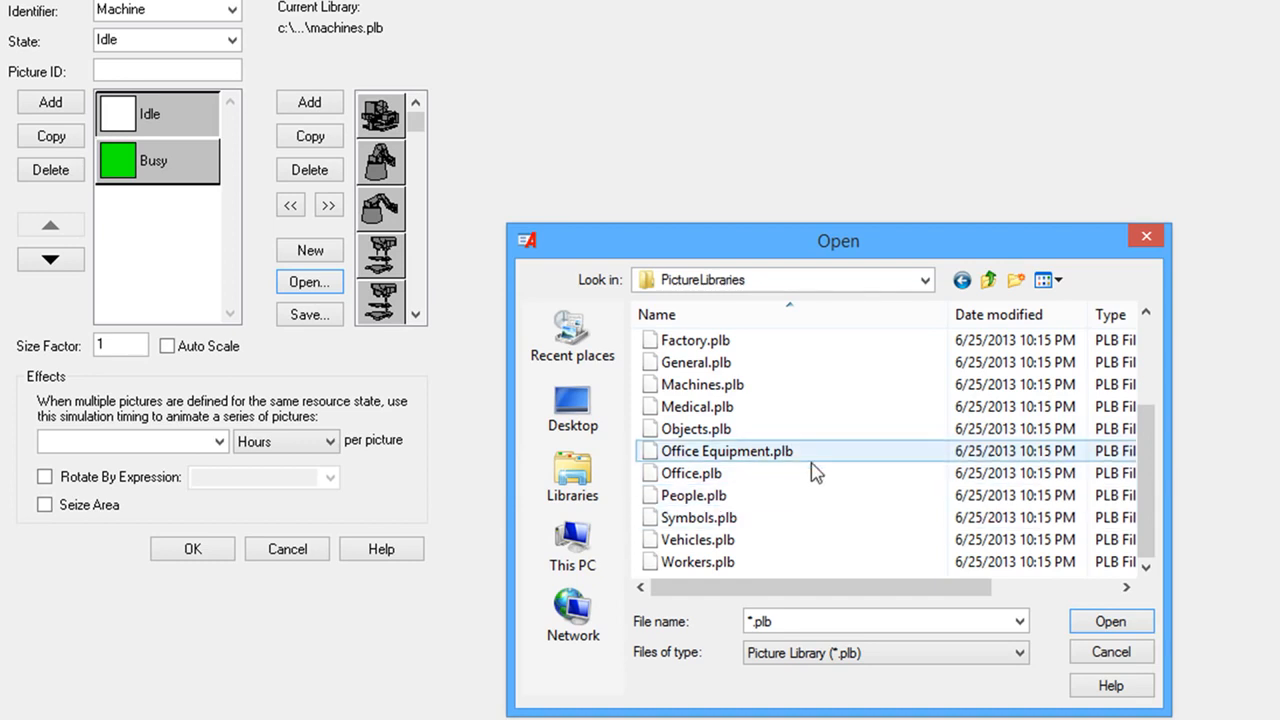
{"action": "scroll", "coordinate": [1148, 452], "scroll_direction": "up", "scroll_amount": 1}
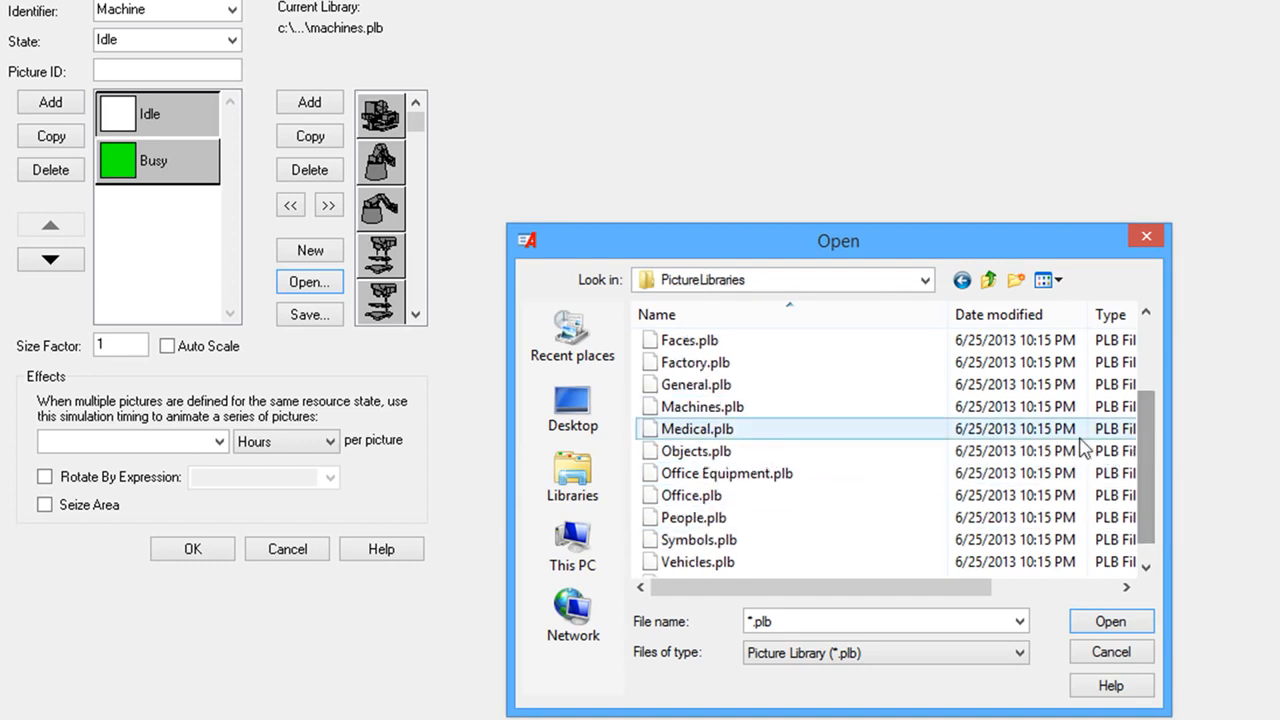
{"action": "left_click", "coordinate": [738, 412]}
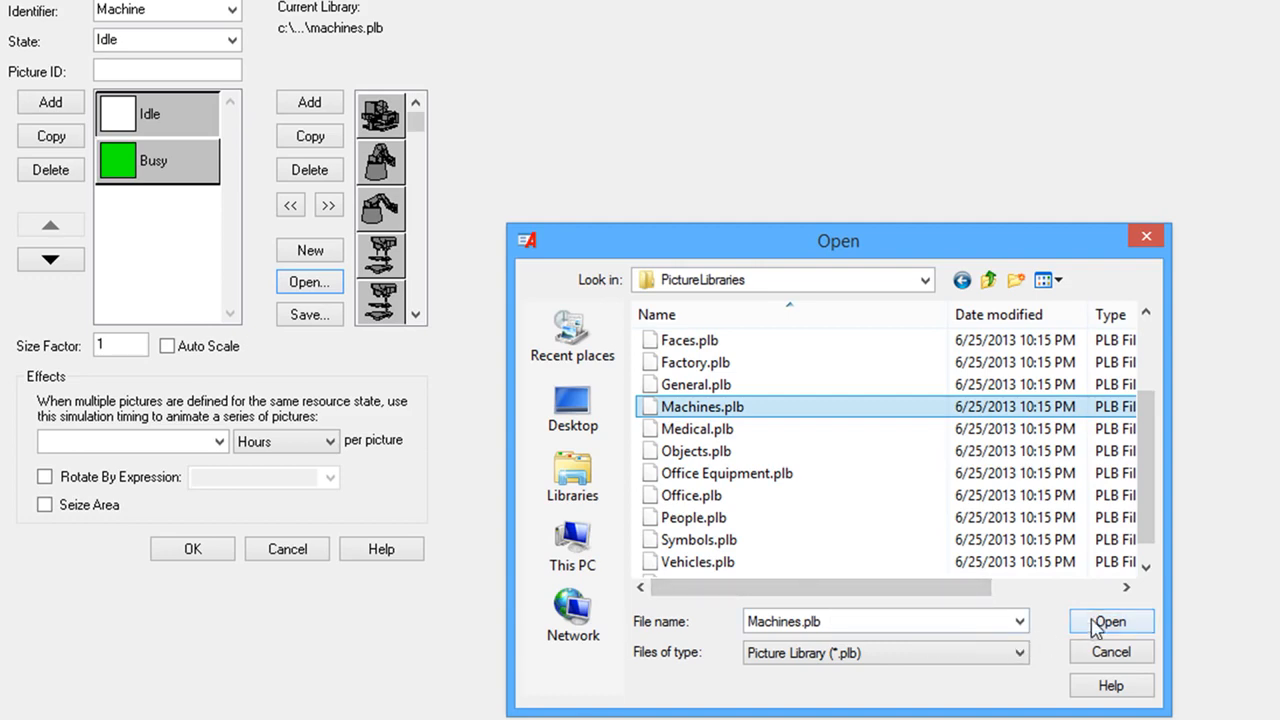
{"action": "left_click", "coordinate": [1105, 656]}
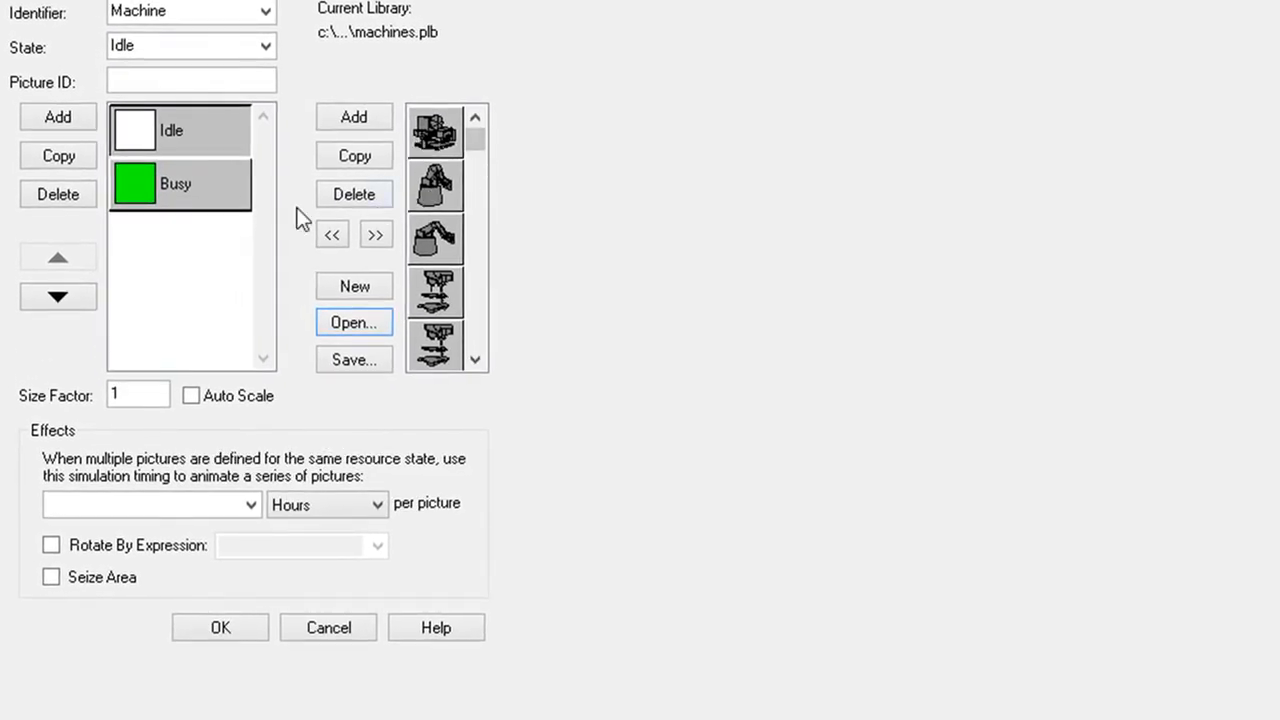
Step: Assign the plain red drill picture without a part or sparks from the machines library to the Idle state
{"action": "left_click", "coordinate": [186, 139]}
{"action": "left_click", "coordinate": [189, 130]}
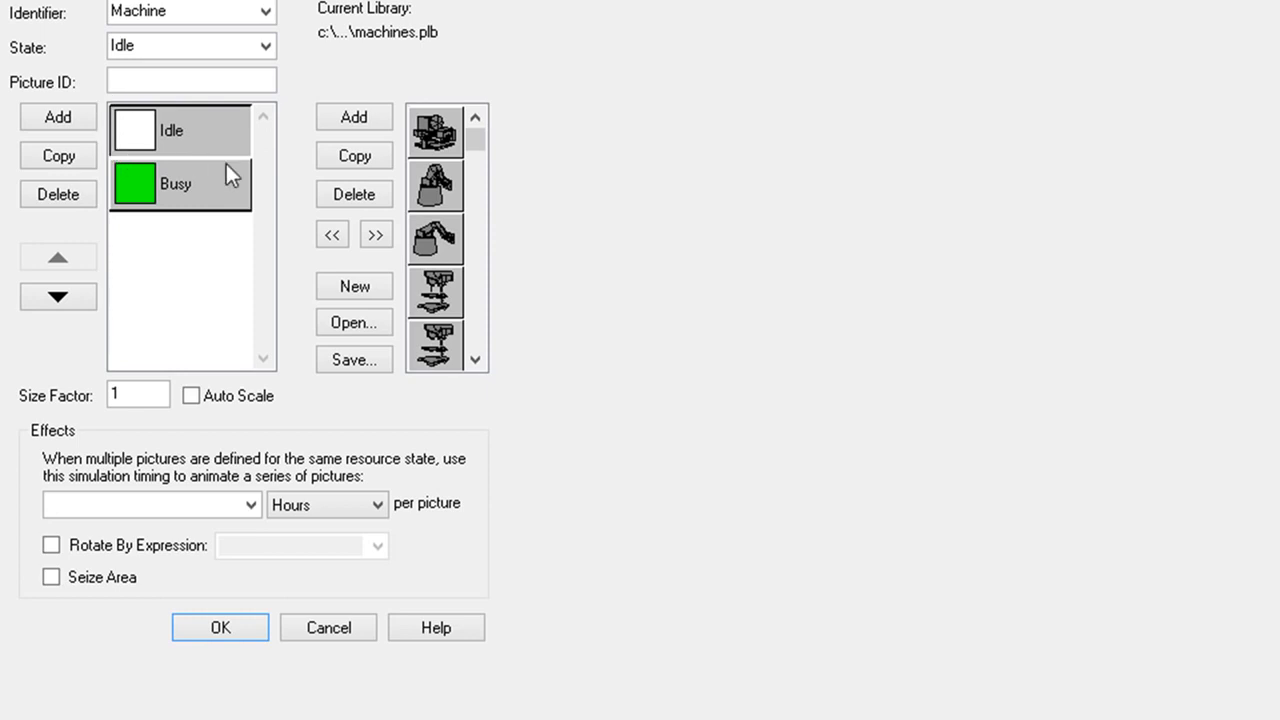
{"action": "left_click_drag", "start_coordinate": [482, 143], "coordinate": [486, 182]}
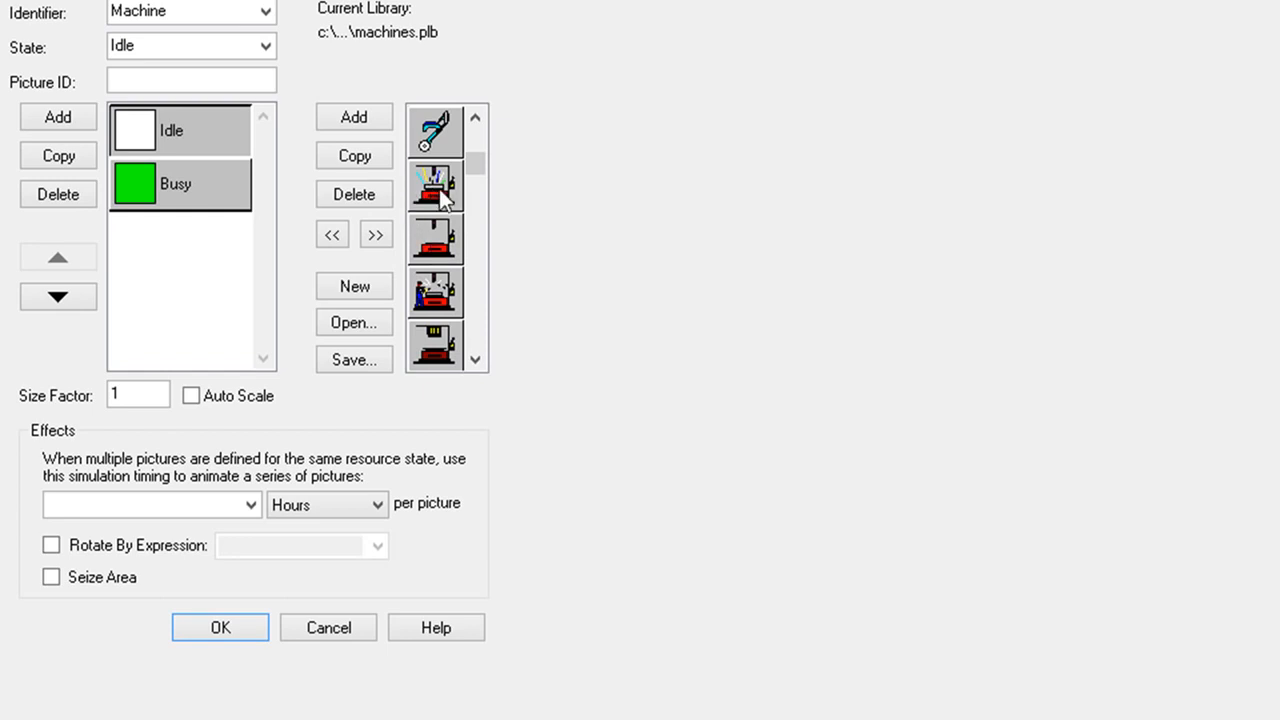
{"action": "left_click", "coordinate": [434, 246]}
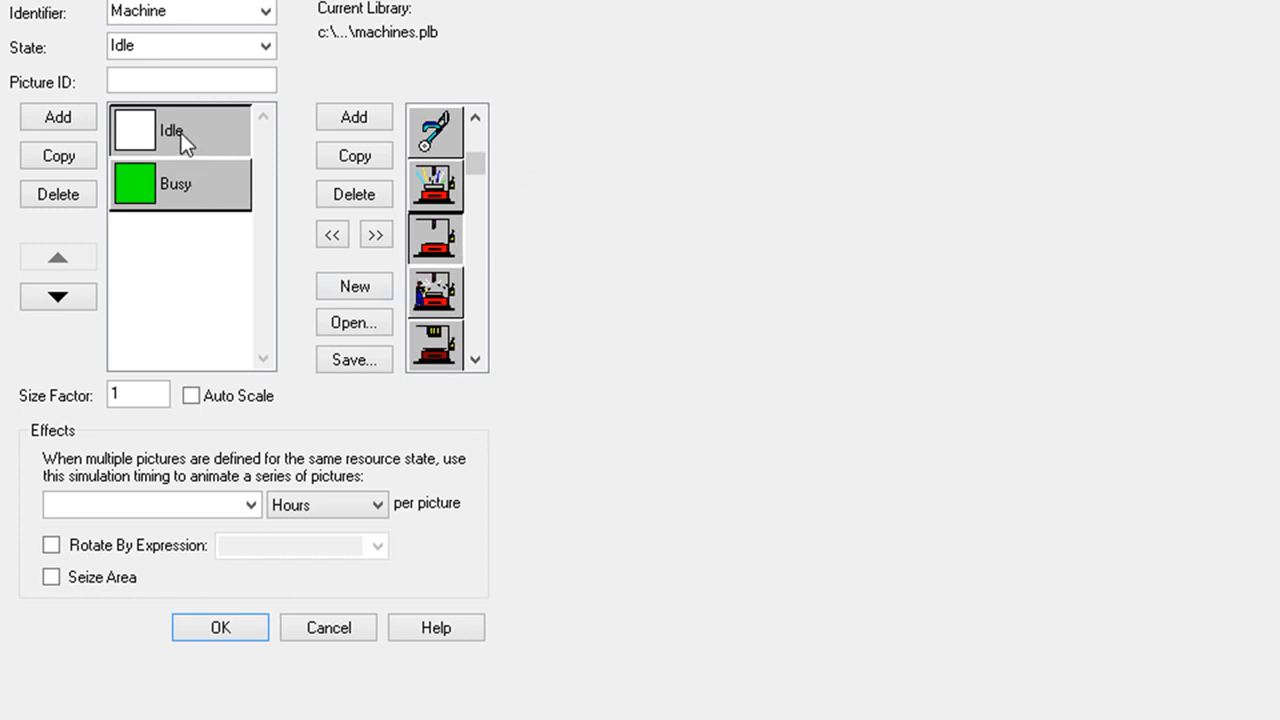
{"action": "left_click", "coordinate": [440, 238]}
{"action": "left_click", "coordinate": [332, 240]}
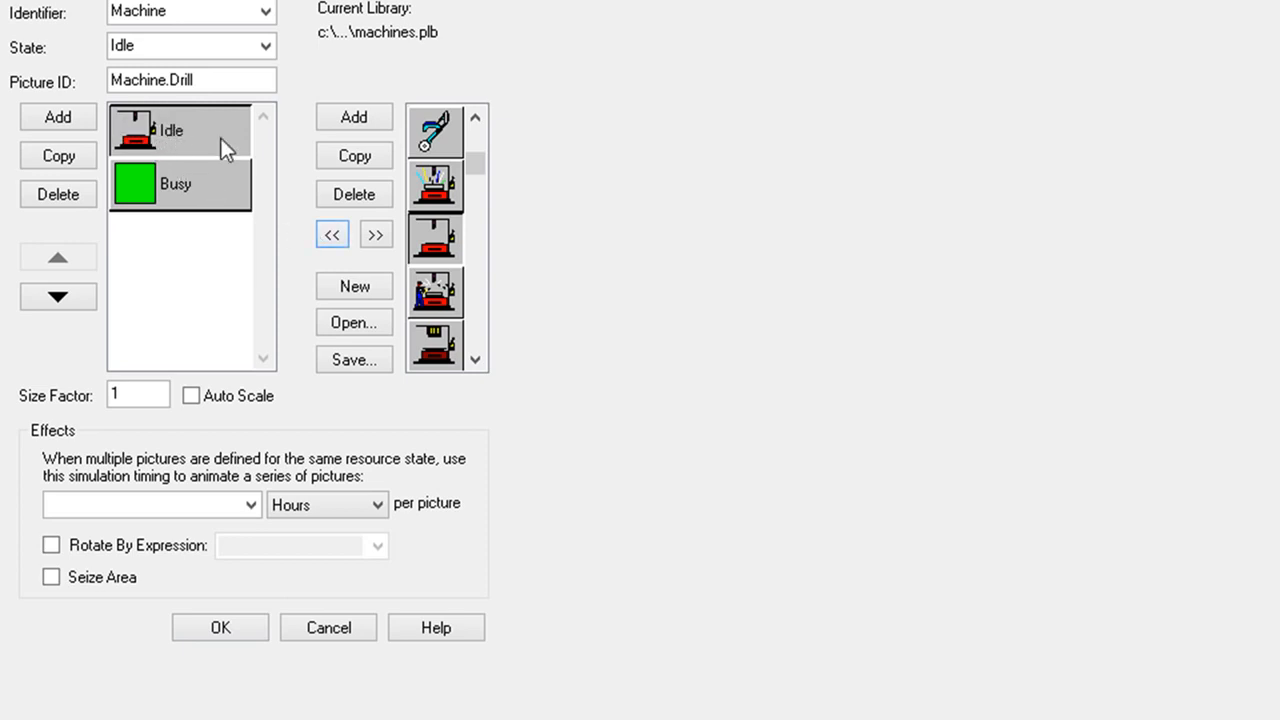
Step: Assign the red drill picture with coloured sparks to the Busy state and accept the resource picture with Seize Area enabled
{"action": "left_click", "coordinate": [188, 203]}
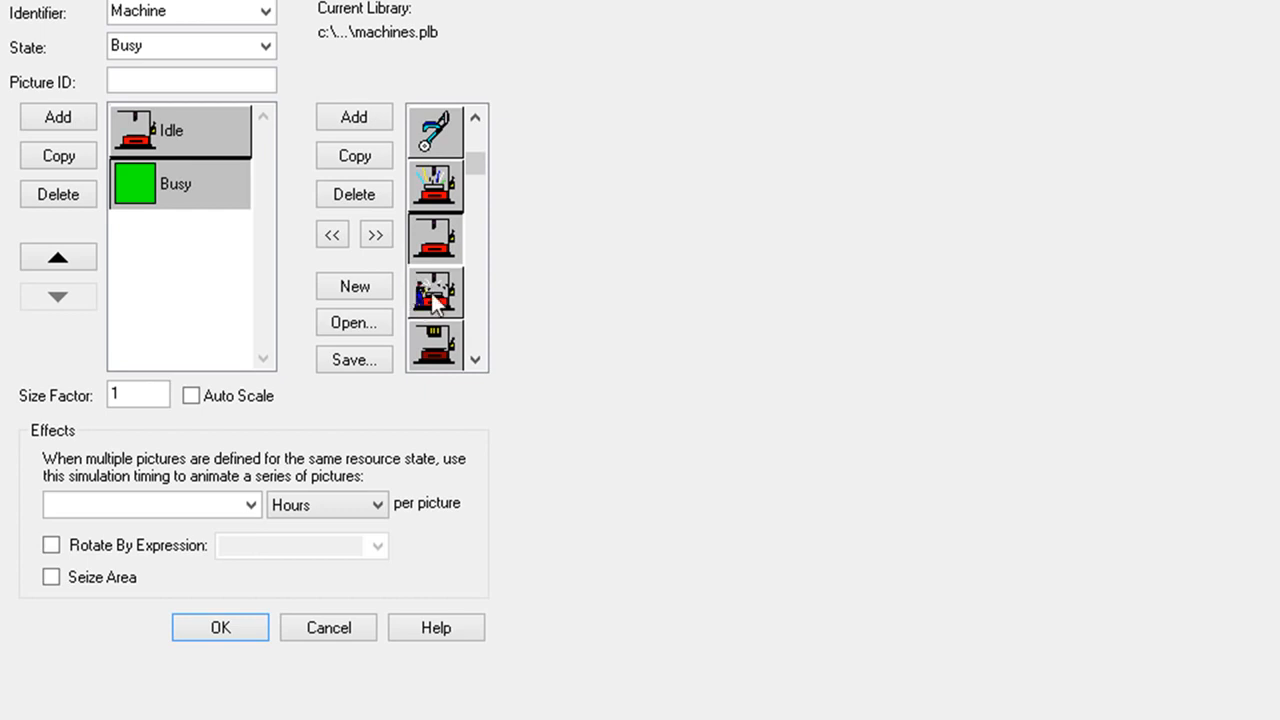
{"action": "left_click", "coordinate": [427, 194]}
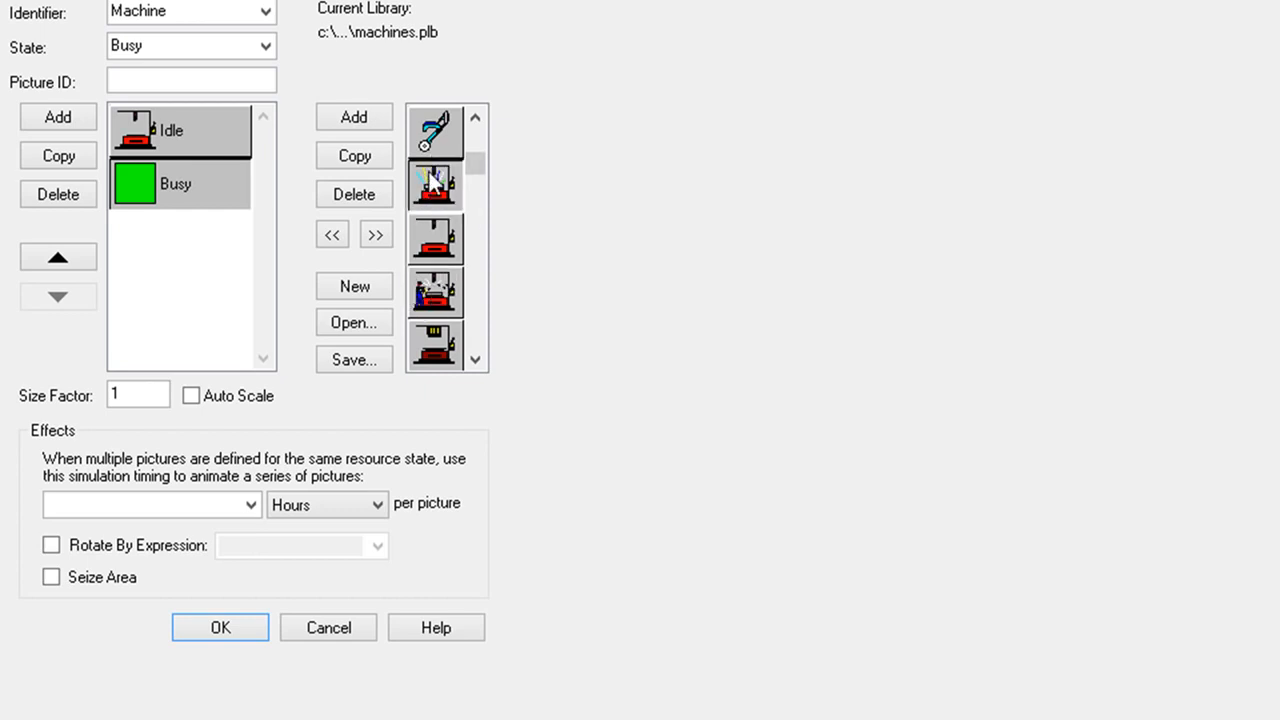
{"action": "left_click", "coordinate": [368, 237]}
{"action": "left_click", "coordinate": [330, 236]}
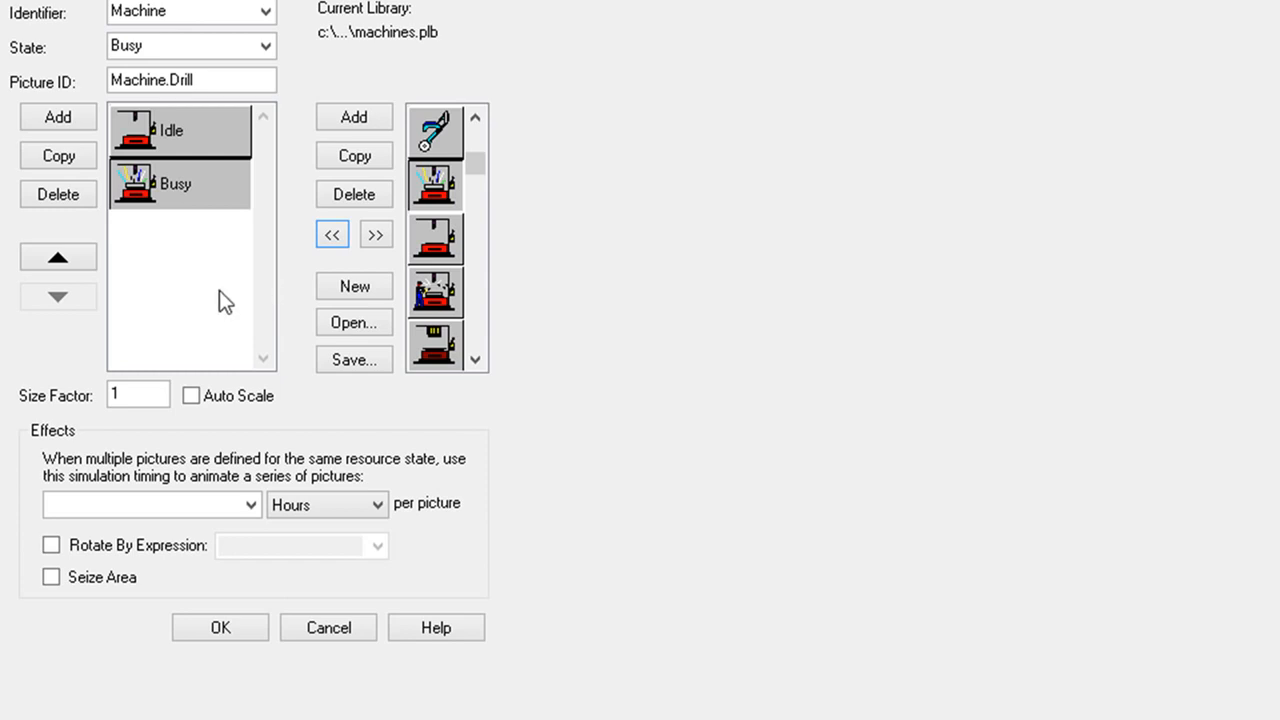
{"action": "left_click", "coordinate": [54, 582]}
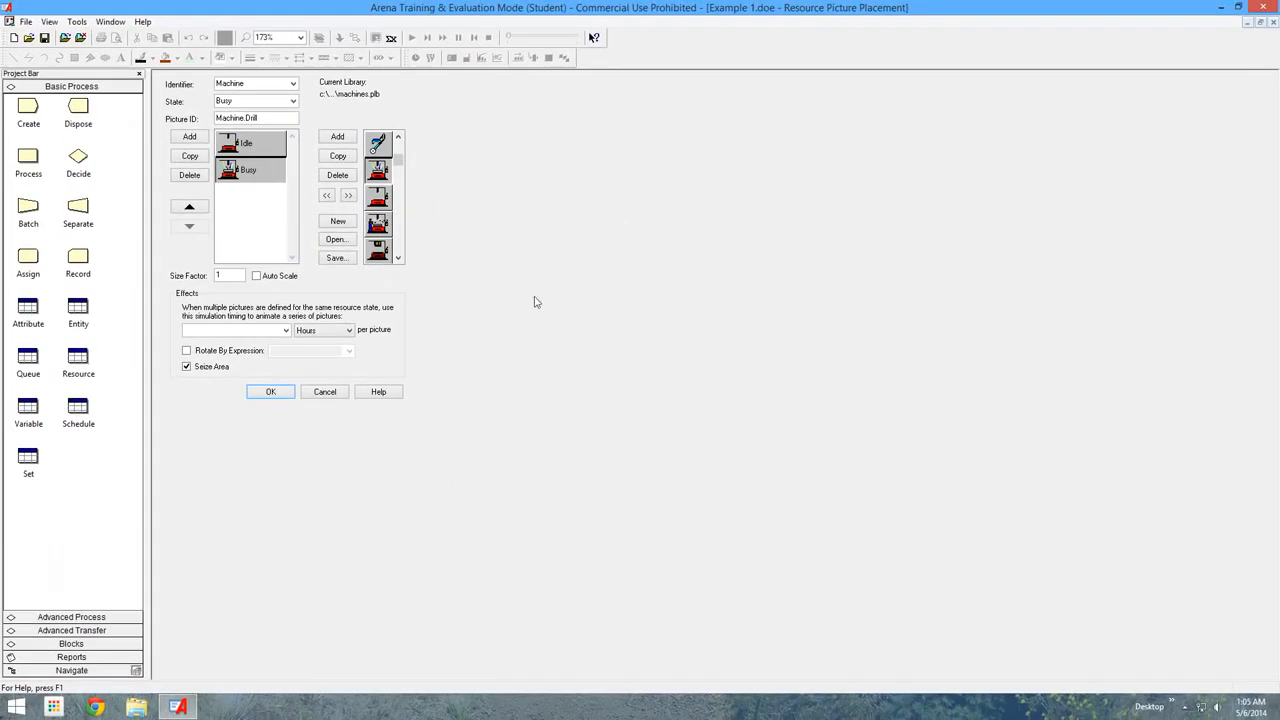
{"action": "left_click", "coordinate": [280, 395]}
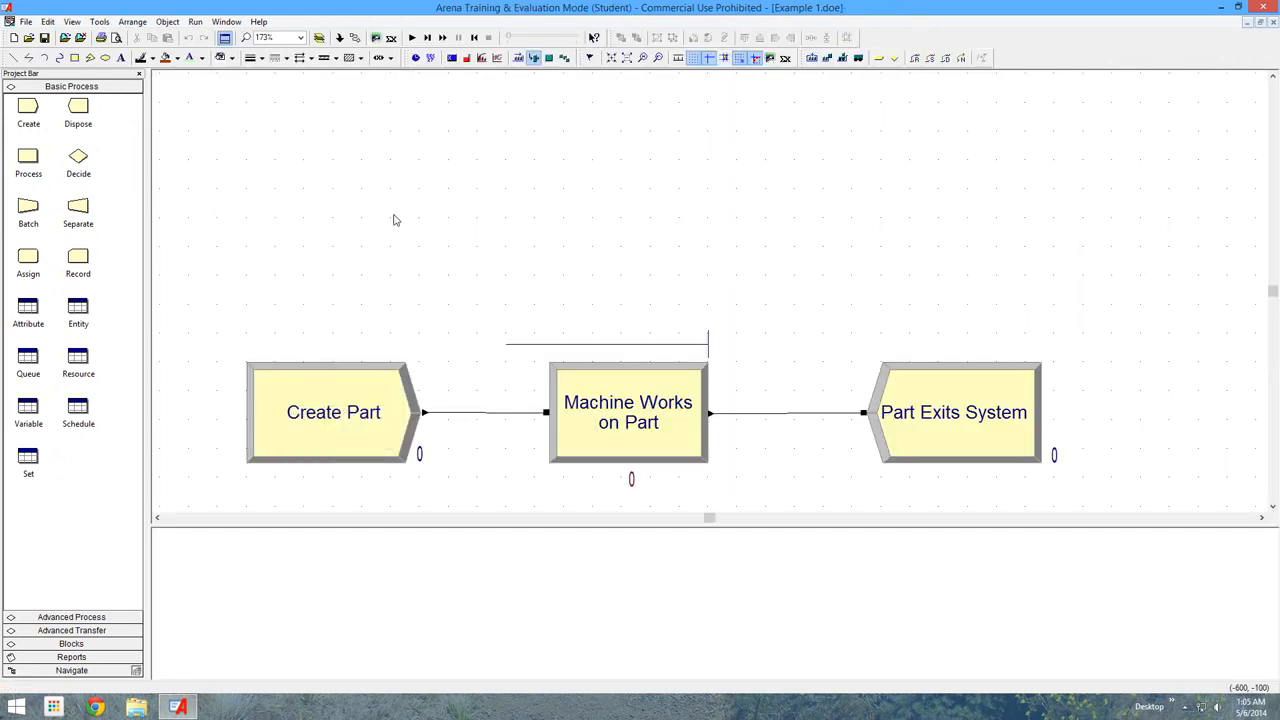
Step: Place the Machine resource picture above the Machine Works on Part module and enlarge it to nearly twice its size
{"action": "left_click", "coordinate": [679, 192]}
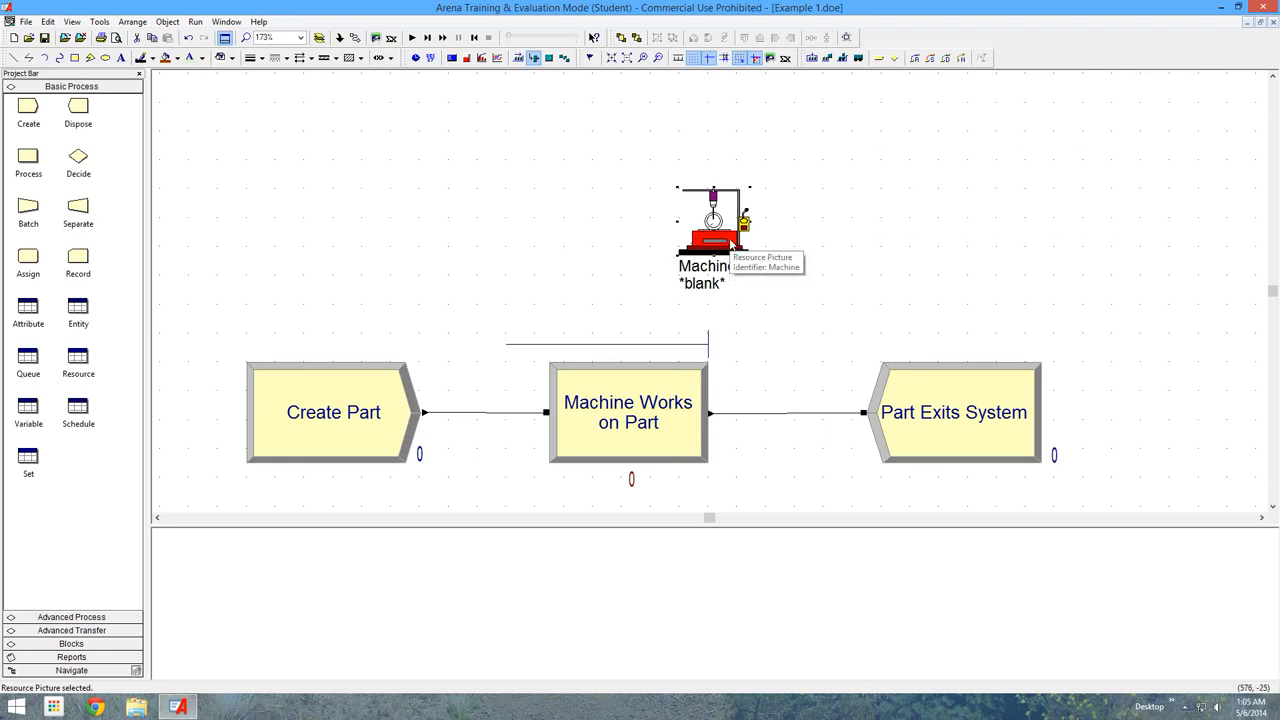
{"action": "left_click_drag", "start_coordinate": [733, 246], "coordinate": [810, 322]}
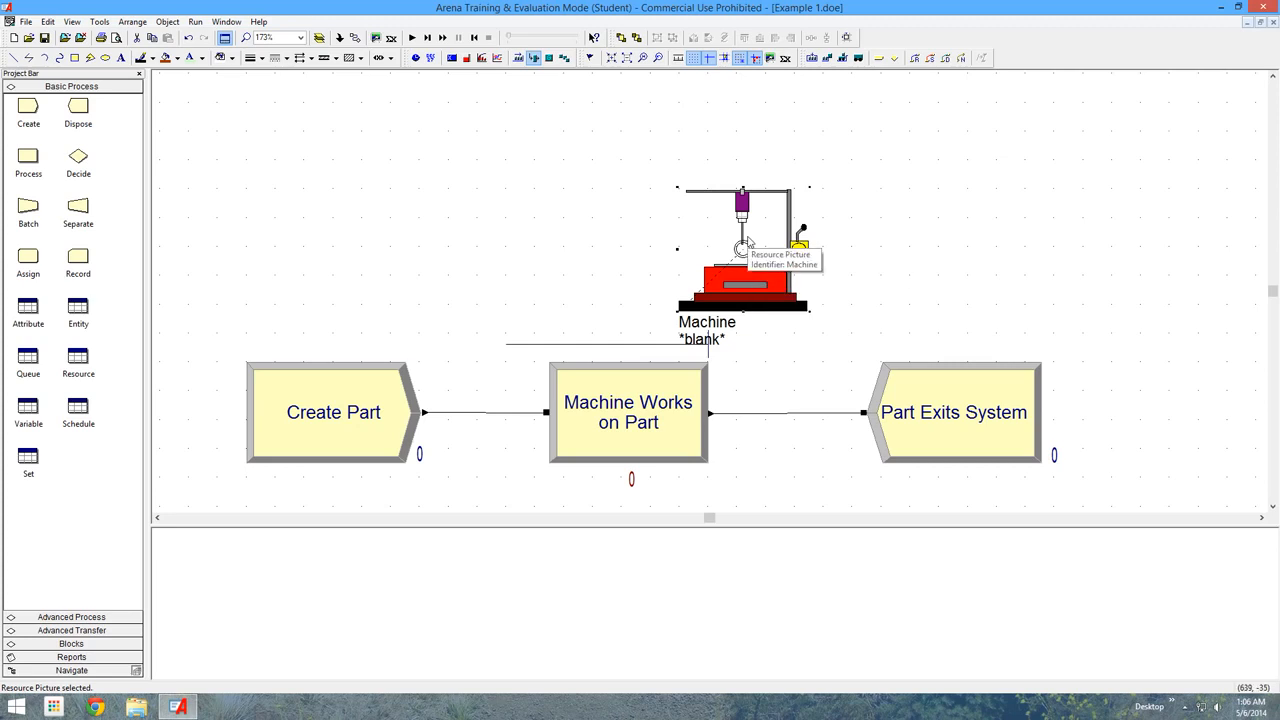
Step: Move the Machine picture's seize area slightly down, between the drill bit tip and the red machine's work table
{"action": "key", "text": "plus"}
{"action": "key", "text": "plus"}
{"action": "key", "text": "plus"}
{"action": "key", "text": "plus"}
{"action": "scroll", "coordinate": [931, 298], "scroll_direction": "up", "scroll_amount": 2}
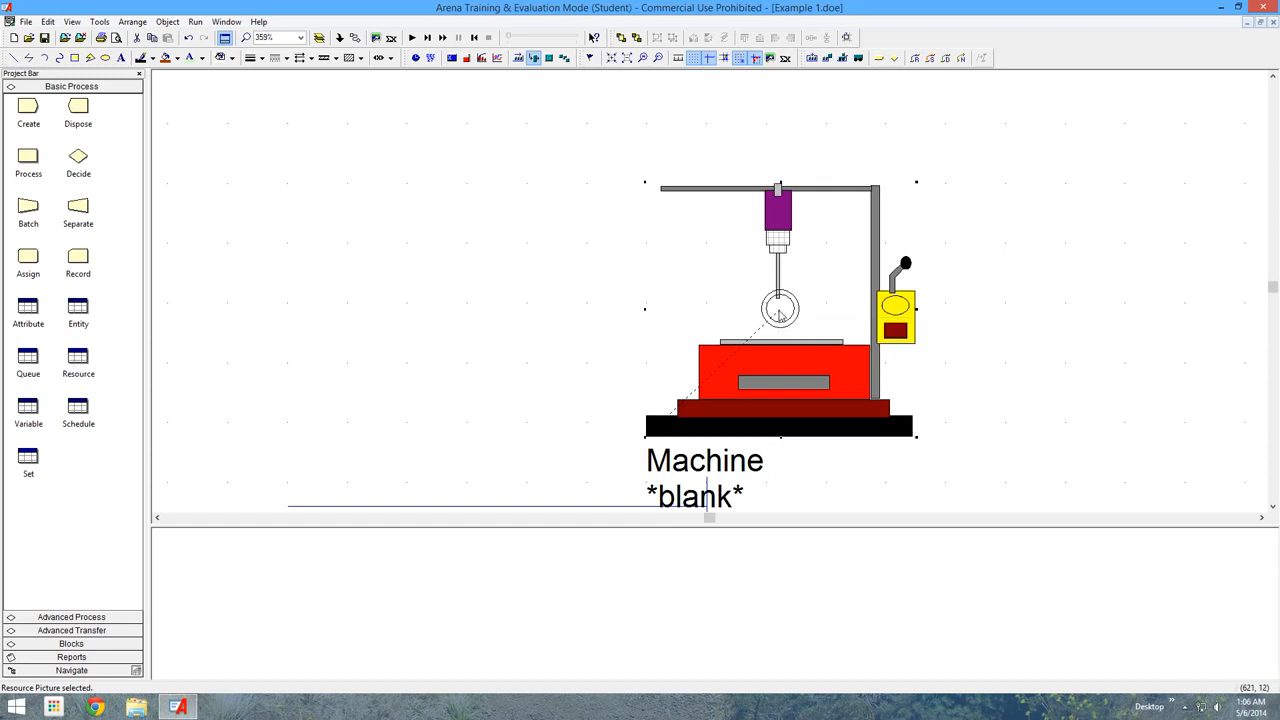
{"action": "left_click", "coordinate": [558, 301]}
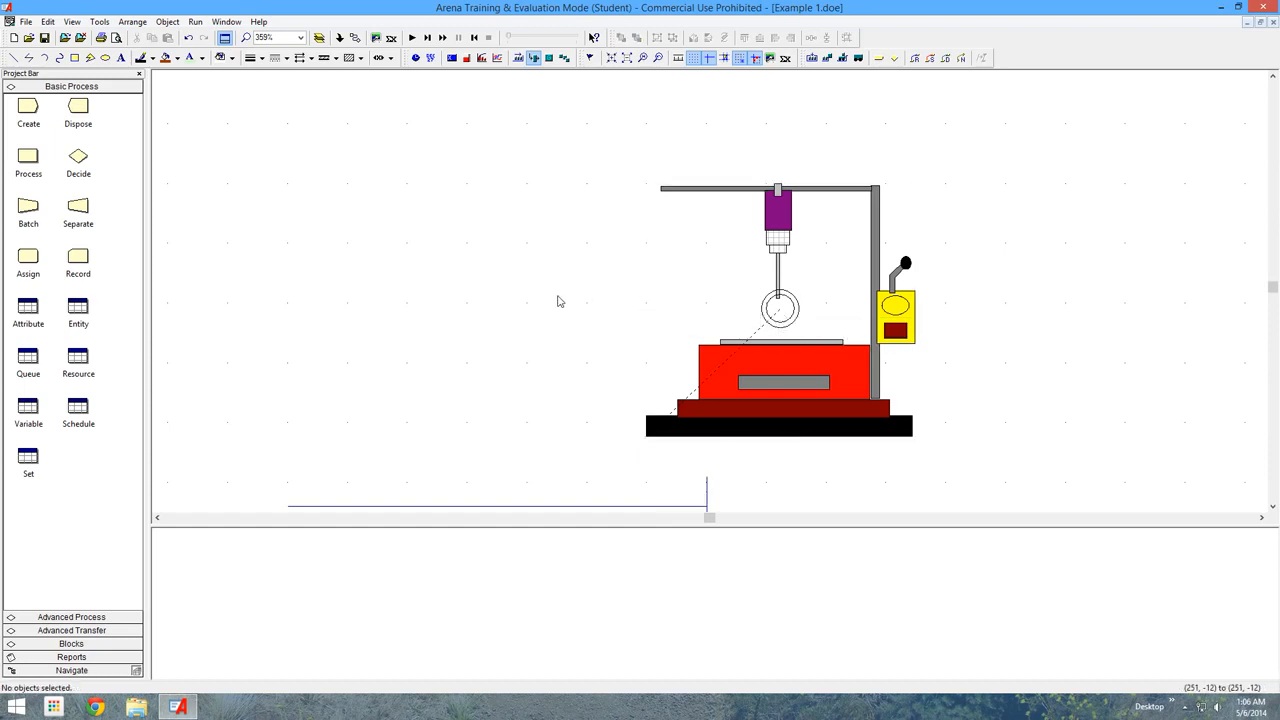
{"action": "left_click", "coordinate": [779, 313]}
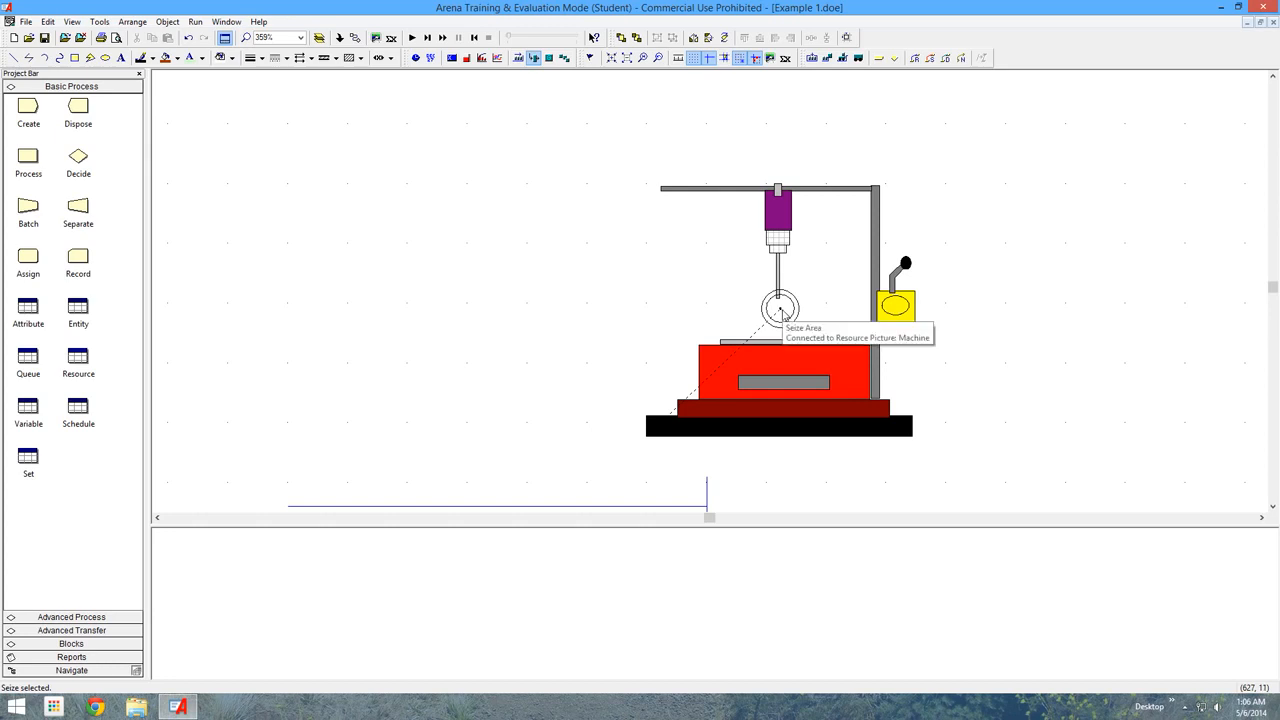
{"action": "key", "text": "plus"}
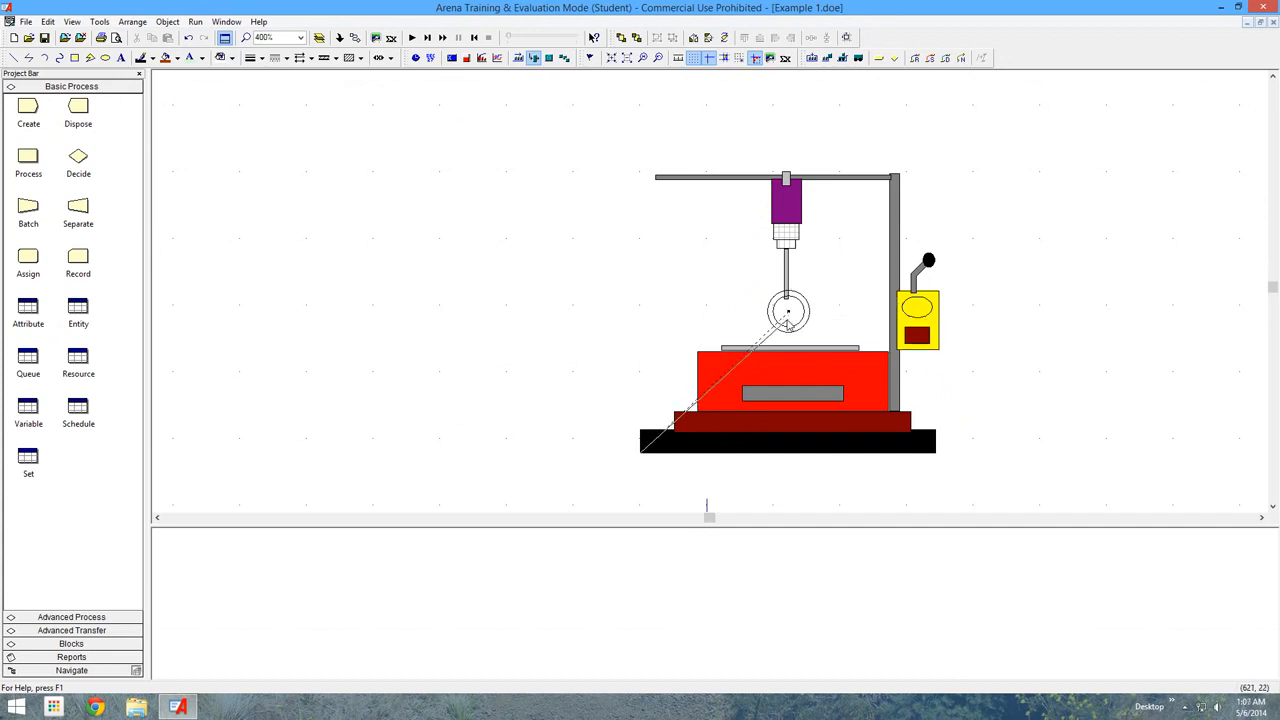
{"action": "left_click_drag", "start_coordinate": [790, 328], "coordinate": [789, 338]}
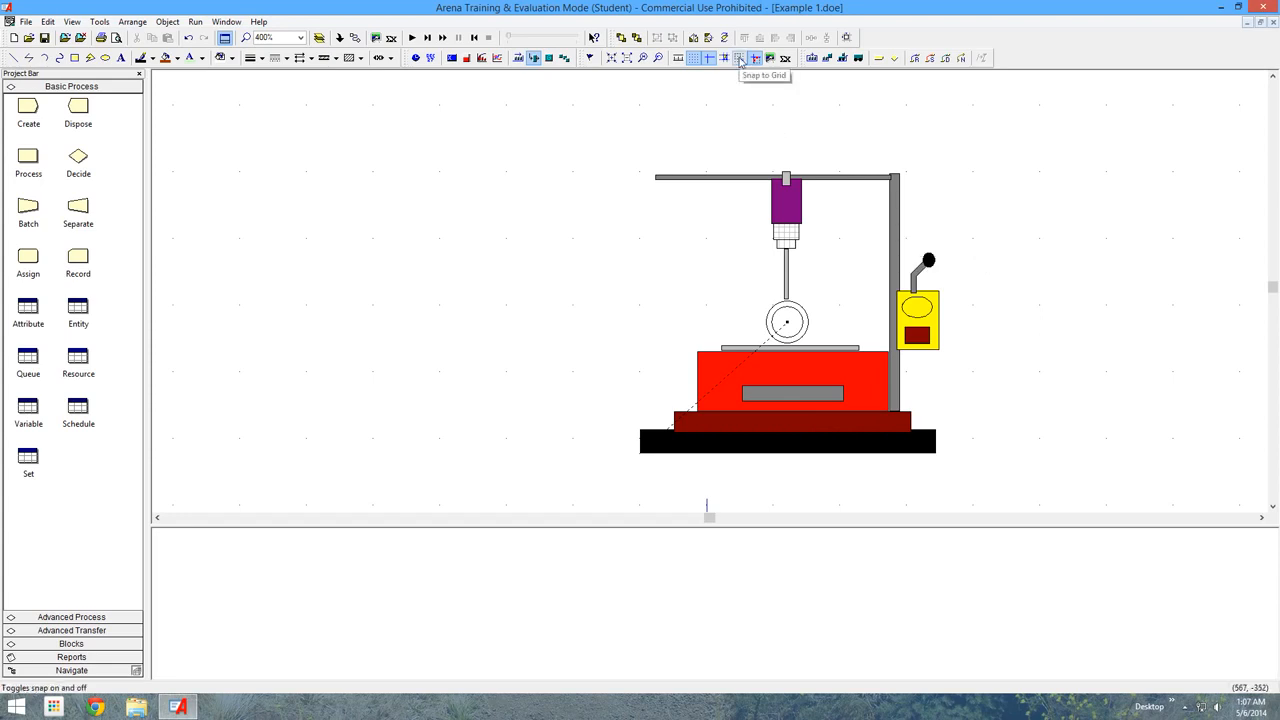
{"action": "left_click", "coordinate": [1055, 295]}
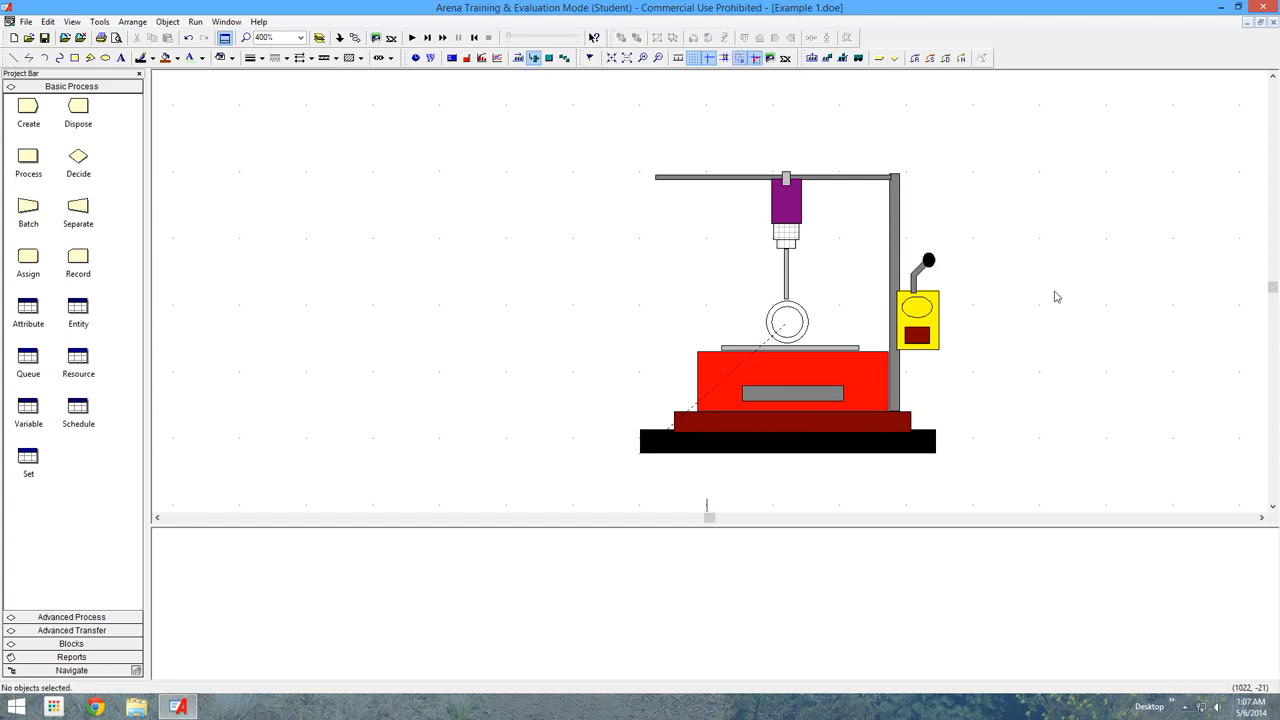
Step: Set the animation speed factor in Run Setup to 0.0005 time units per frame and accept the settings
{"action": "scroll", "coordinate": [990, 357], "scroll_direction": "down", "scroll_amount": 6}
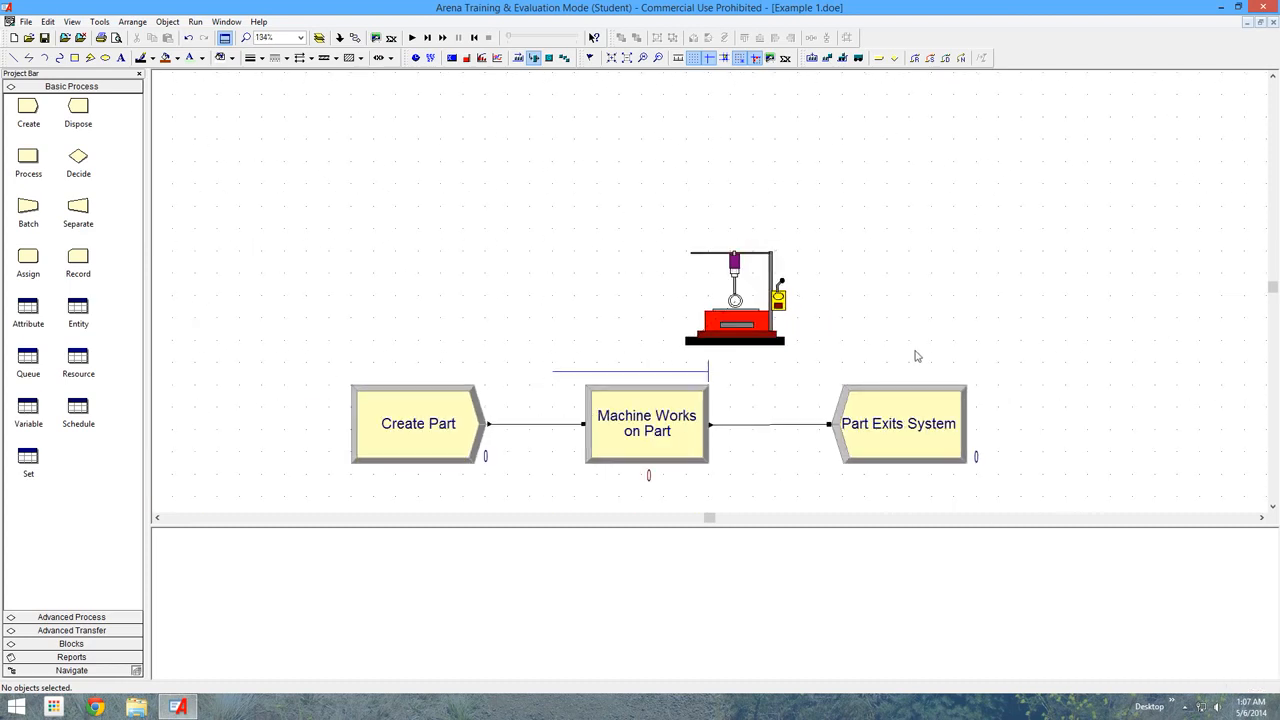
{"action": "scroll", "coordinate": [748, 415], "scroll_direction": "down", "scroll_amount": 1}
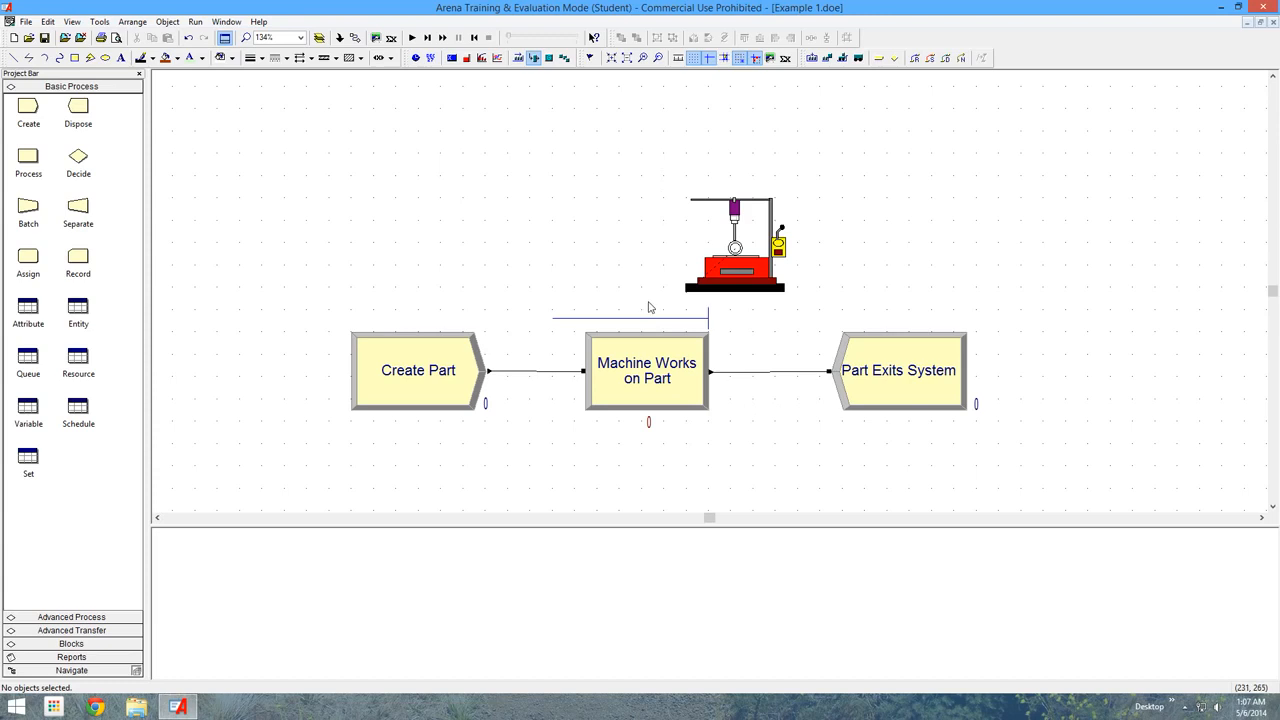
{"action": "left_click", "coordinate": [196, 21]}
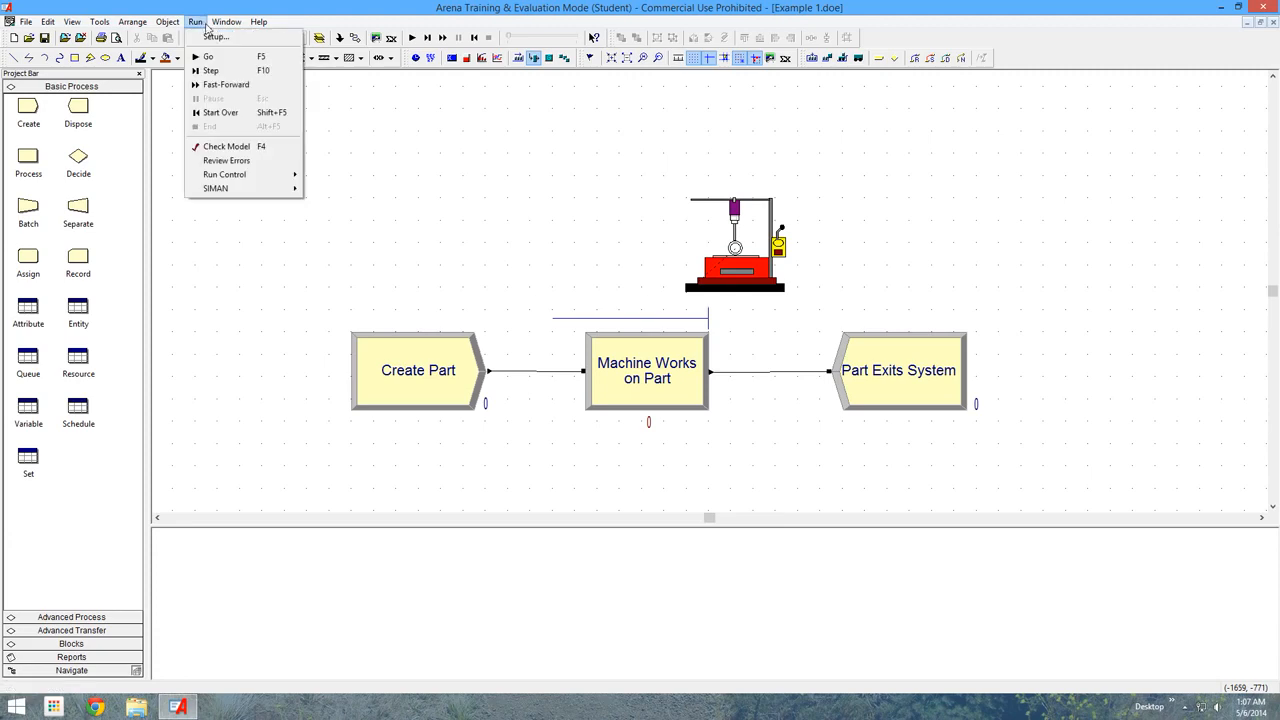
{"action": "left_click", "coordinate": [212, 36]}
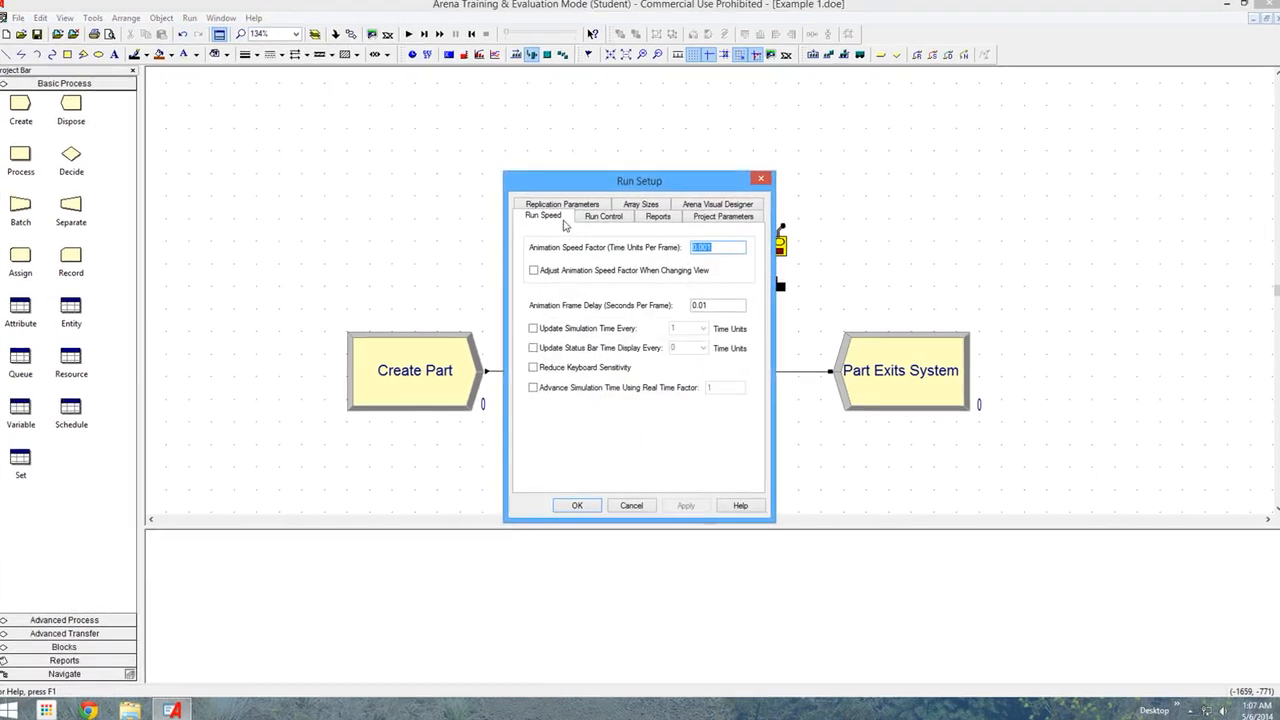
{"action": "left_click", "coordinate": [706, 248]}
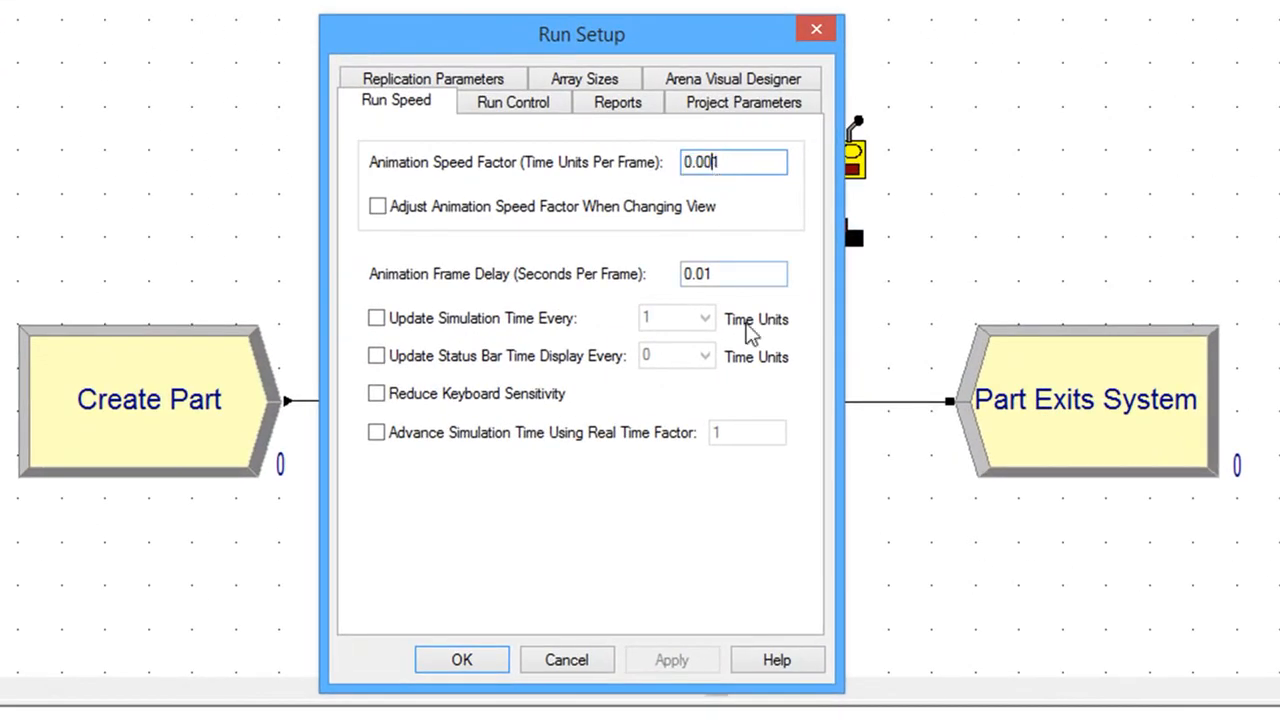
{"action": "type", "text": "0"}
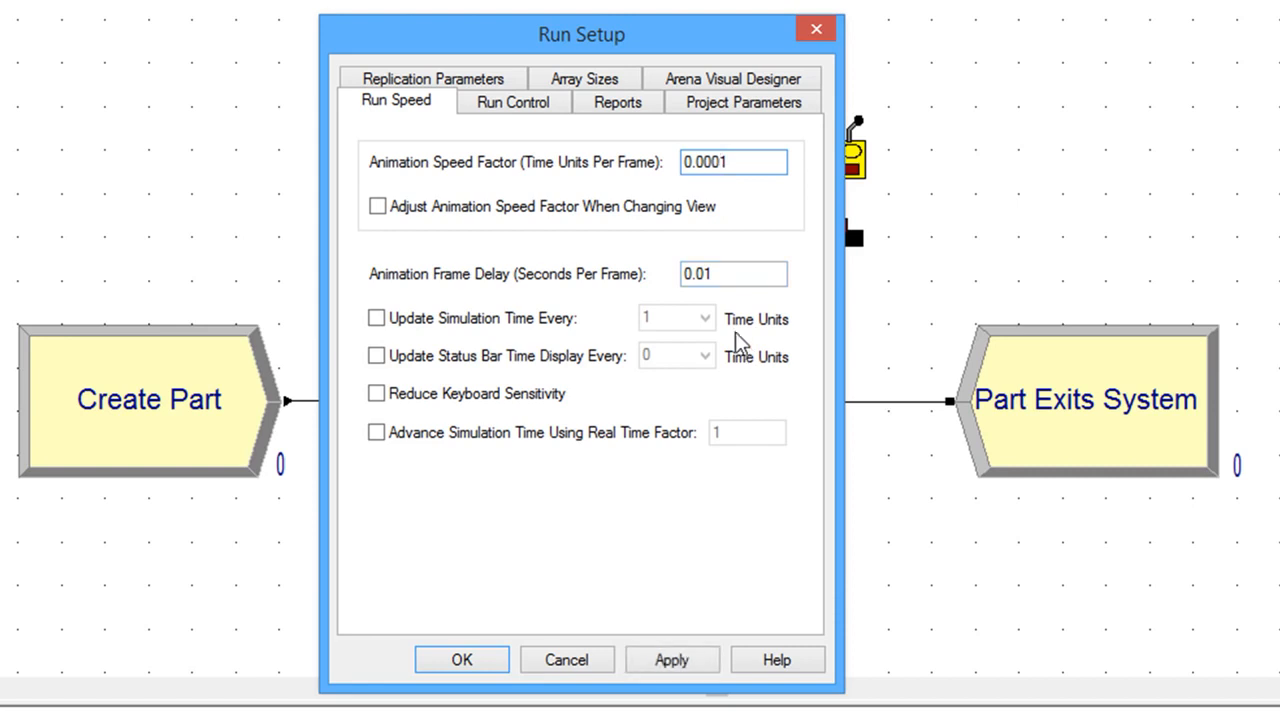
{"action": "left_click", "coordinate": [753, 167]}
{"action": "key", "text": "BackSpace"}
{"action": "type", "text": "5"}
{"action": "left_click", "coordinate": [463, 658]}
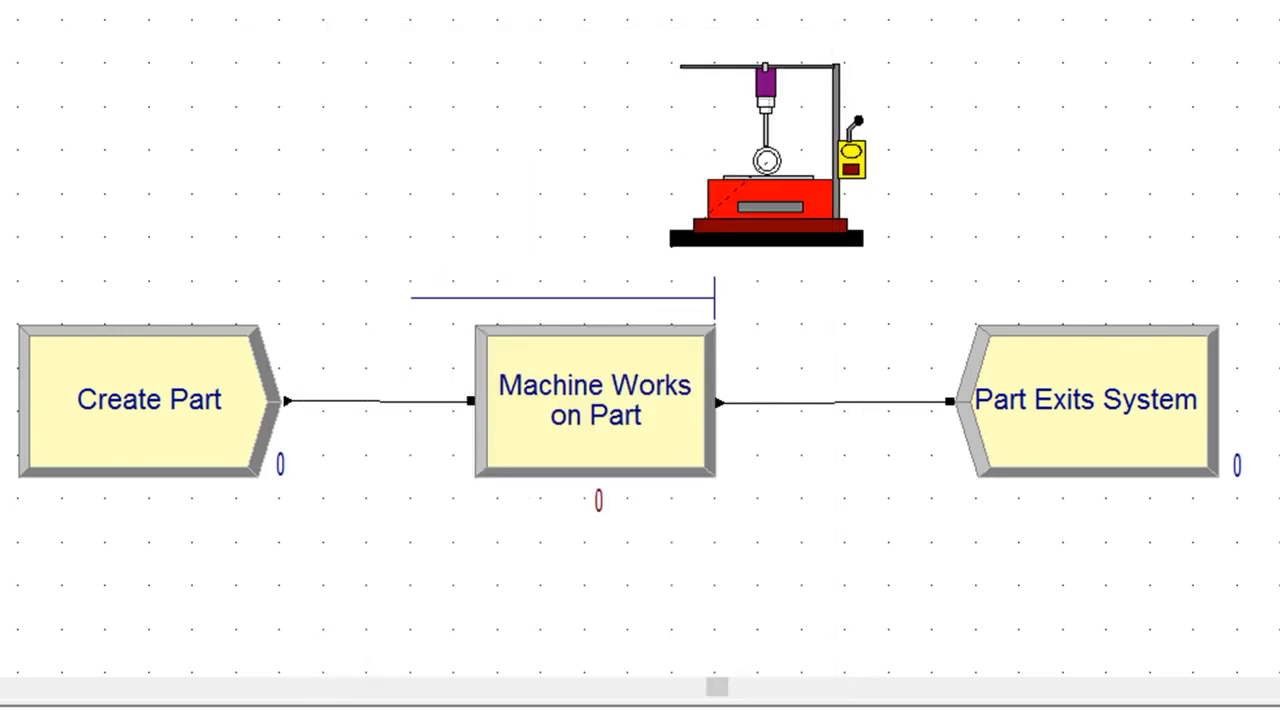
Step: Run the simulation to watch the animated Machine process parts, and end the run
{"action": "key", "text": "F5"}
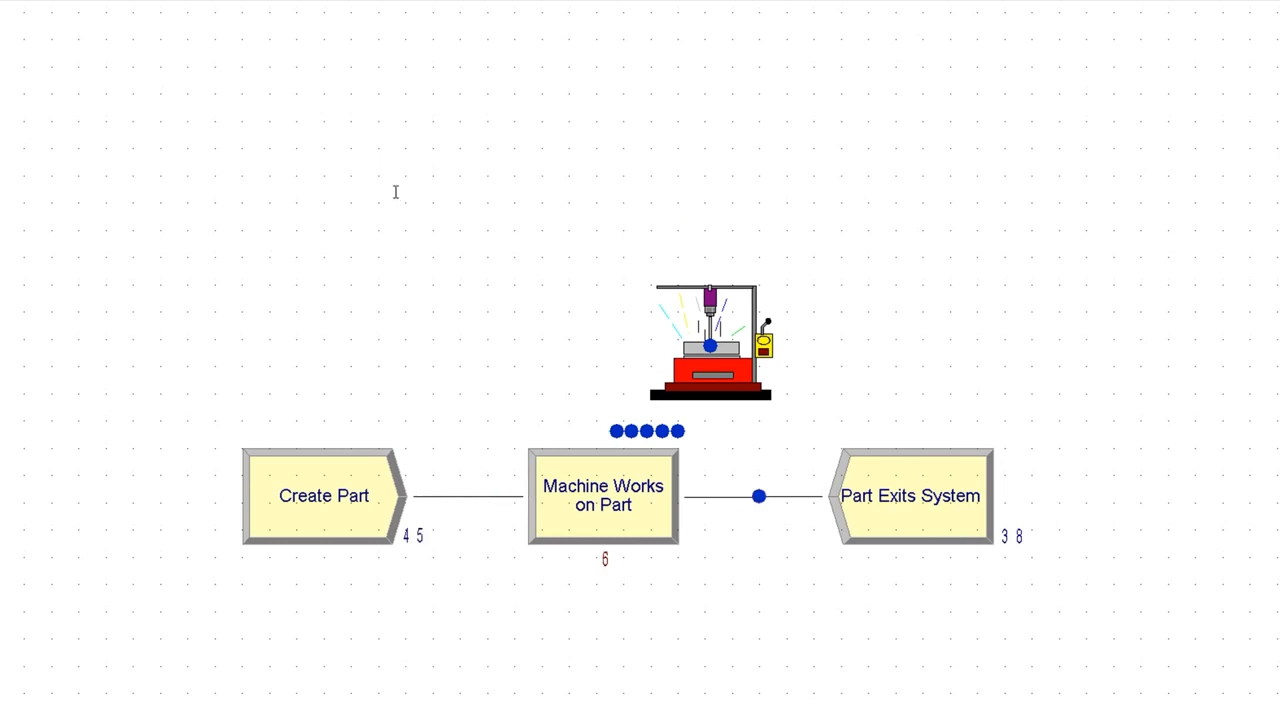
{"action": "left_click", "coordinate": [488, 38]}
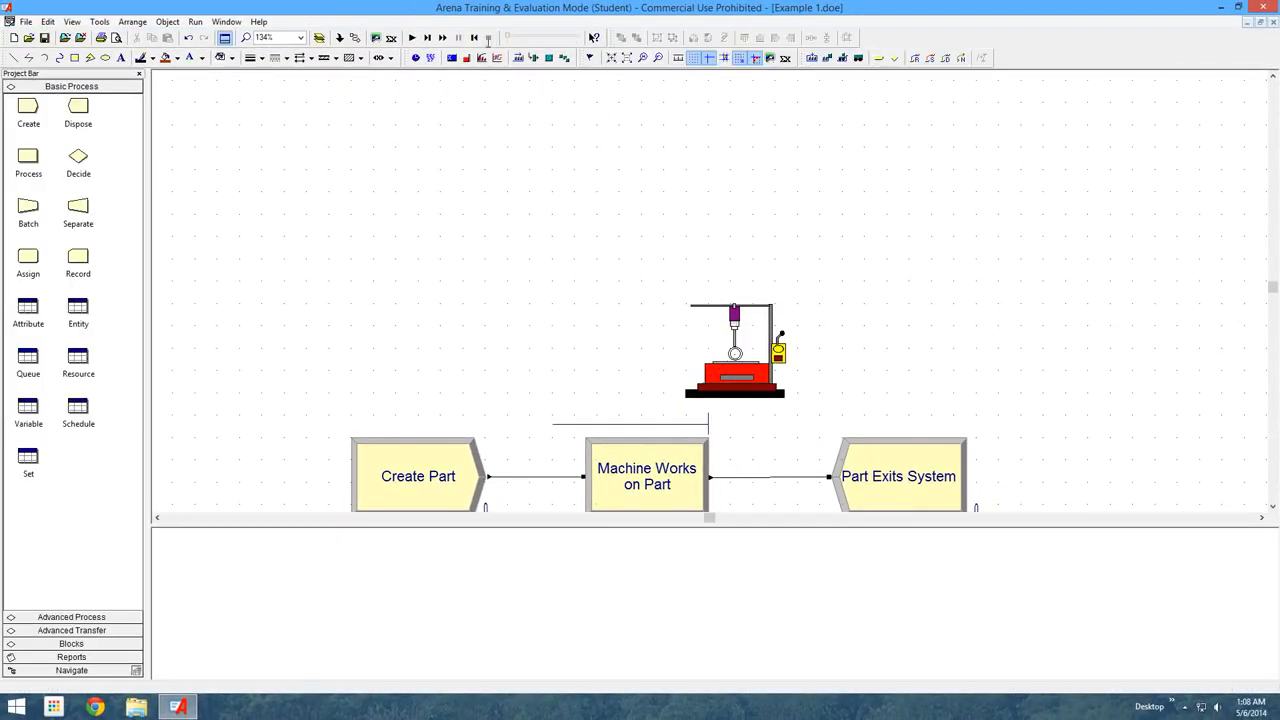
Step: Draw a box about 1200 by 300 units in the empty area above the Create Part module
{"action": "scroll", "coordinate": [529, 321], "scroll_direction": "down", "scroll_amount": 2}
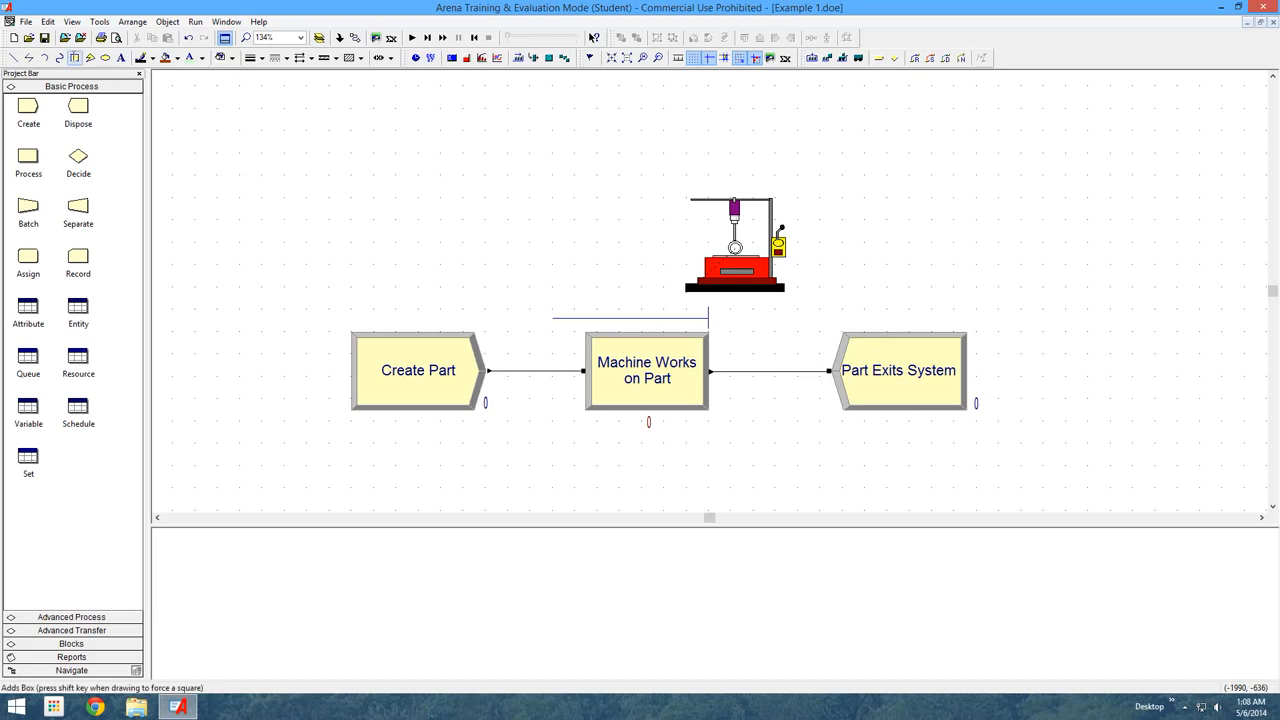
{"action": "key", "text": "plus"}
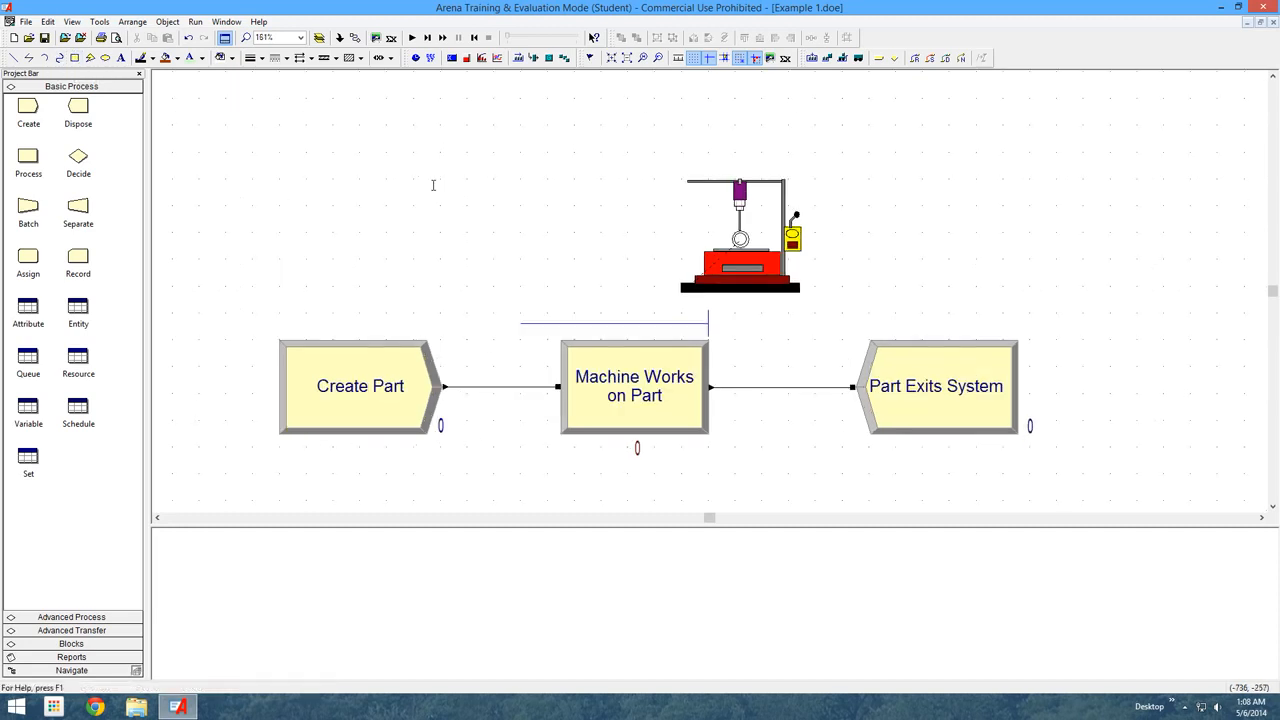
{"action": "key", "text": "plus"}
{"action": "key", "text": "Up"}
{"action": "key", "text": "Up"}
{"action": "key", "text": "Left"}
{"action": "key", "text": "Left"}
{"action": "key", "text": "Left"}
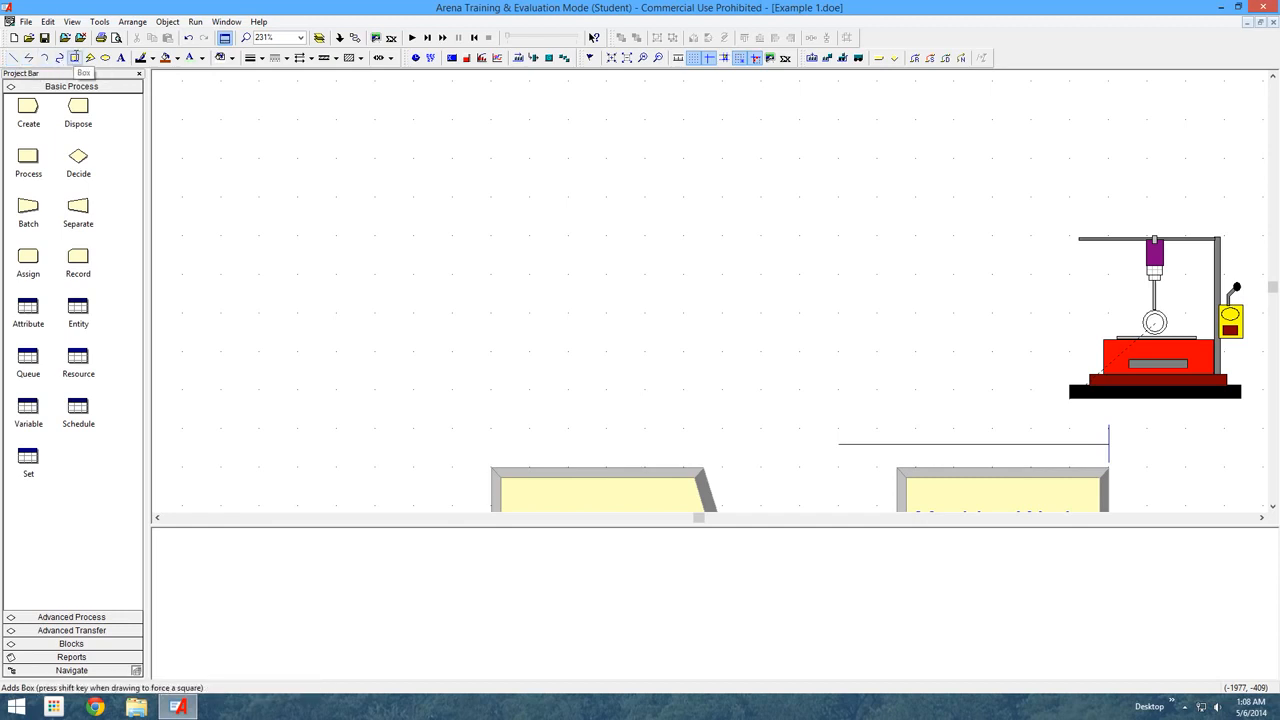
{"action": "left_click", "coordinate": [74, 57]}
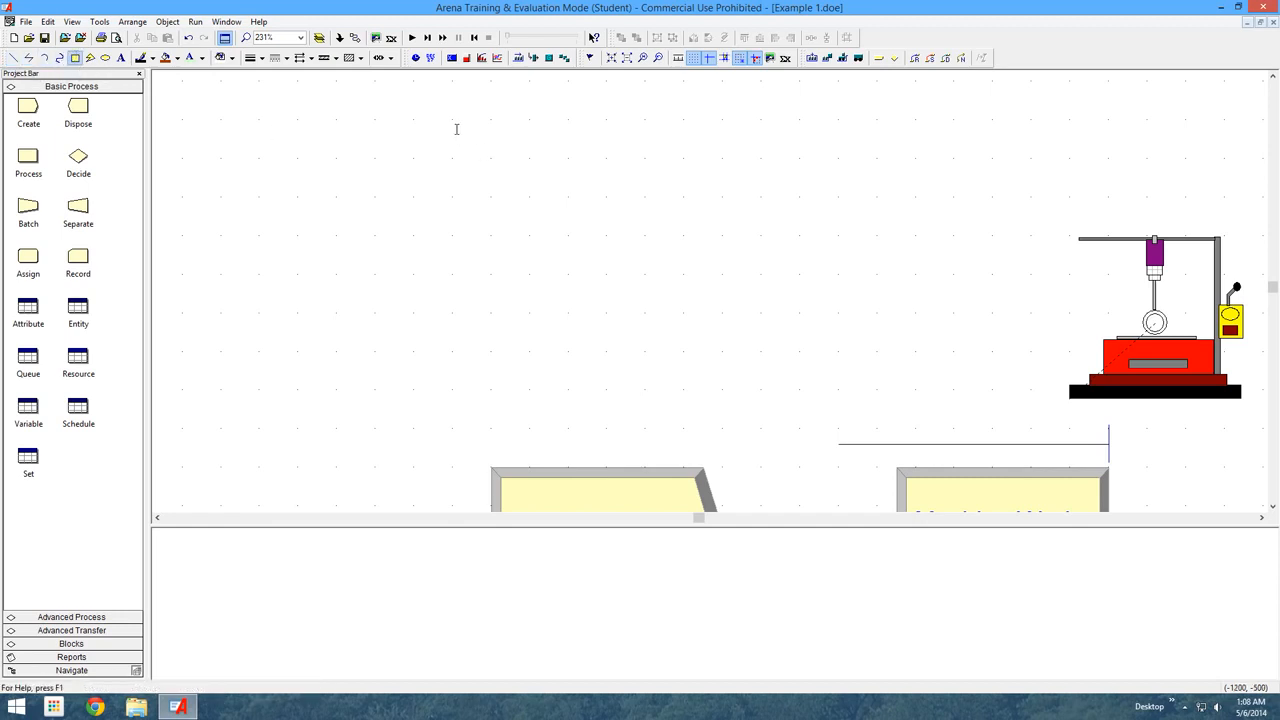
{"action": "left_click_drag", "start_coordinate": [452, 120], "coordinate": [921, 234]}
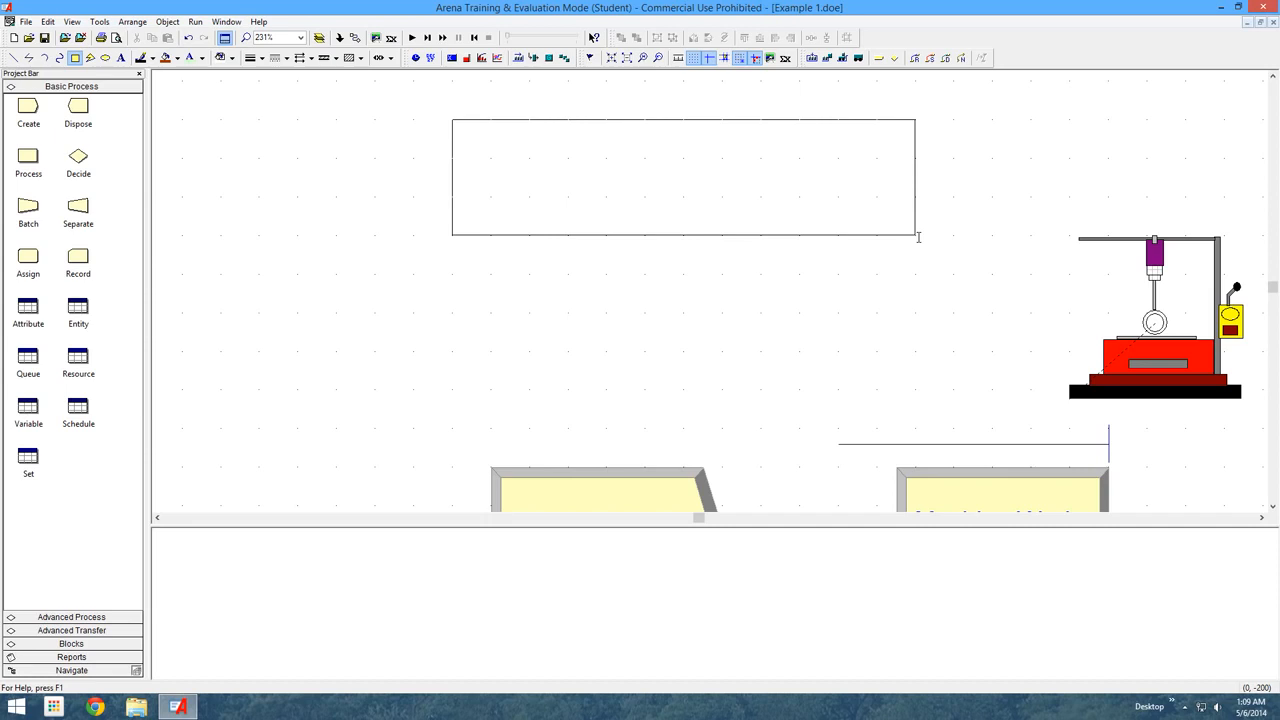
{"action": "left_click_drag", "start_coordinate": [918, 237], "coordinate": [918, 237]}
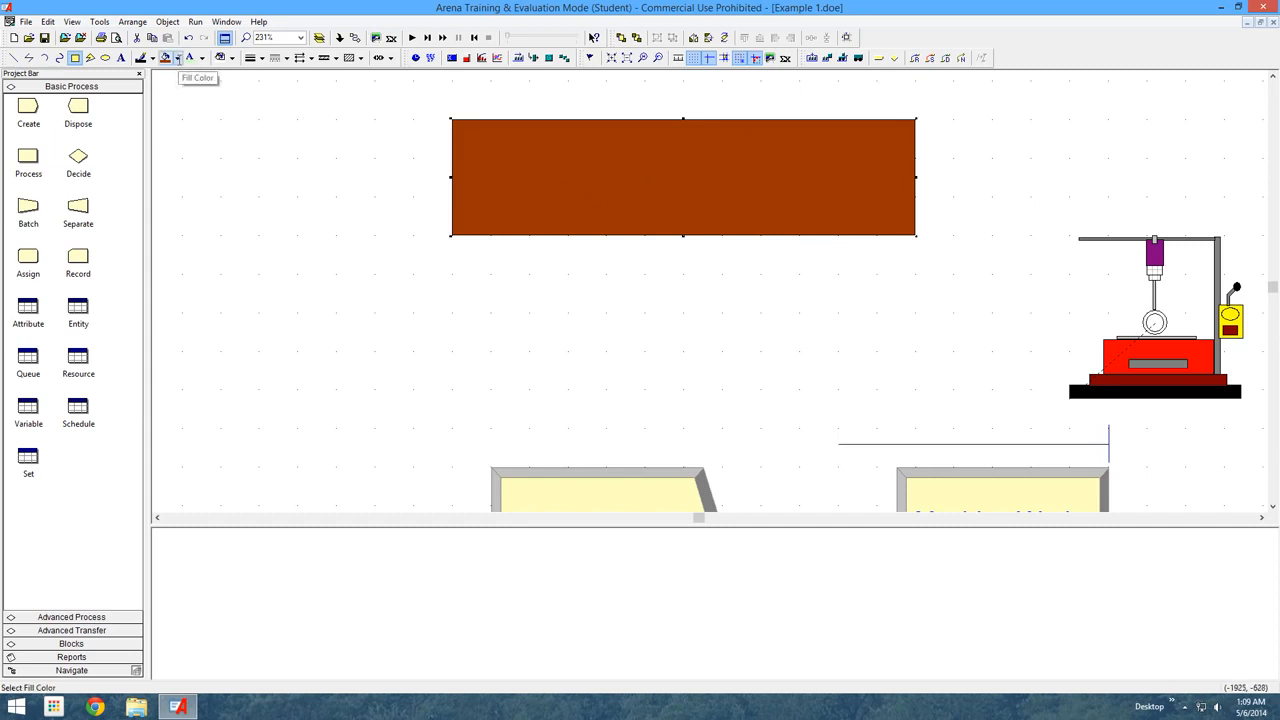
Step: Fill the box above the Create Part module with gold and deselect it
{"action": "left_click", "coordinate": [177, 59]}
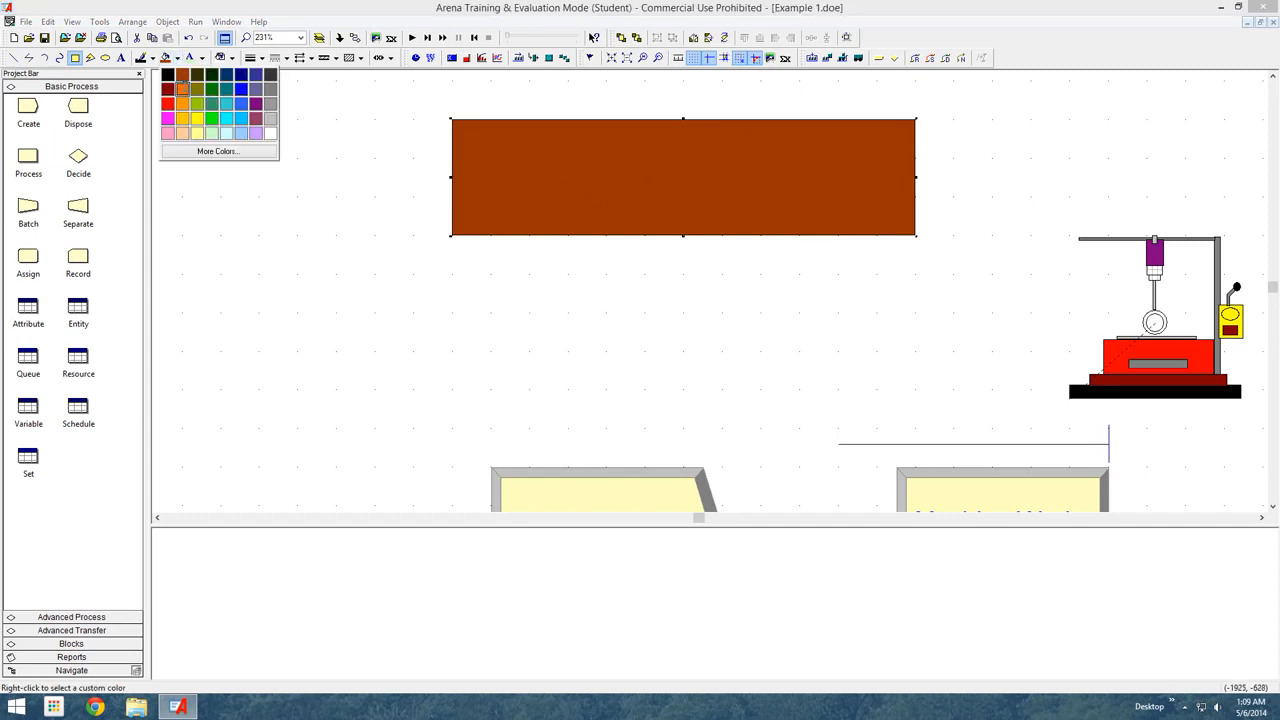
{"action": "left_click", "coordinate": [183, 119]}
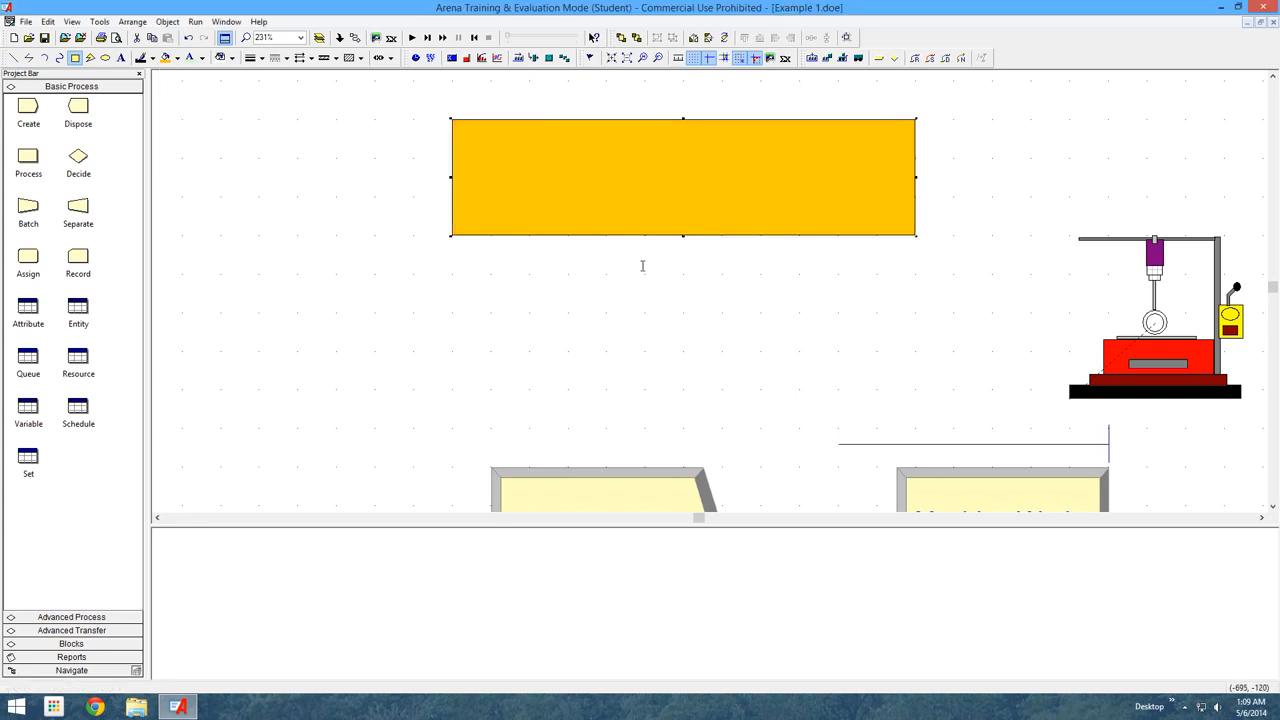
{"action": "left_click", "coordinate": [691, 278]}
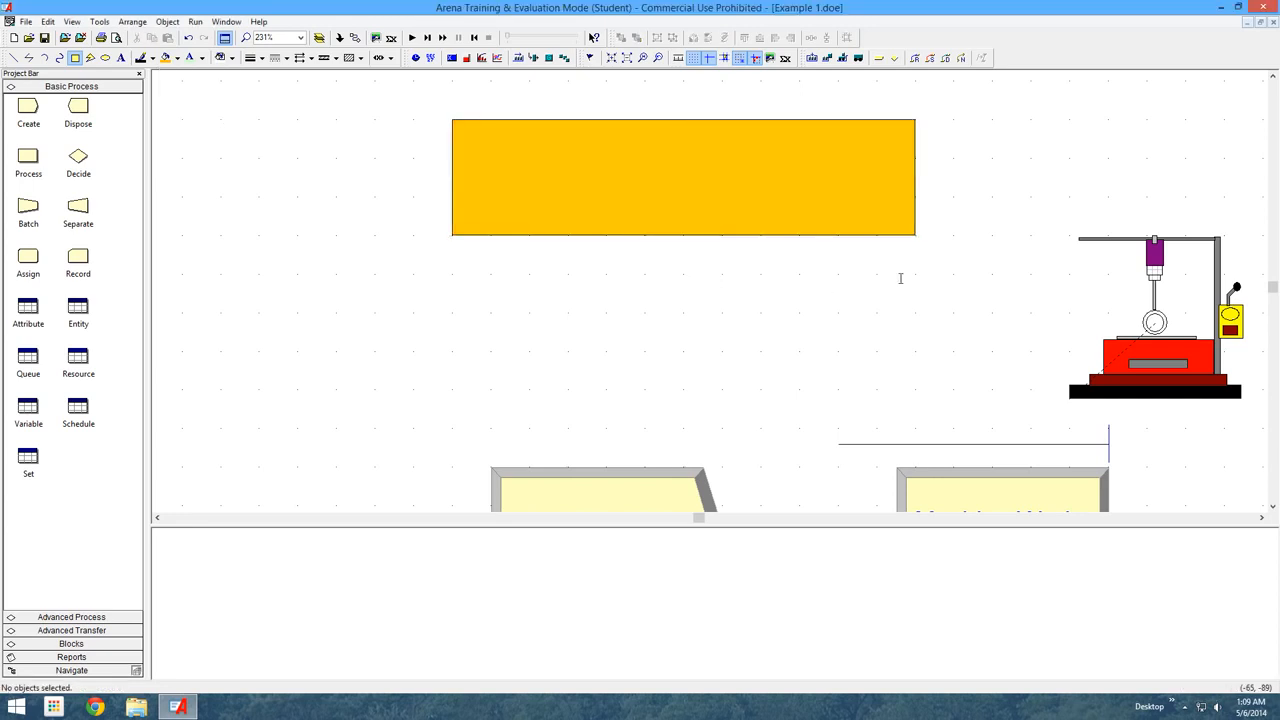
Step: Add a second gold box of the same size, offset slightly below and to the right of the first
{"action": "scroll", "coordinate": [900, 278], "scroll_direction": "up", "scroll_amount": 2}
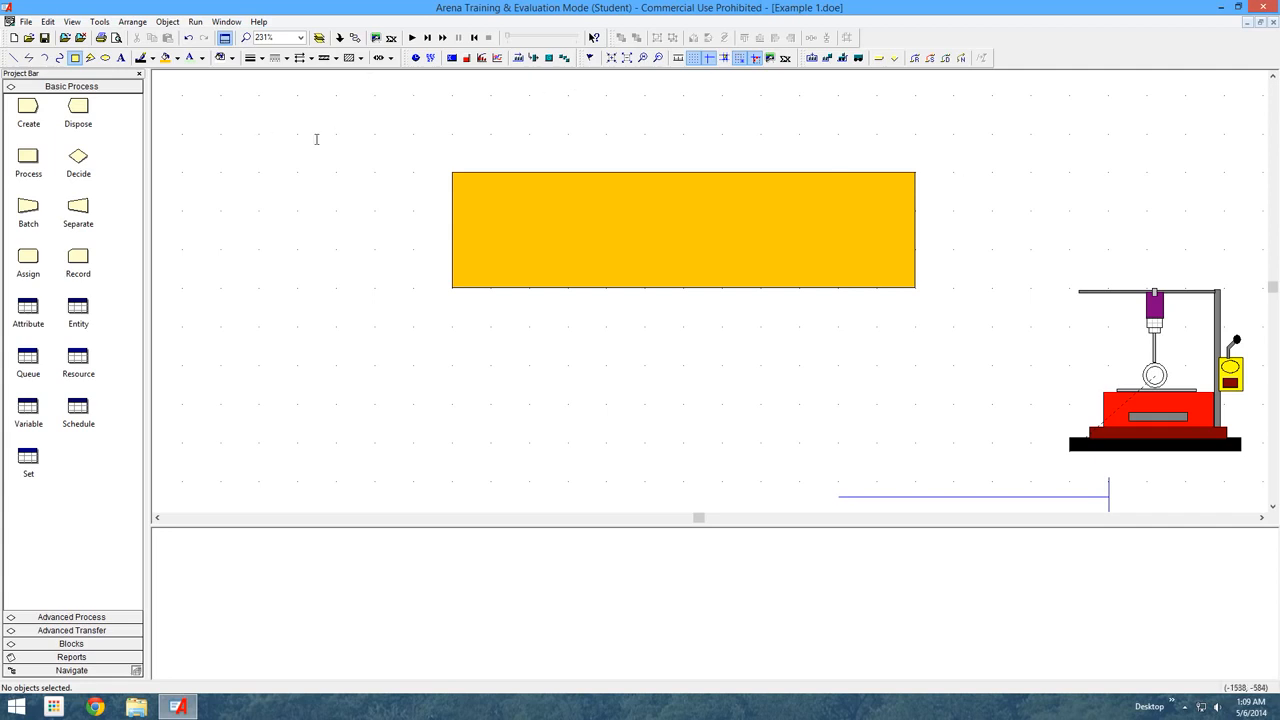
{"action": "left_click_drag", "start_coordinate": [425, 151], "coordinate": [983, 329]}
{"action": "left_click", "coordinate": [885, 357]}
{"action": "left_click_drag", "start_coordinate": [472, 191], "coordinate": [935, 300]}
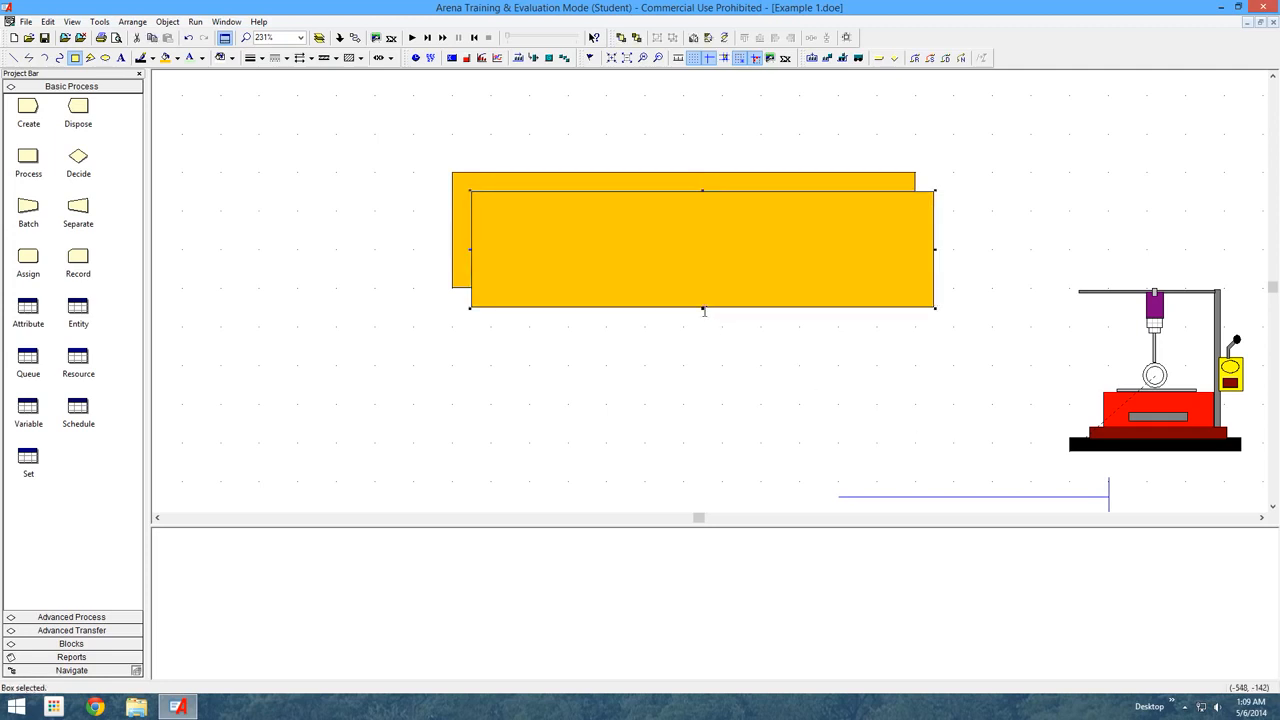
Step: Fill the offset box with black and send it behind the gold box as a drop shadow
{"action": "left_click", "coordinate": [177, 57]}
{"action": "left_click", "coordinate": [168, 74]}
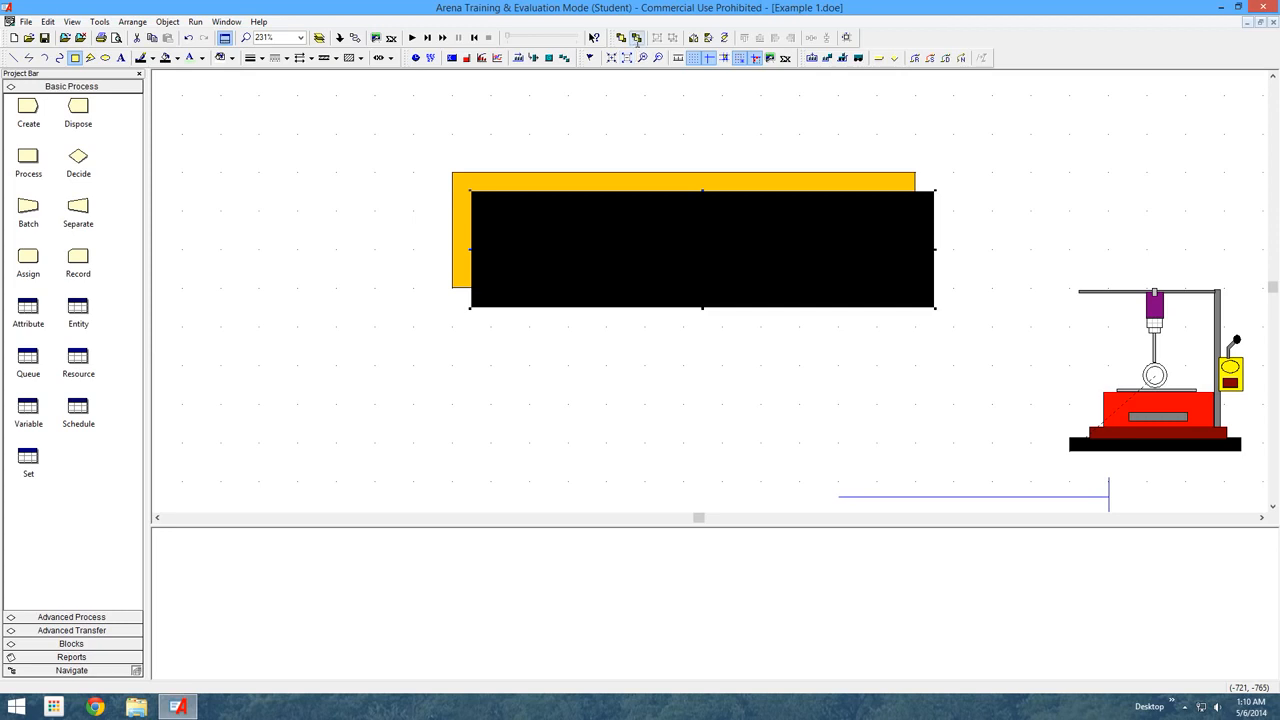
{"action": "left_click", "coordinate": [636, 38]}
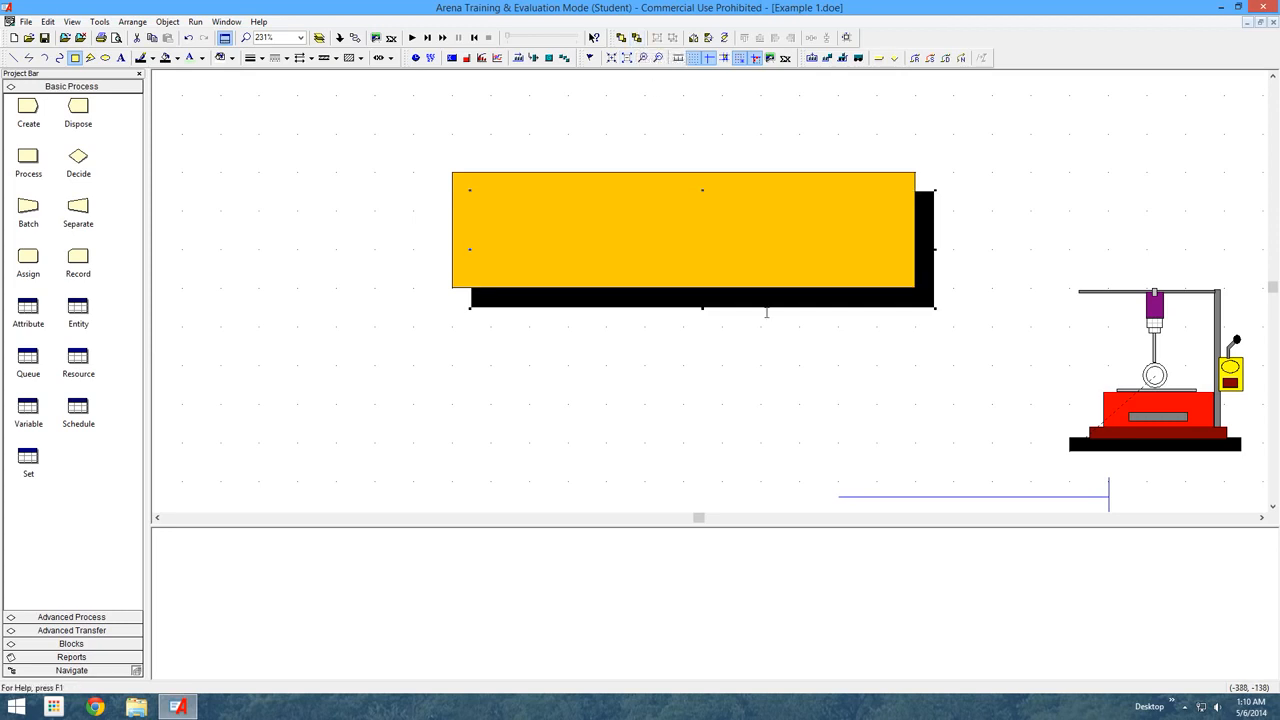
{"action": "left_click", "coordinate": [866, 367]}
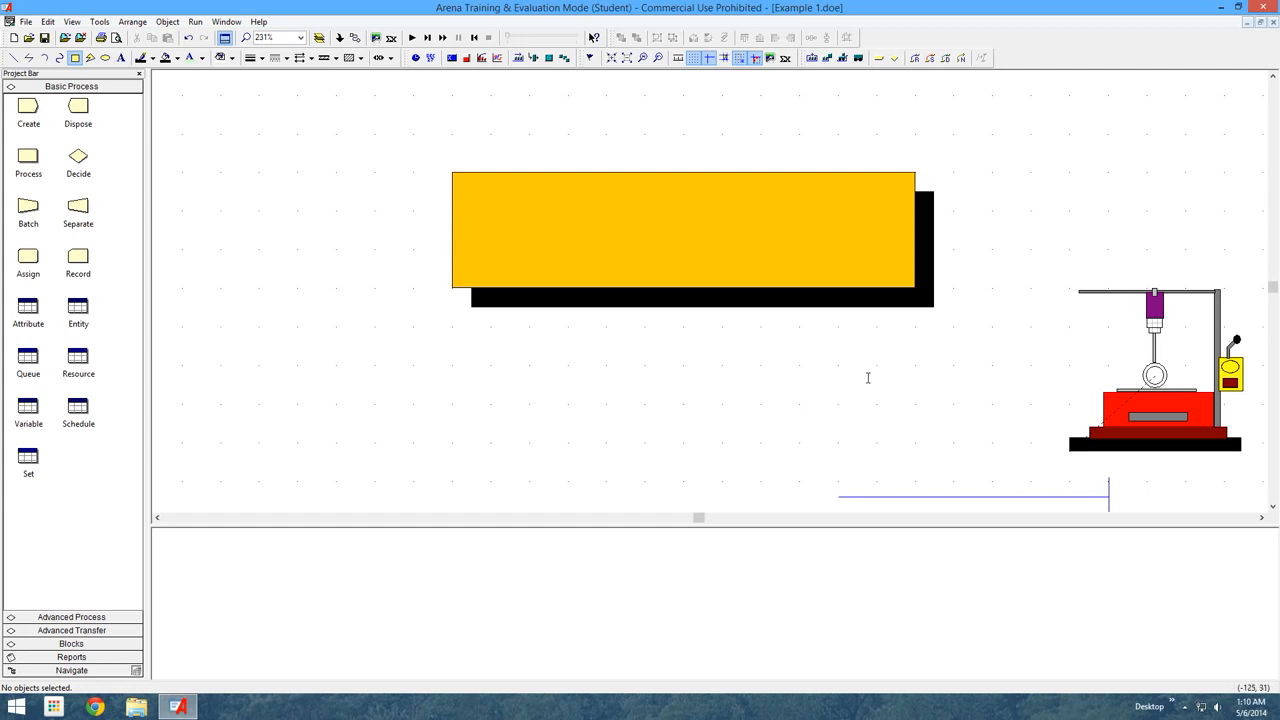
{"action": "scroll", "coordinate": [798, 354], "scroll_direction": "down", "scroll_amount": 4}
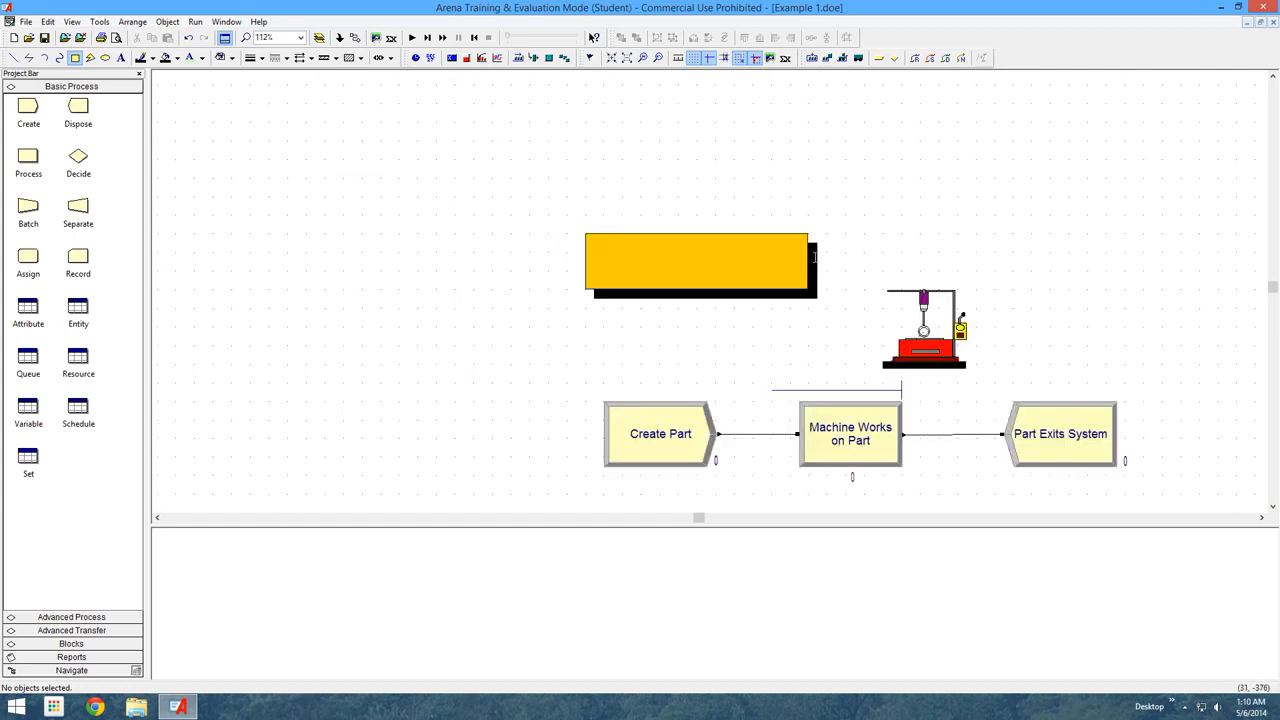
{"action": "scroll", "coordinate": [748, 324], "scroll_direction": "up", "scroll_amount": 5}
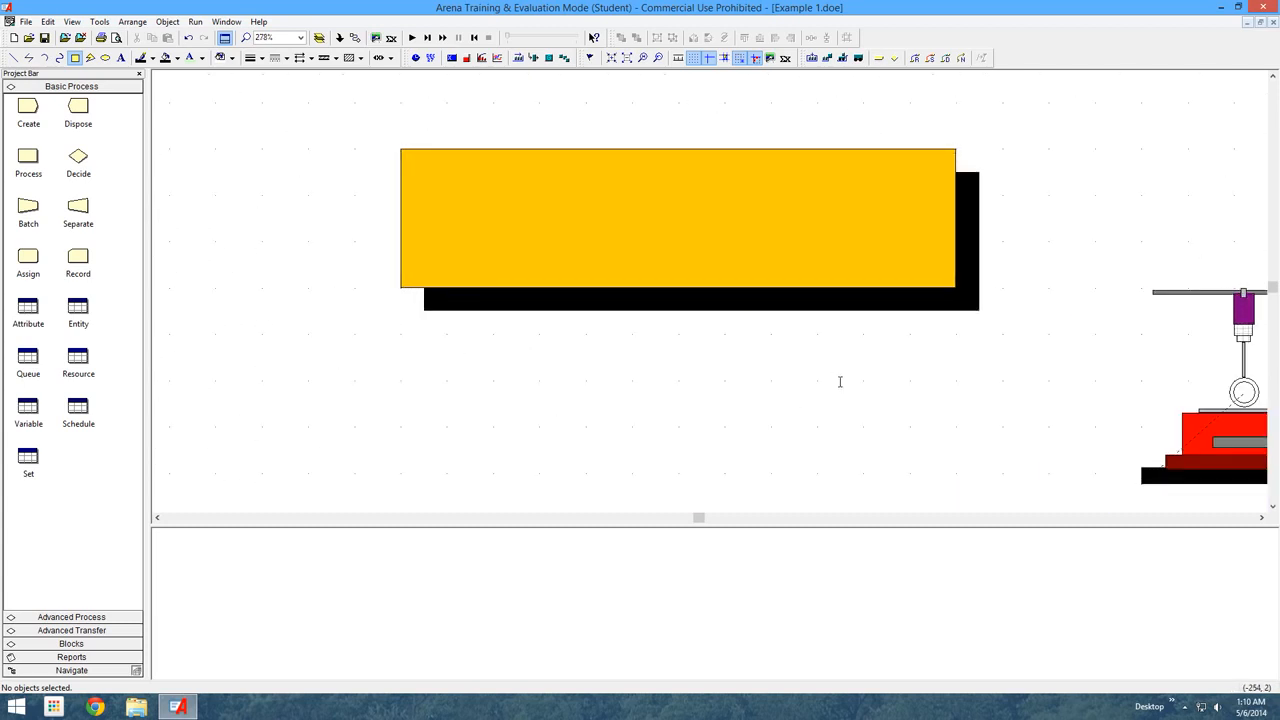
{"action": "scroll", "coordinate": [840, 381], "scroll_direction": "up", "scroll_amount": 1}
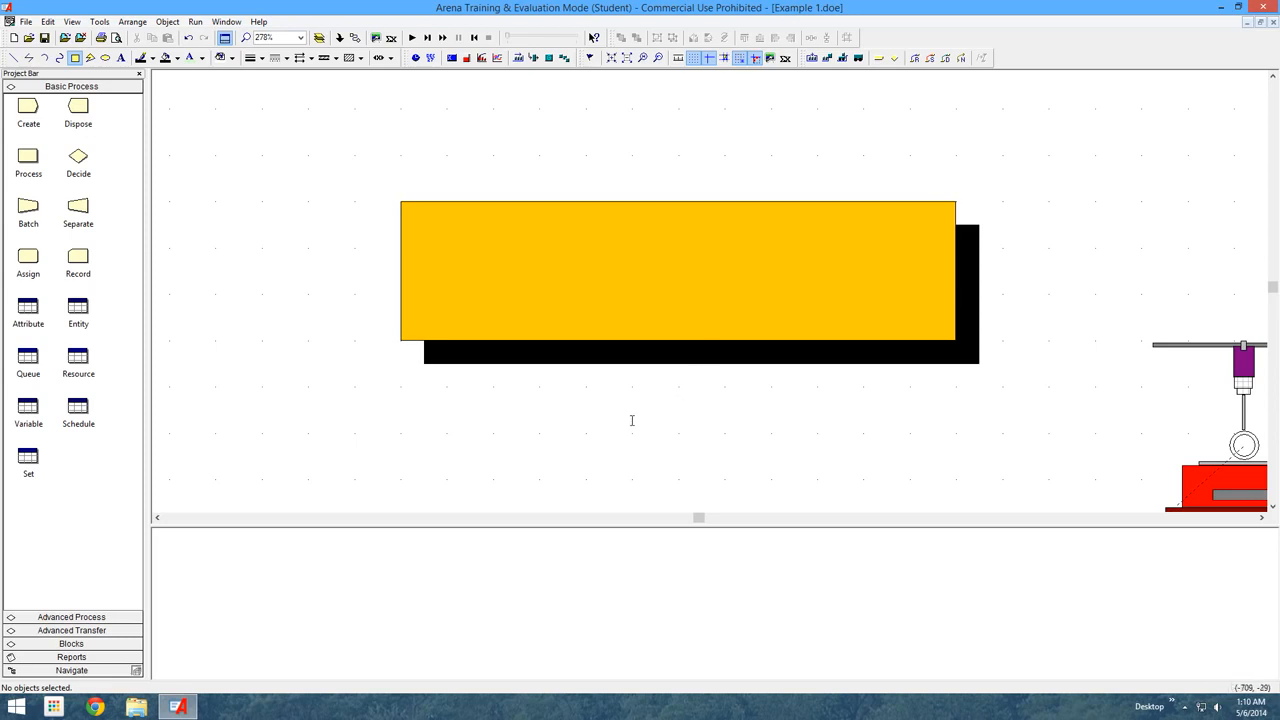
{"action": "scroll", "coordinate": [632, 420], "scroll_direction": "up", "scroll_amount": 1}
{"action": "scroll", "coordinate": [630, 419], "scroll_direction": "up", "scroll_amount": 1}
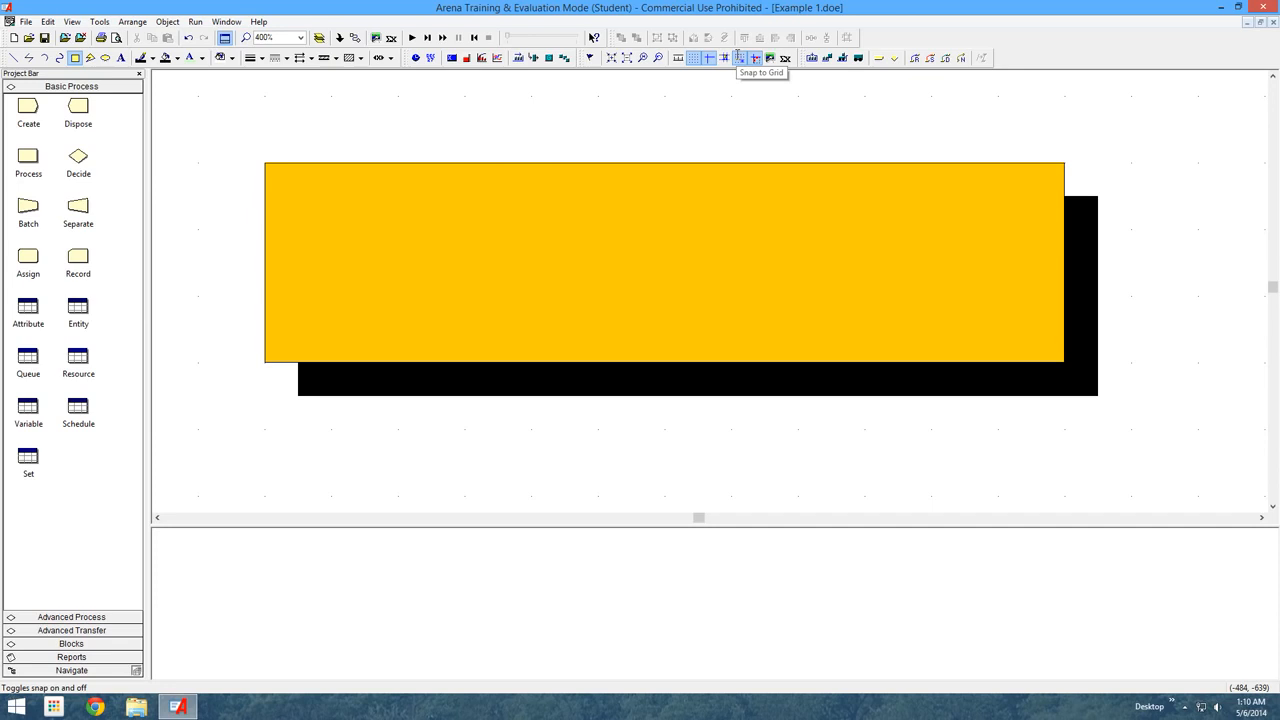
Step: Turn on Snap to Grid and open the Grid & Snap Settings with the black shadow box selected
{"action": "left_click", "coordinate": [738, 57]}
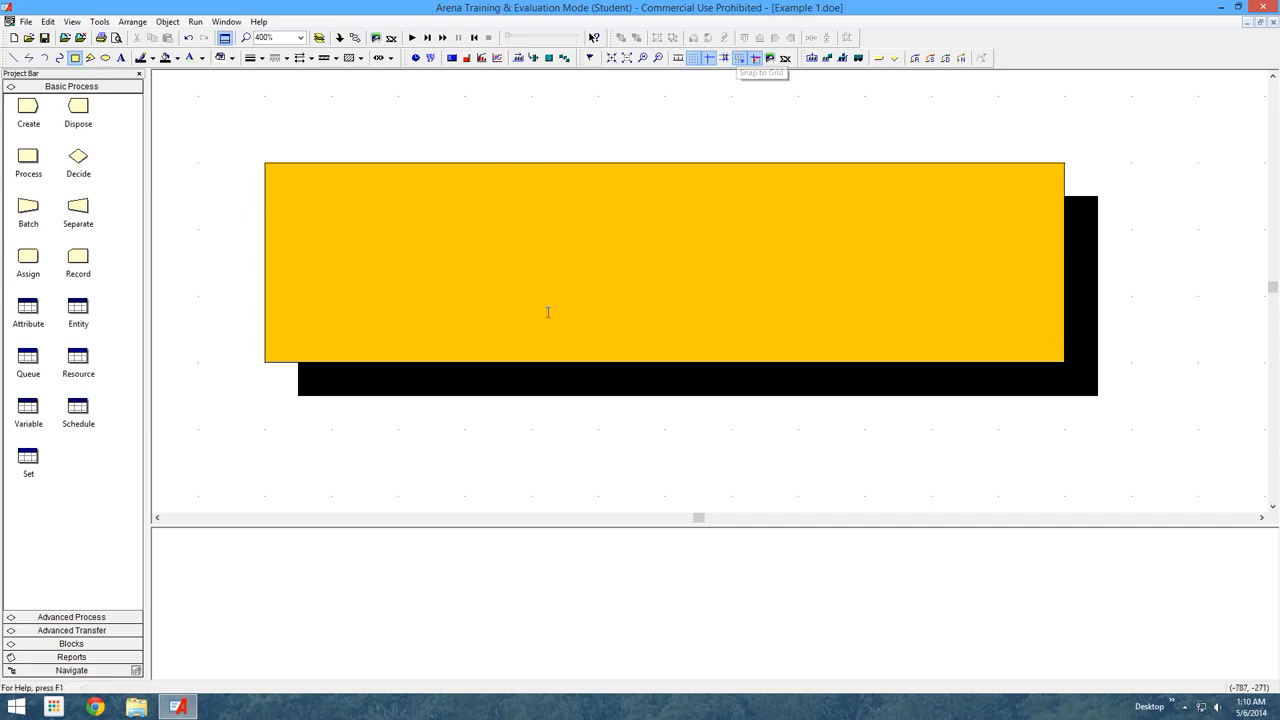
{"action": "left_click", "coordinate": [335, 387]}
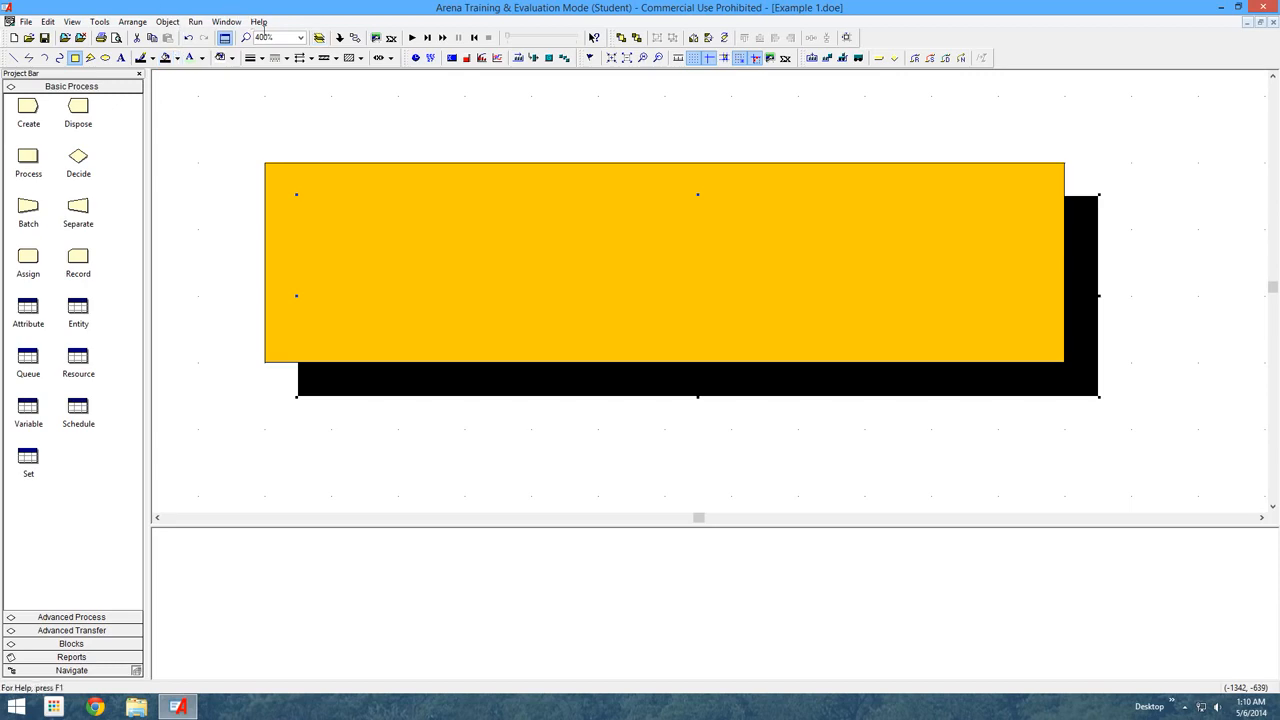
{"action": "left_click", "coordinate": [106, 23]}
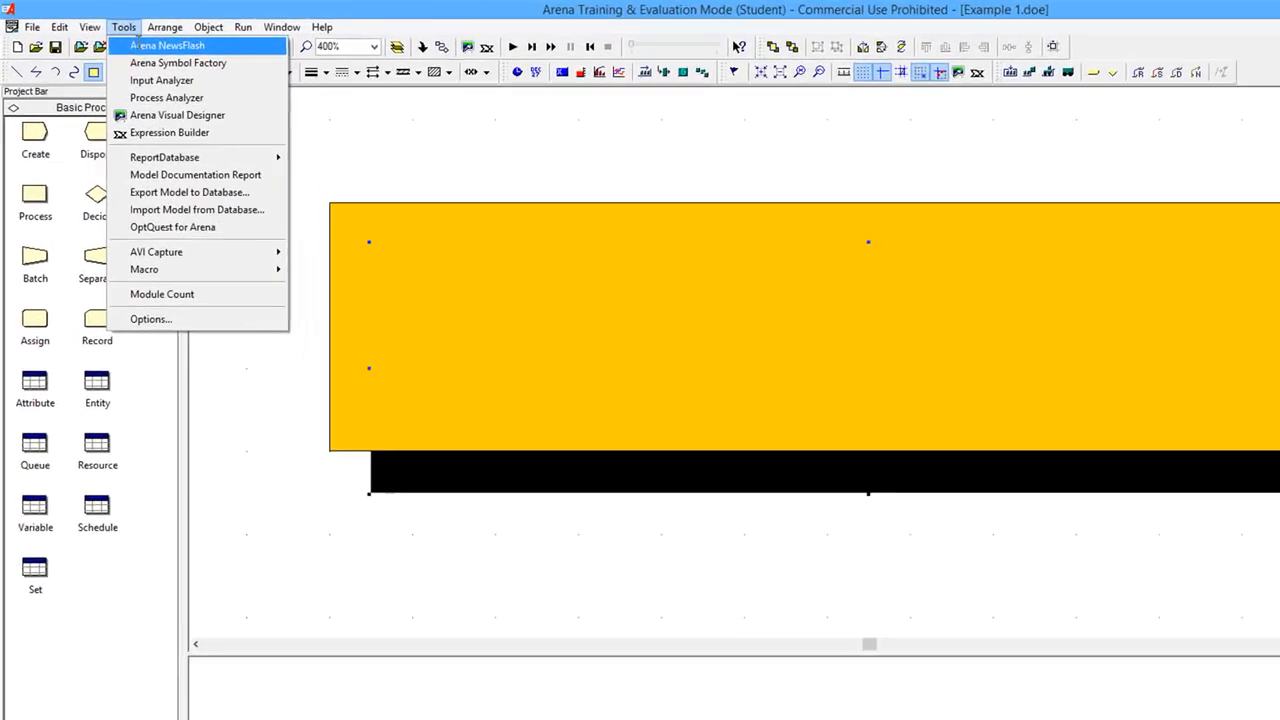
{"action": "mouse_move", "coordinate": [72, 21]}
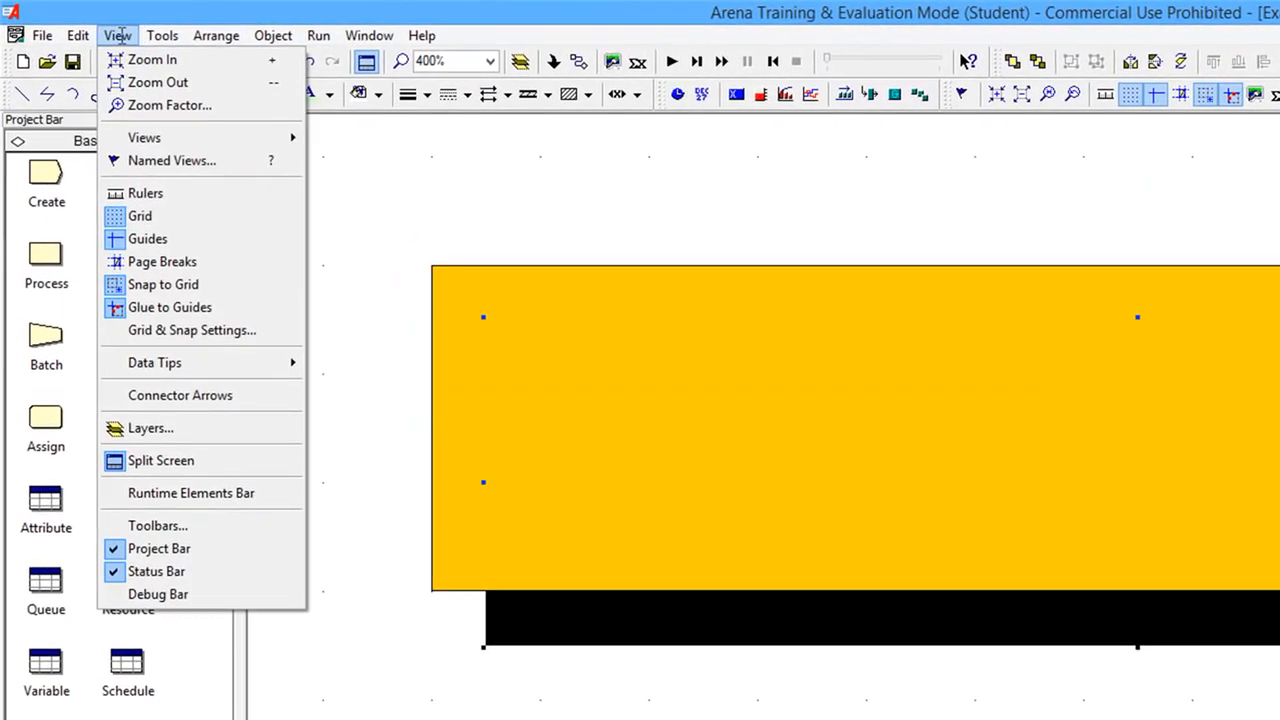
{"action": "left_click", "coordinate": [192, 330]}
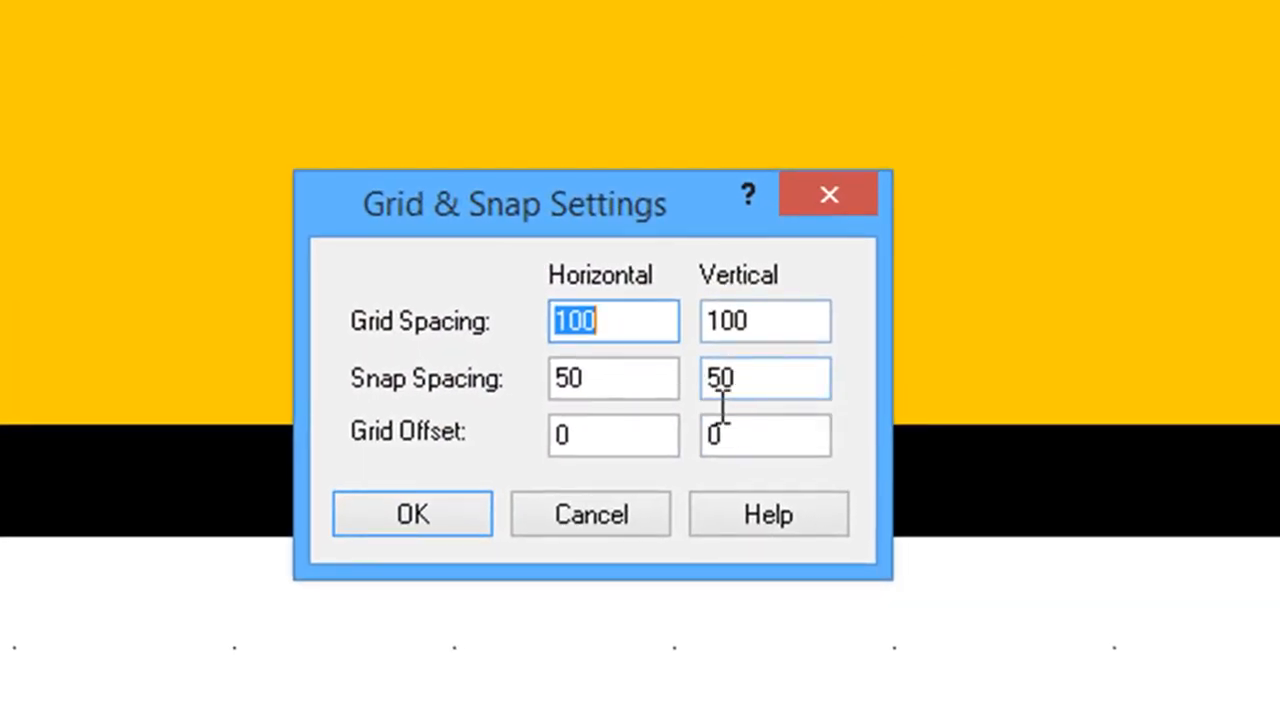
Step: Examine the horizontal and vertical grid spacing and snap spacing in the Grid & Snap Settings
{"action": "left_click", "coordinate": [648, 402]}
{"action": "left_click_drag", "start_coordinate": [608, 385], "coordinate": [511, 371]}
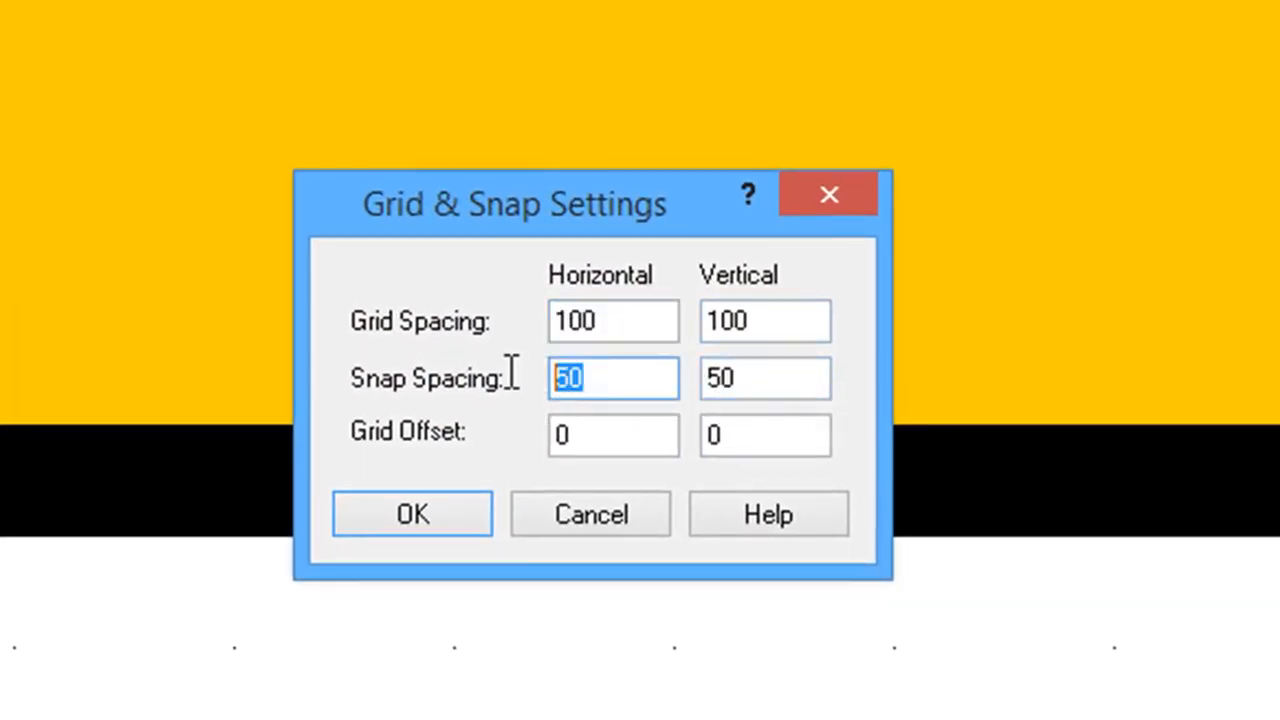
{"action": "left_click", "coordinate": [656, 393]}
{"action": "left_click_drag", "start_coordinate": [648, 331], "coordinate": [526, 331]}
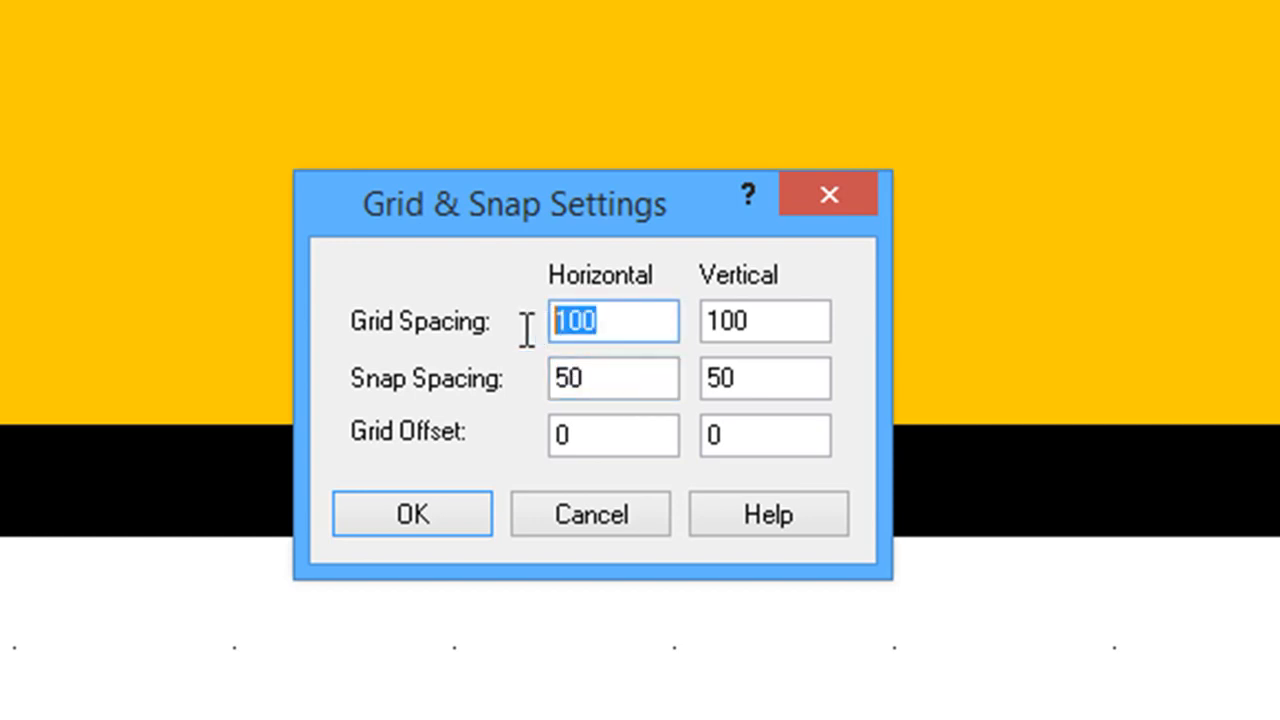
{"action": "left_click", "coordinate": [662, 331]}
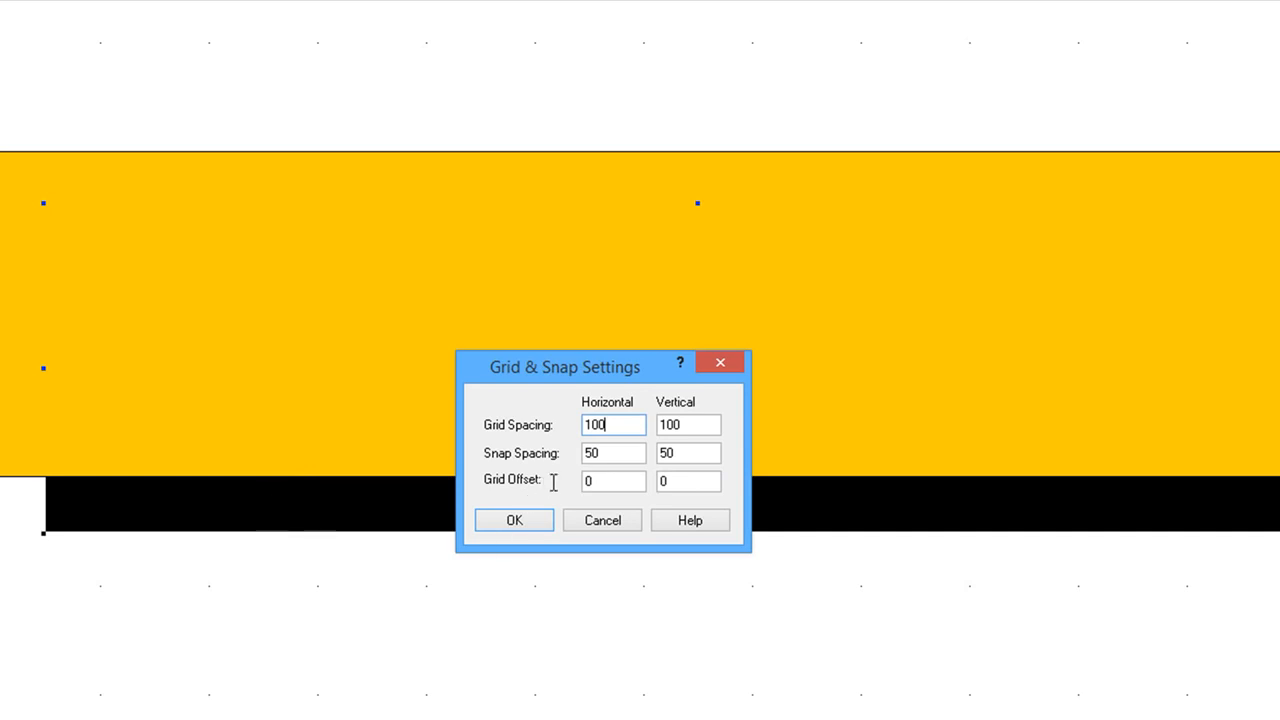
{"action": "left_click_drag", "start_coordinate": [607, 452], "coordinate": [571, 452]}
{"action": "left_click", "coordinate": [620, 452]}
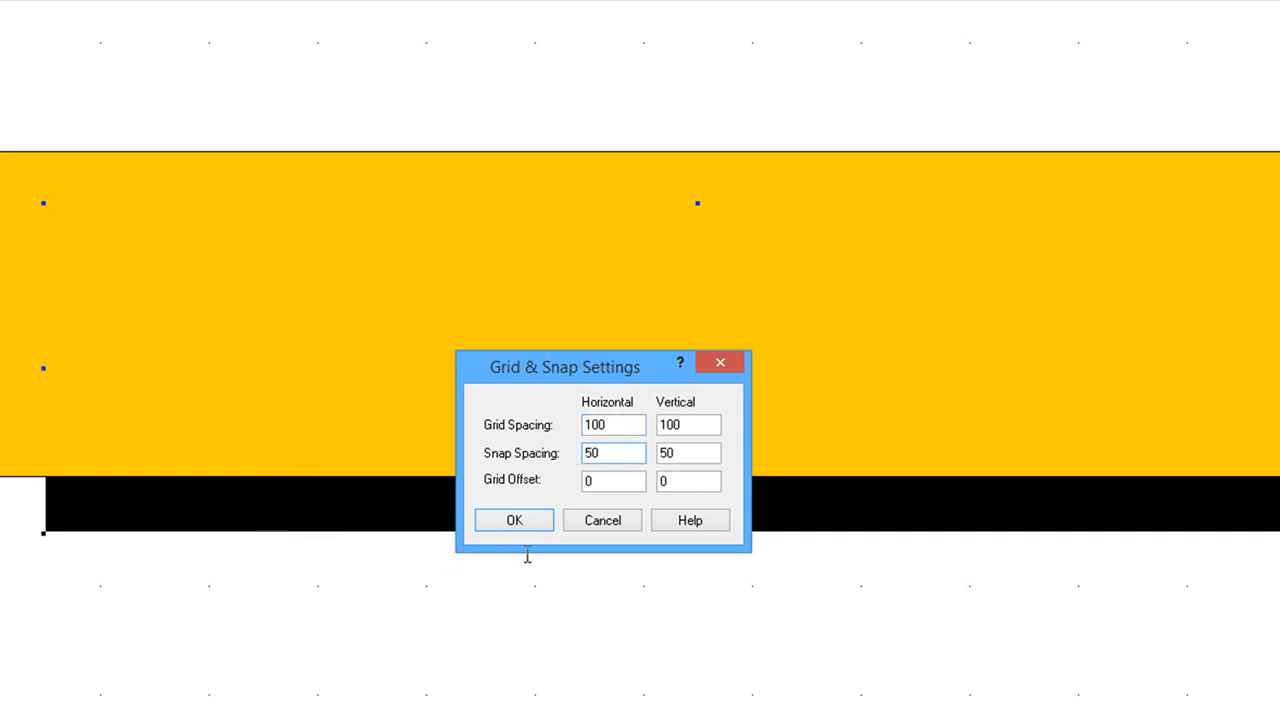
{"action": "left_click", "coordinate": [590, 524]}
{"action": "left_click_drag", "start_coordinate": [403, 516], "coordinate": [336, 515]}
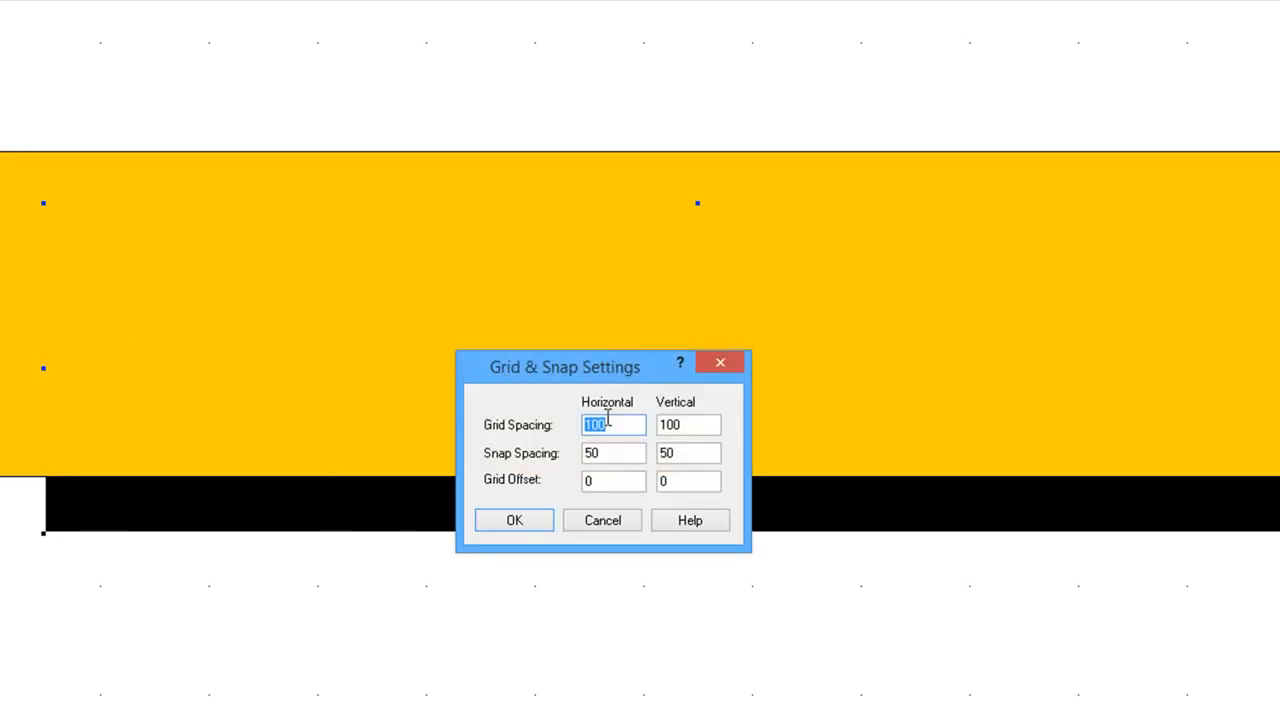
Step: Set both the horizontal and vertical snap spacing to 5
{"action": "left_click_drag", "start_coordinate": [622, 460], "coordinate": [584, 458]}
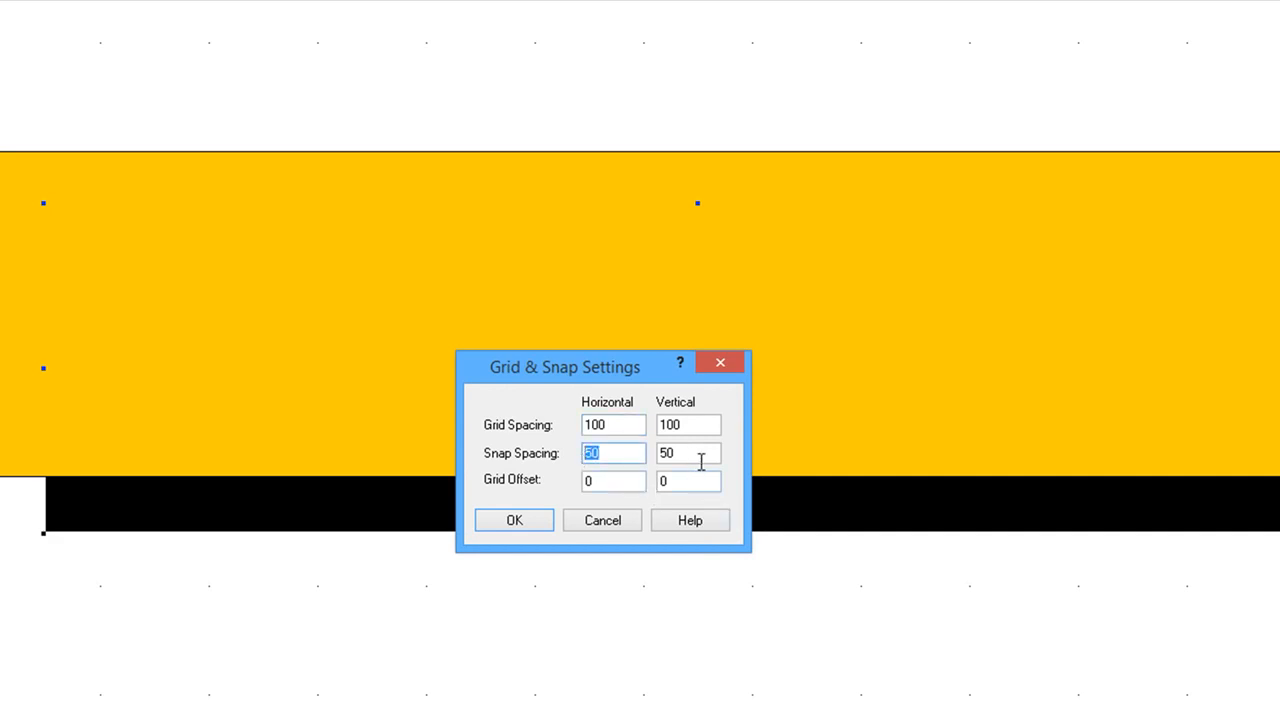
{"action": "type", "text": "5"}
{"action": "key", "text": "Tab"}
{"action": "type", "text": "5"}
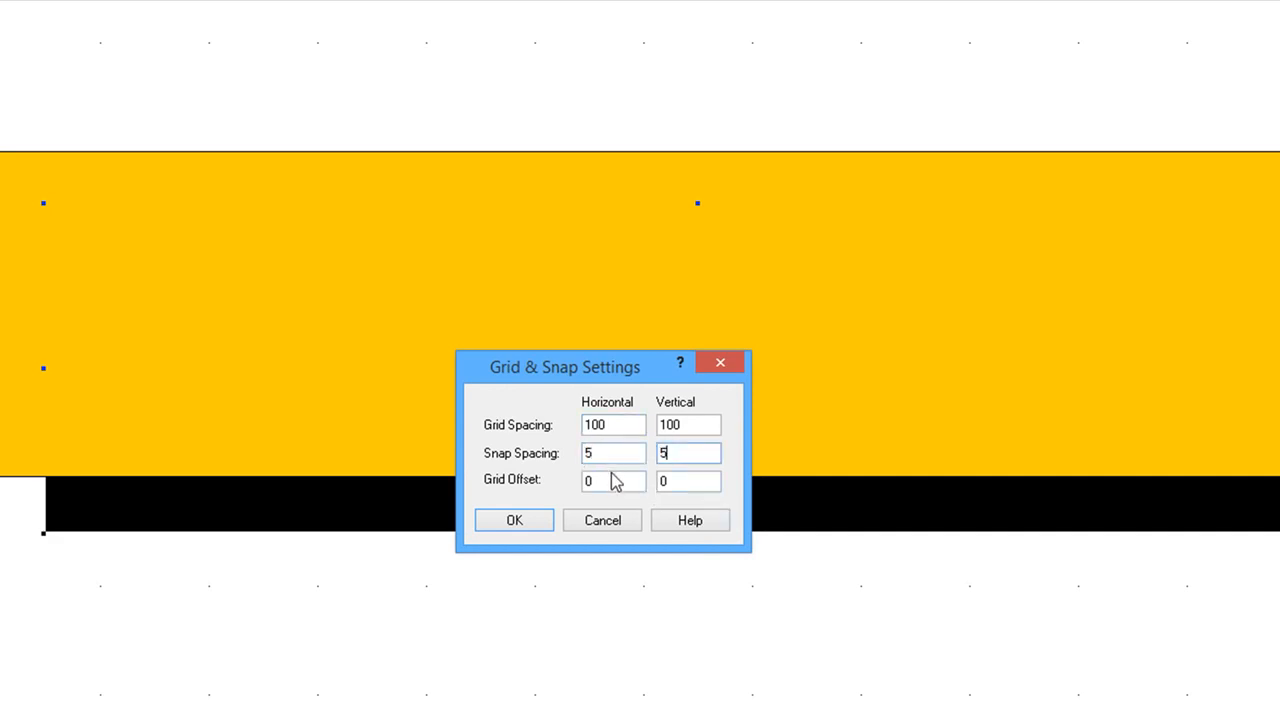
{"action": "left_click", "coordinate": [512, 530]}
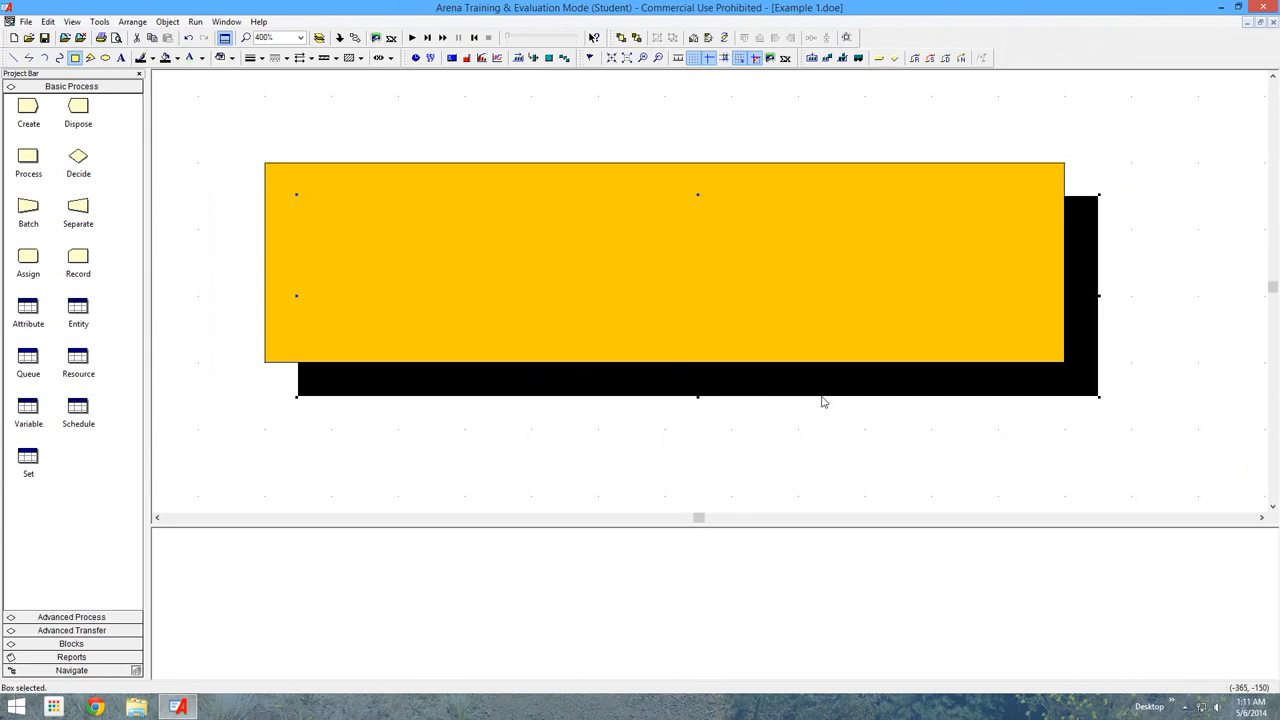
Step: Move the black shadow box closer behind the gold box, leaving only a thin edge below and to the right
{"action": "left_click_drag", "start_coordinate": [822, 401], "coordinate": [794, 369]}
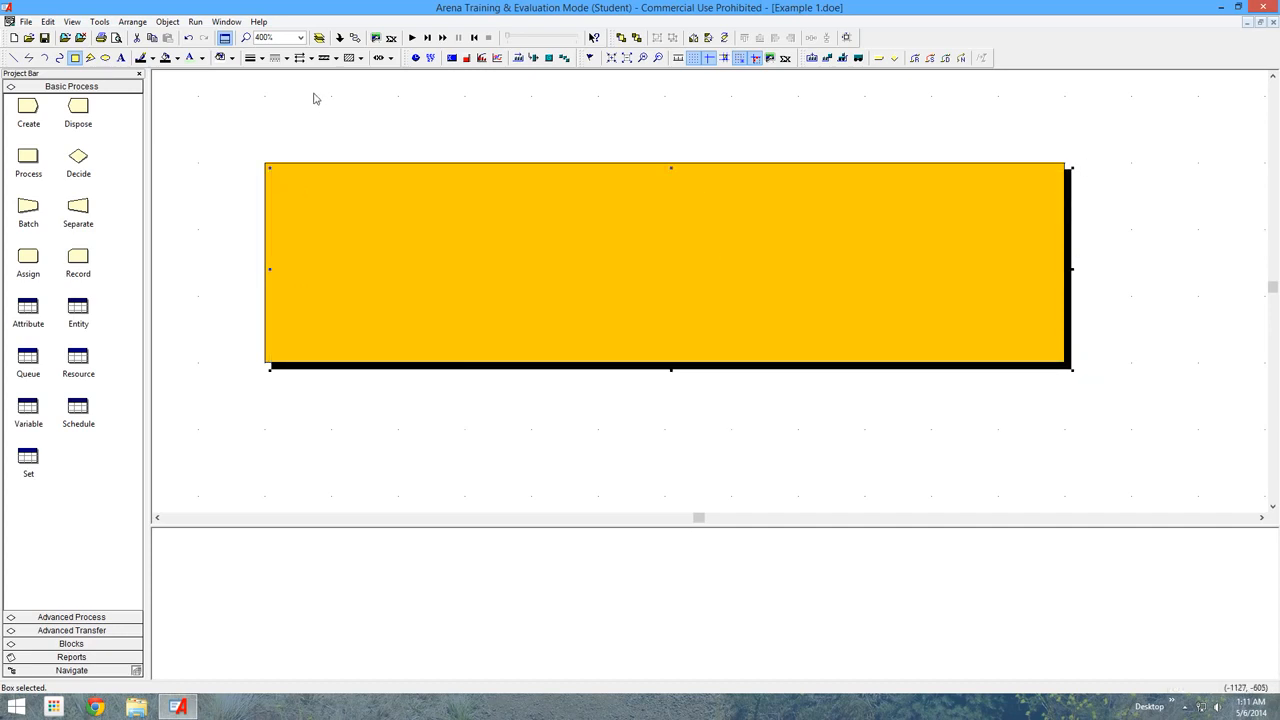
{"action": "left_click", "coordinate": [198, 130]}
{"action": "scroll", "coordinate": [748, 390], "scroll_direction": "down", "scroll_amount": 5}
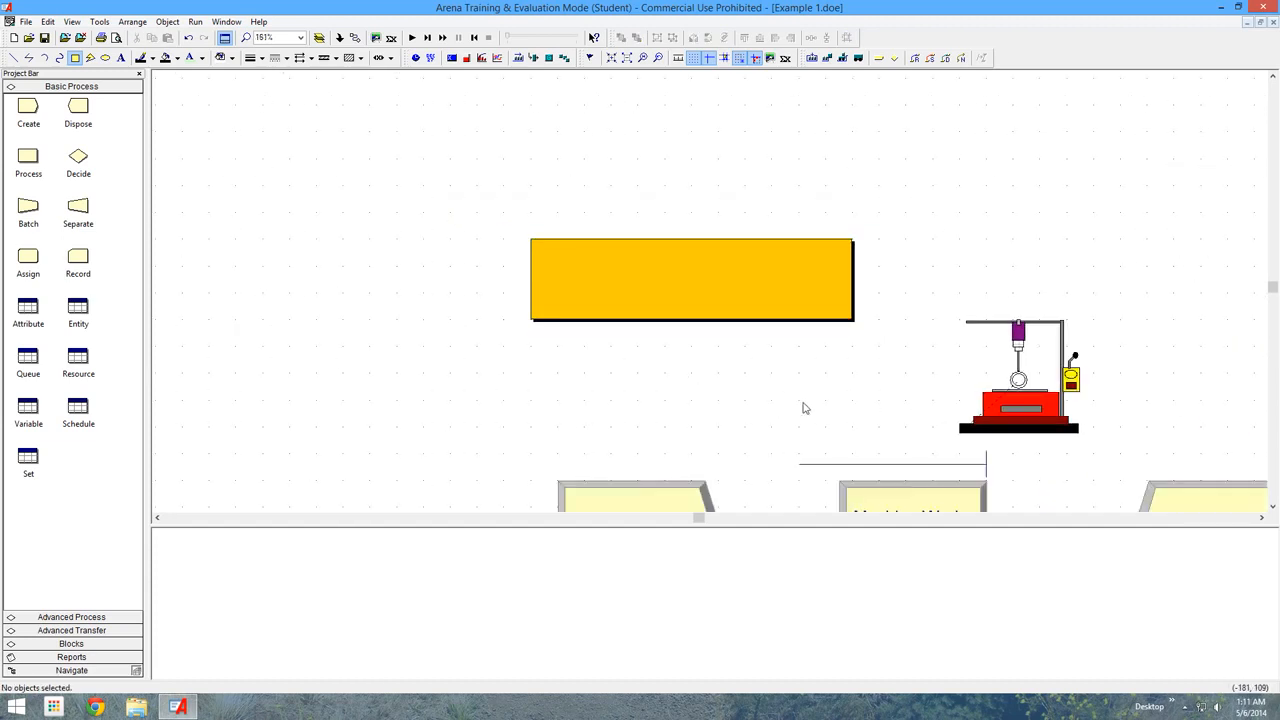
{"action": "scroll", "coordinate": [717, 266], "scroll_direction": "up", "scroll_amount": 4}
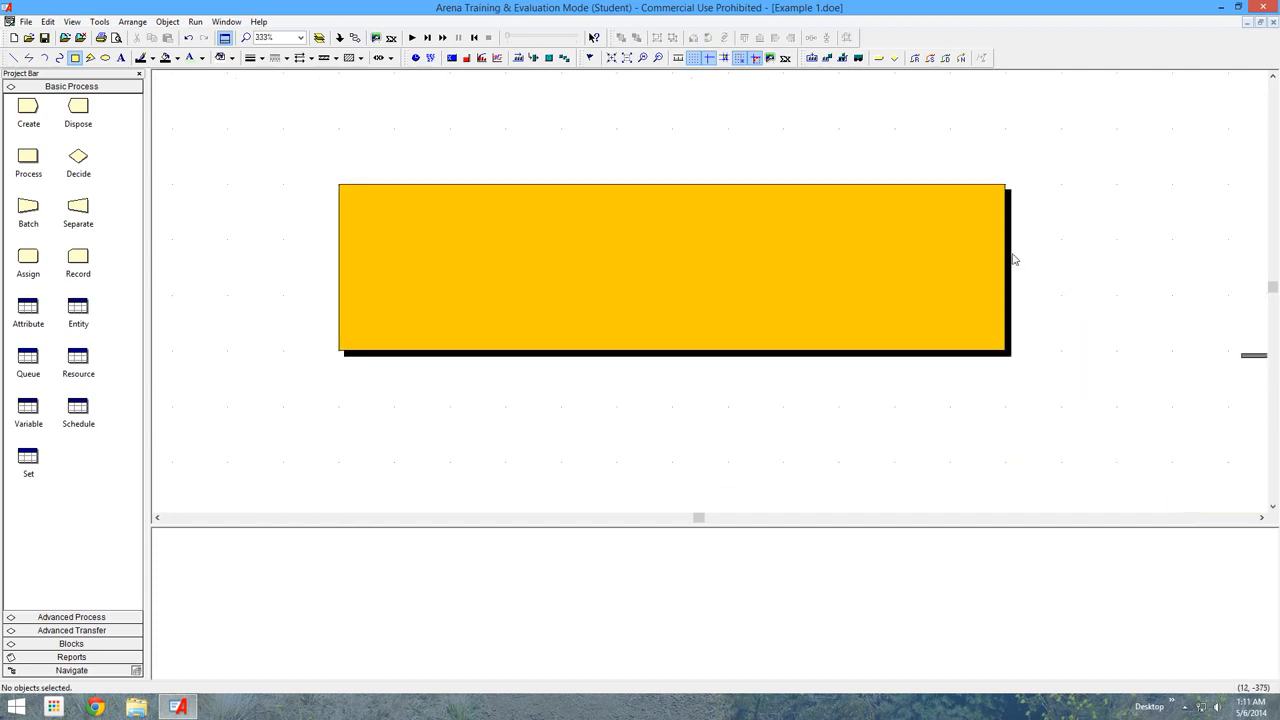
Step: Shift the black shadow box slightly down and to the right to thicken the shadow, and deselect it
{"action": "left_click", "coordinate": [1009, 259]}
{"action": "left_click_drag", "start_coordinate": [1012, 258], "coordinate": [1020, 272]}
{"action": "left_click", "coordinate": [1063, 335]}
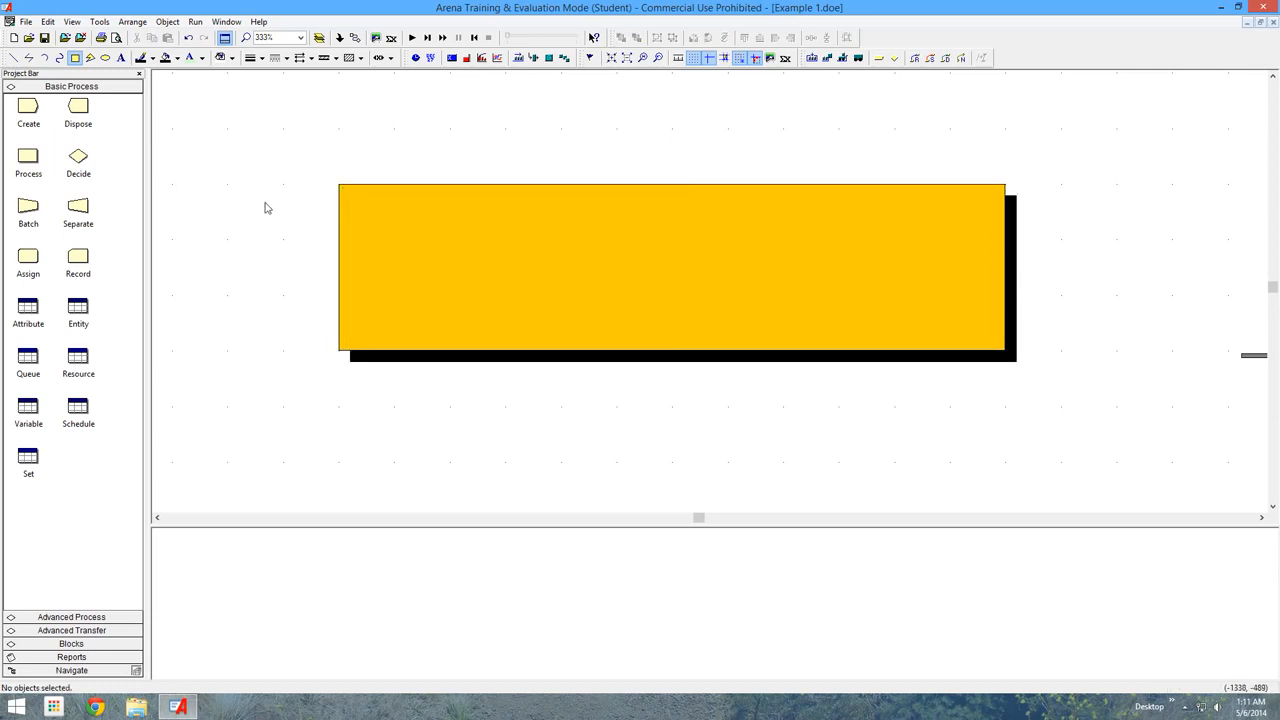
Step: Set both the horizontal and vertical snap spacing to 50
{"action": "left_click", "coordinate": [71, 22]}
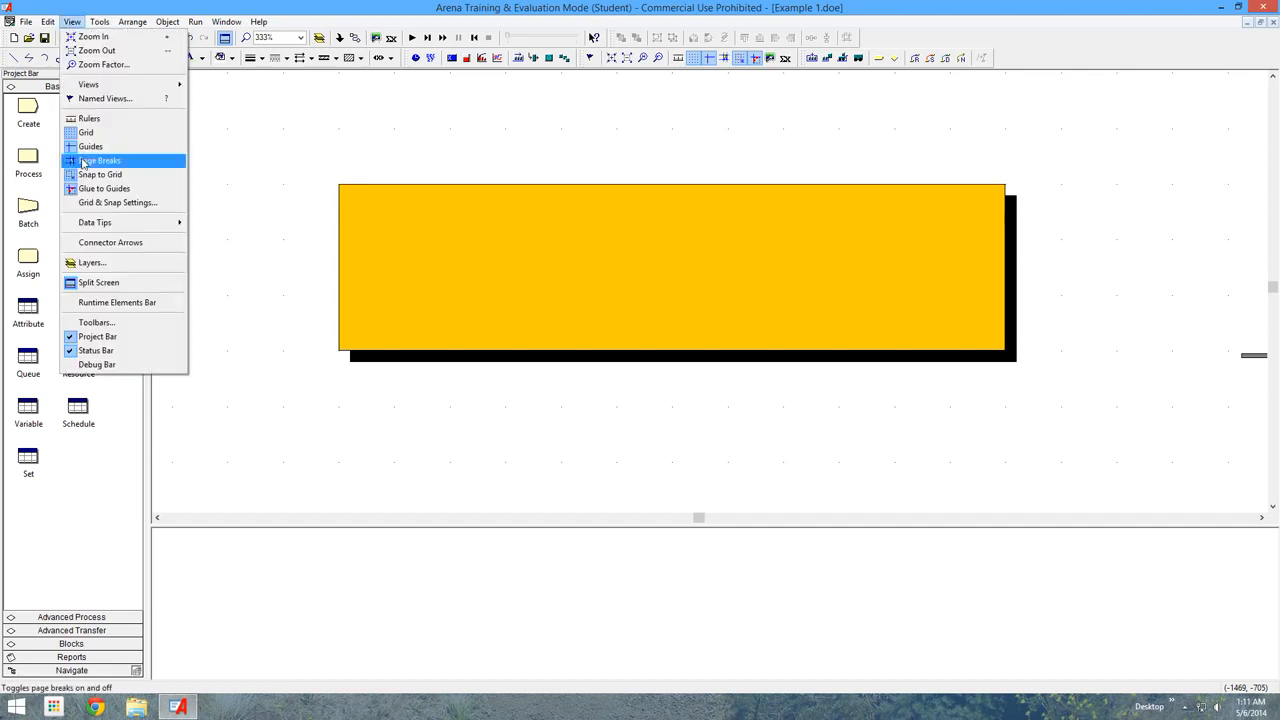
{"action": "left_click", "coordinate": [110, 203]}
{"action": "key", "text": "Tab"}
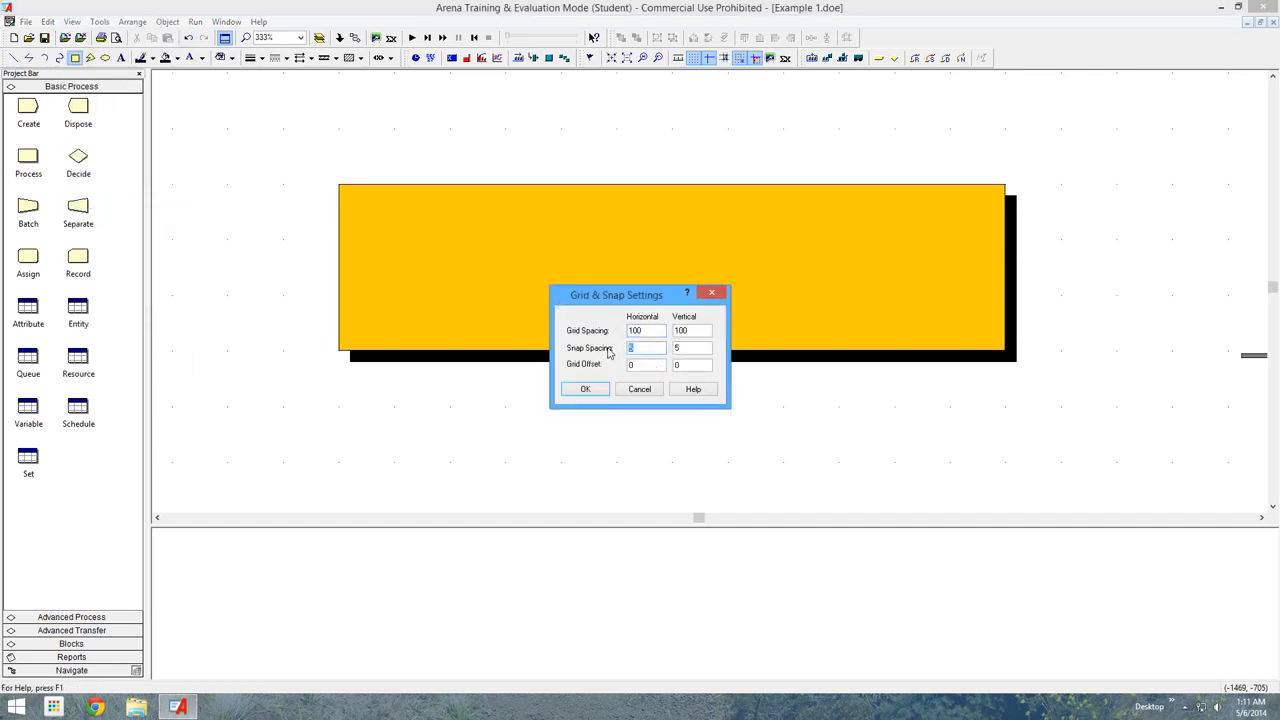
{"action": "type", "text": "0"}
{"action": "left_click", "coordinate": [586, 389]}
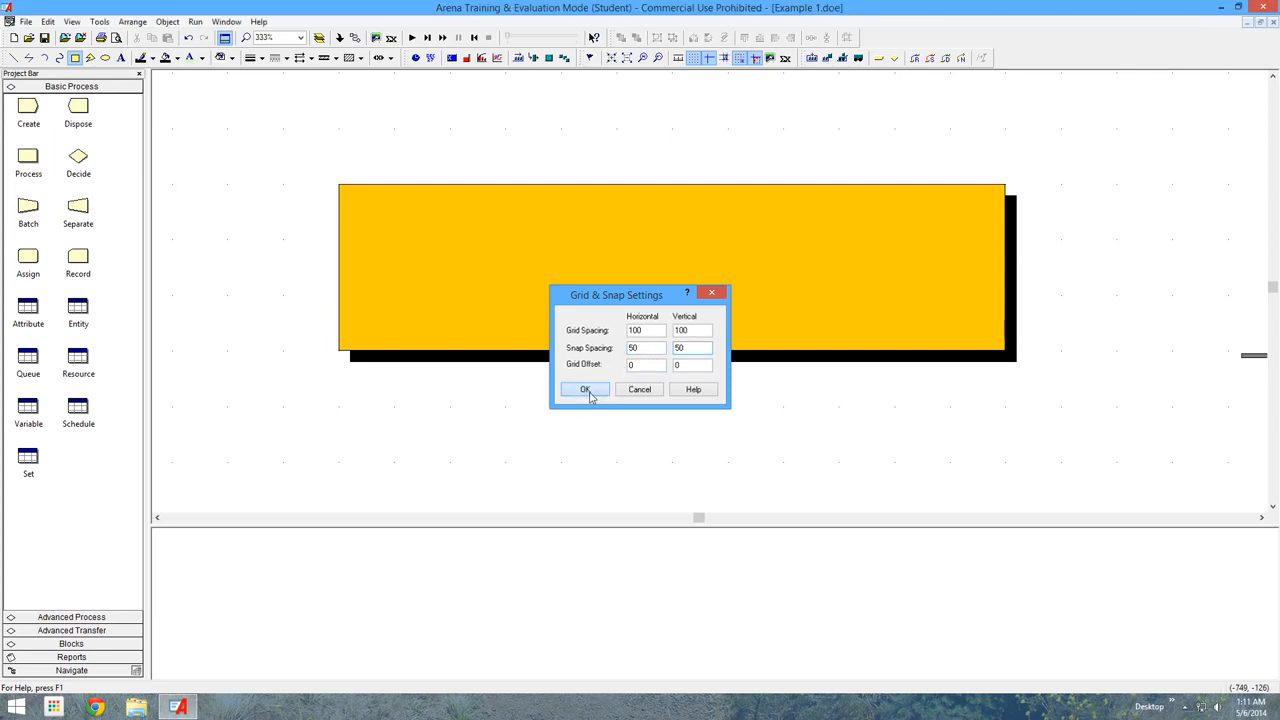
Step: Create a text string reading "Example Machine Model" for the gold banner and open its font settings
{"action": "scroll", "coordinate": [937, 431], "scroll_direction": "down", "scroll_amount": 3}
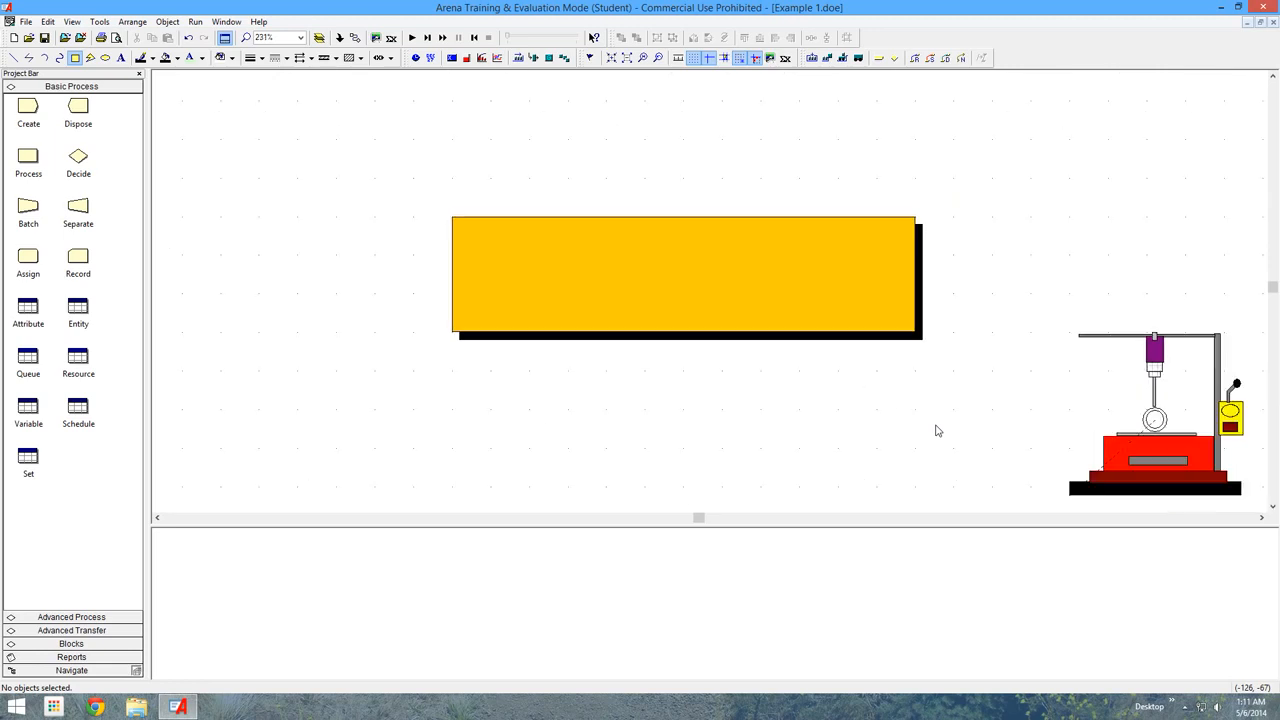
{"action": "scroll", "coordinate": [678, 399], "scroll_direction": "up", "scroll_amount": 1}
{"action": "left_click", "coordinate": [121, 58]}
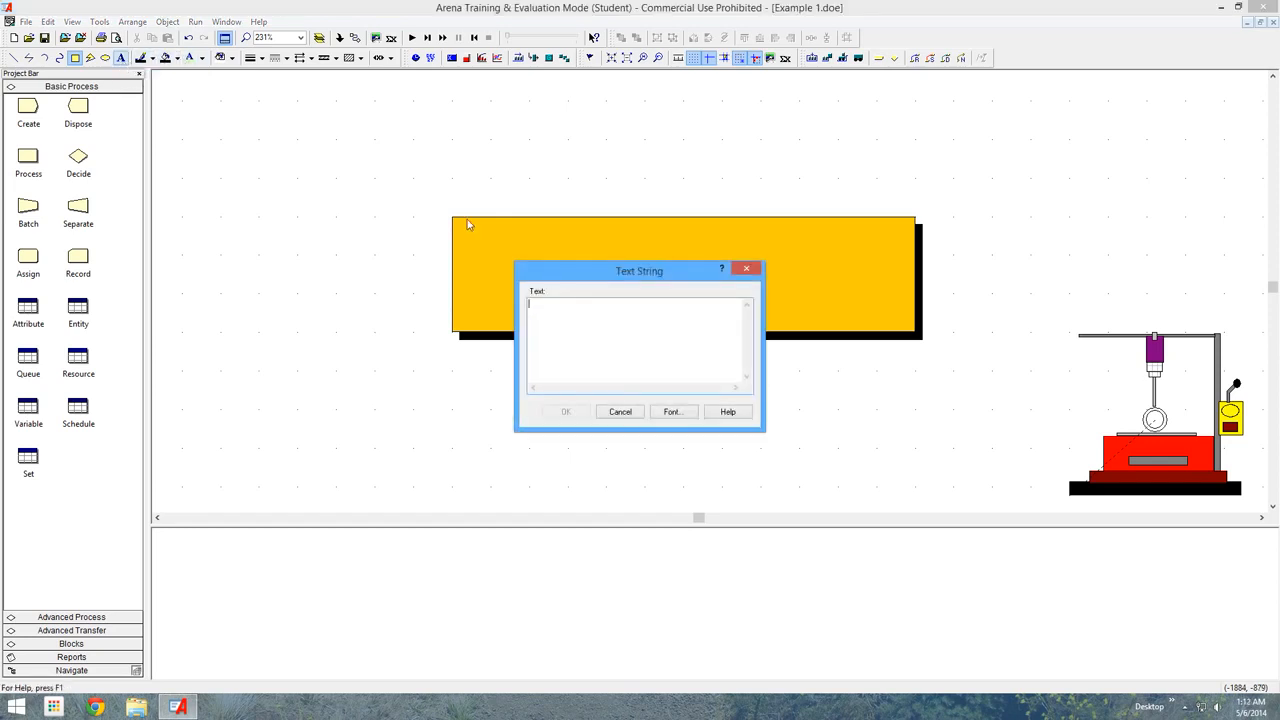
{"action": "left_click_drag", "start_coordinate": [598, 285], "coordinate": [606, 265]}
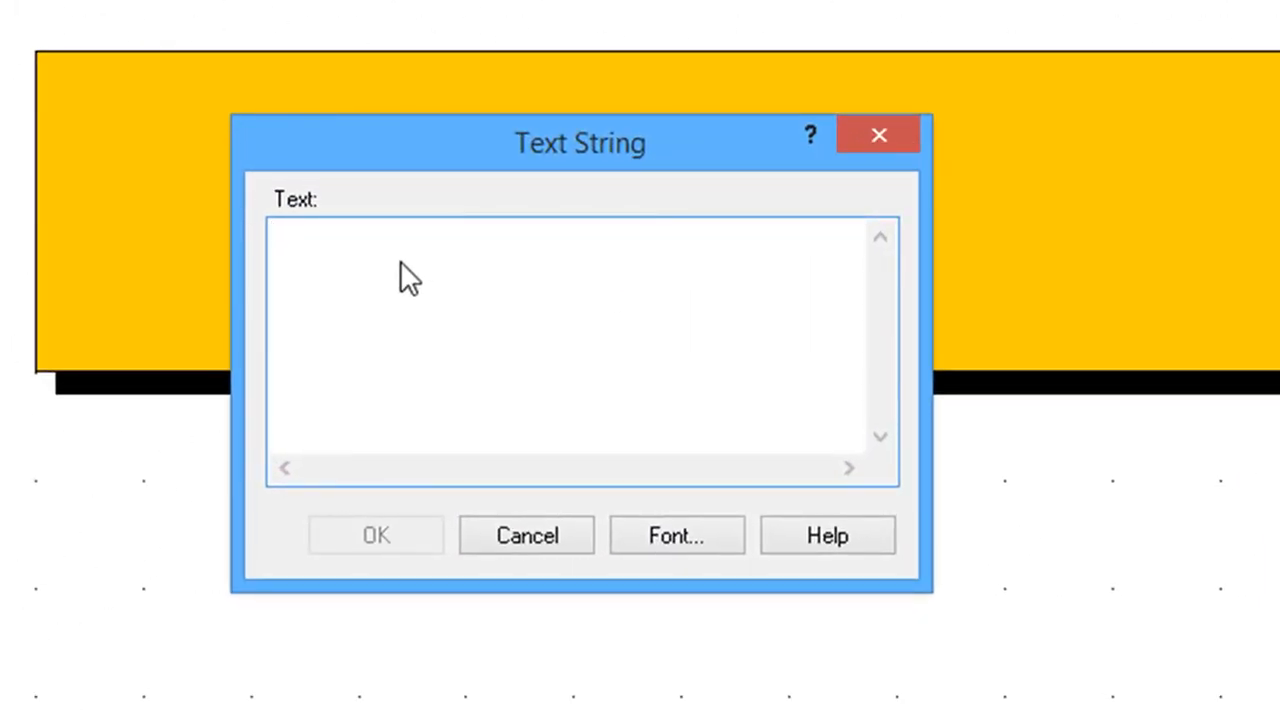
{"action": "type", "text": "Examp"}
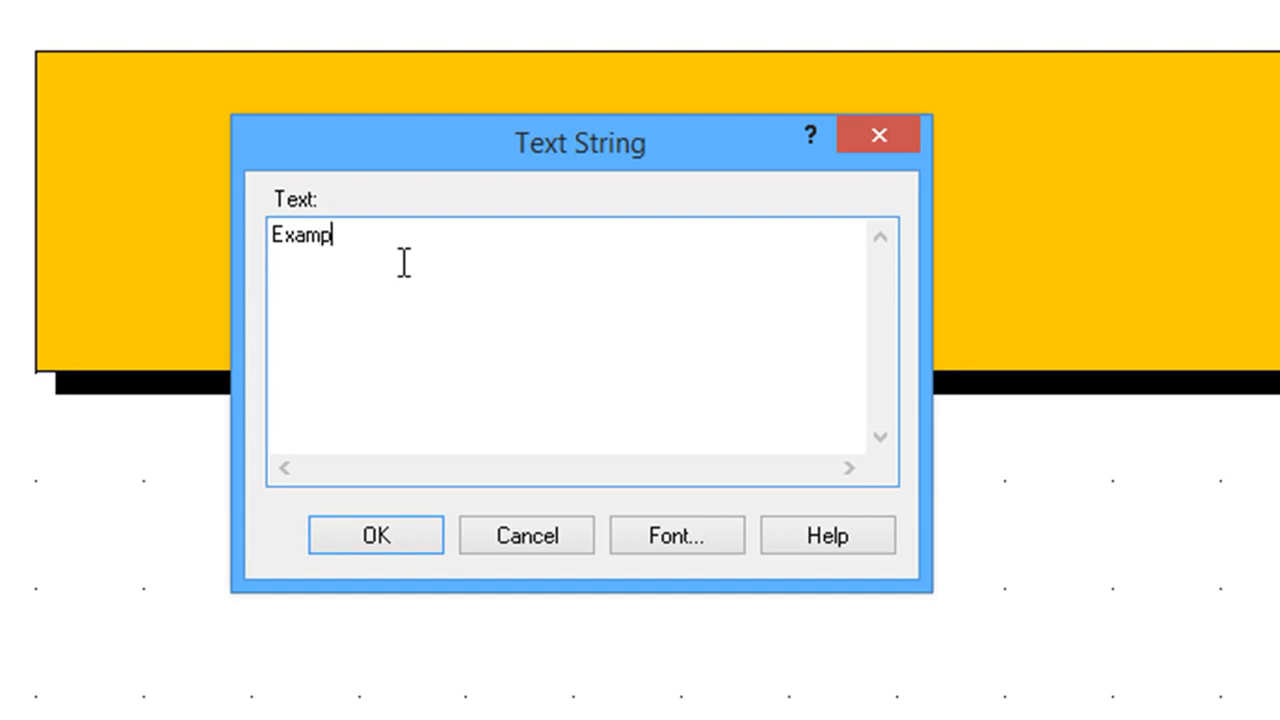
{"action": "type", "text": "le Machine Model"}
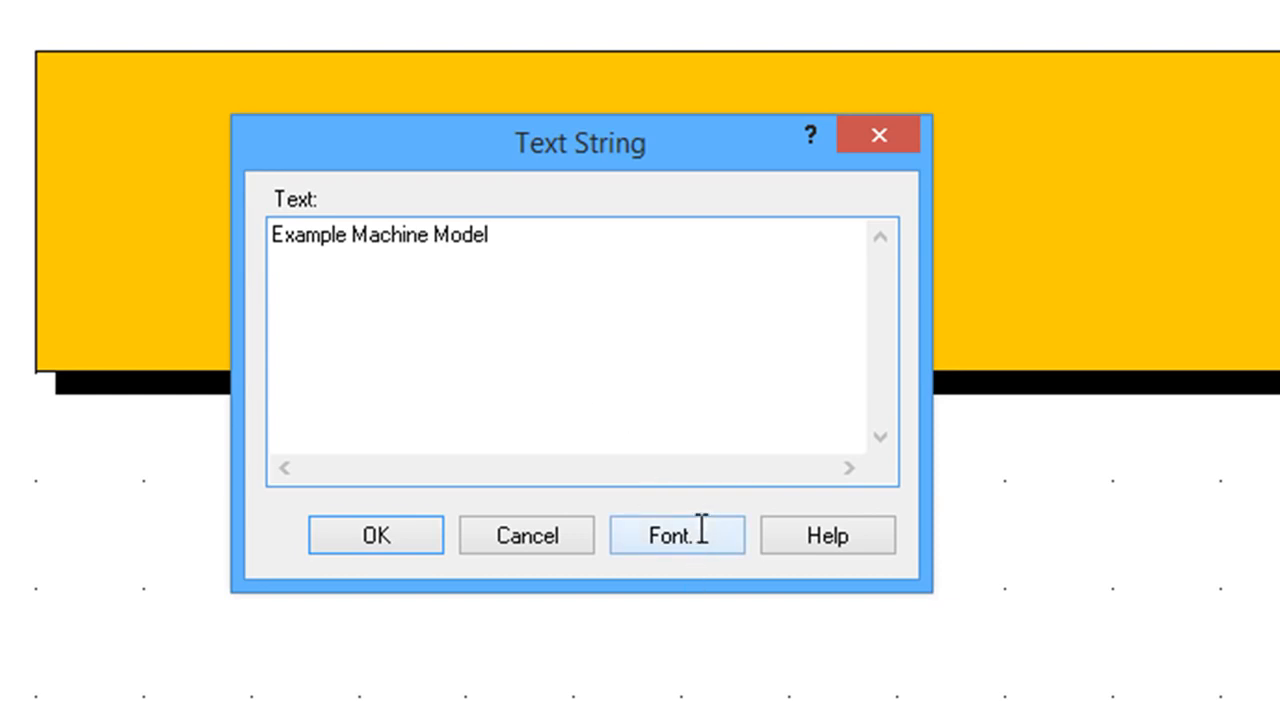
{"action": "left_click", "coordinate": [697, 529]}
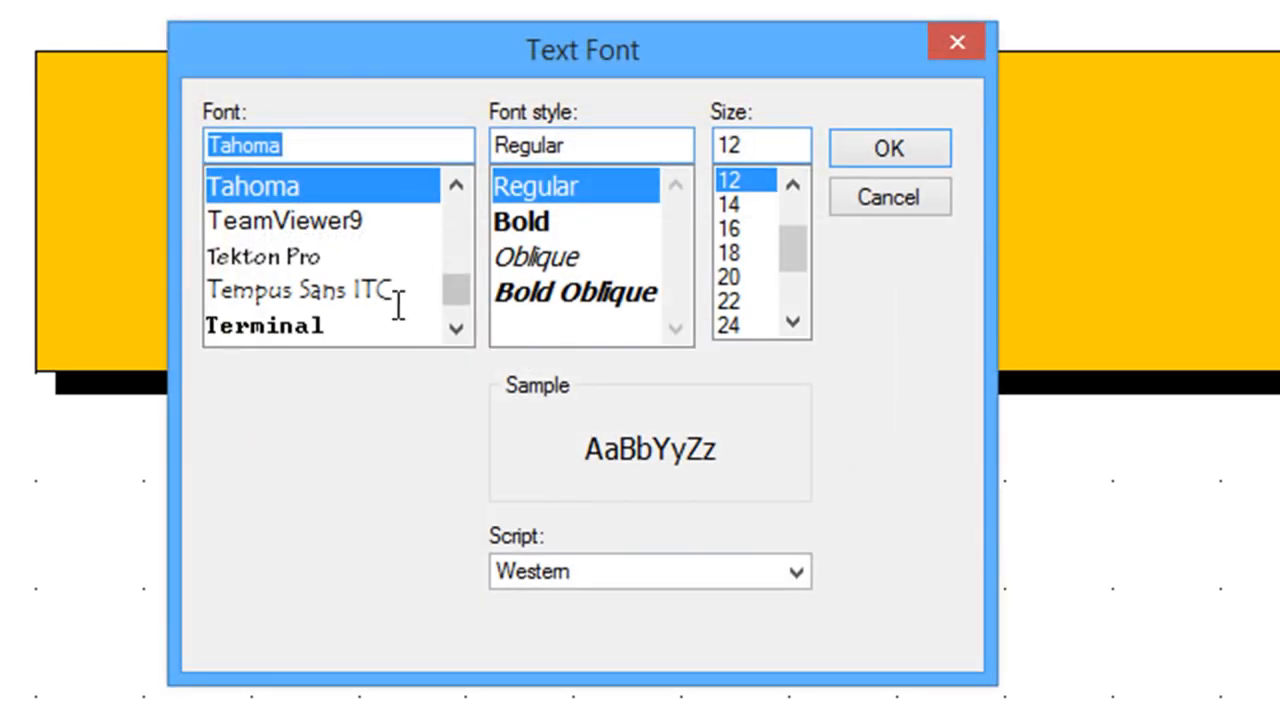
{"action": "left_click", "coordinate": [280, 257]}
{"action": "left_click", "coordinate": [282, 290]}
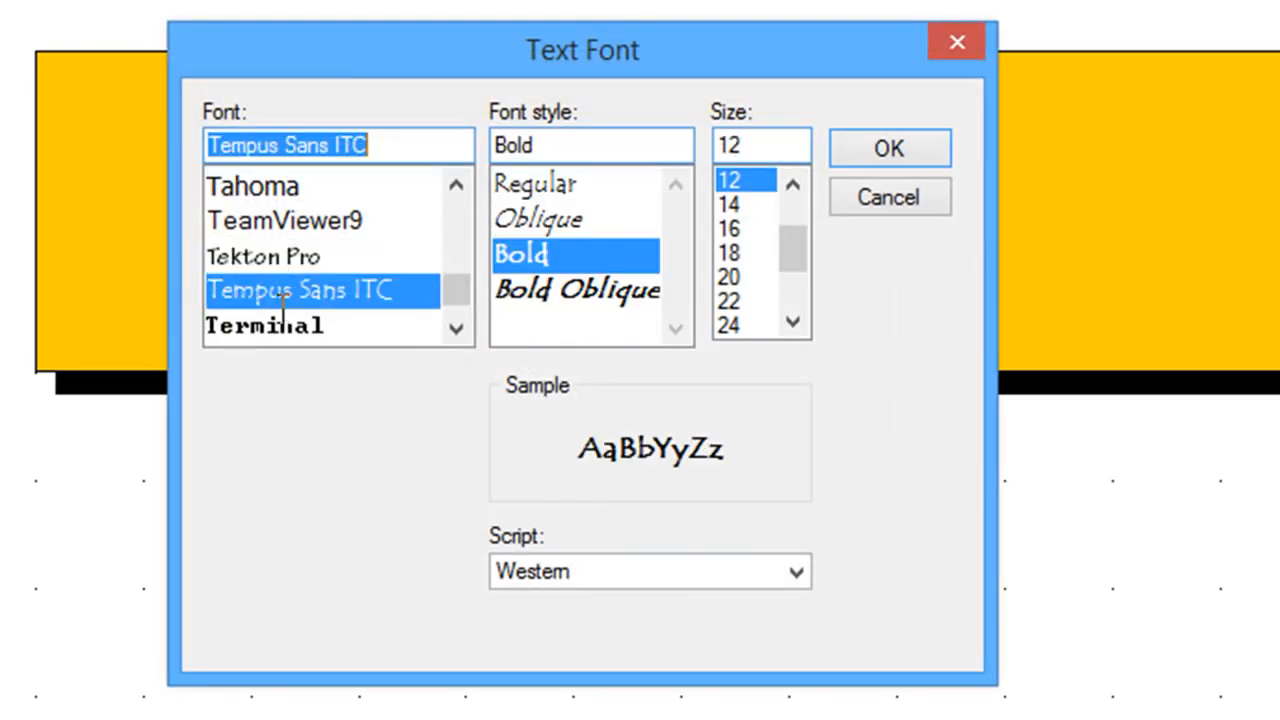
{"action": "left_click", "coordinate": [282, 322]}
{"action": "left_click", "coordinate": [298, 218]}
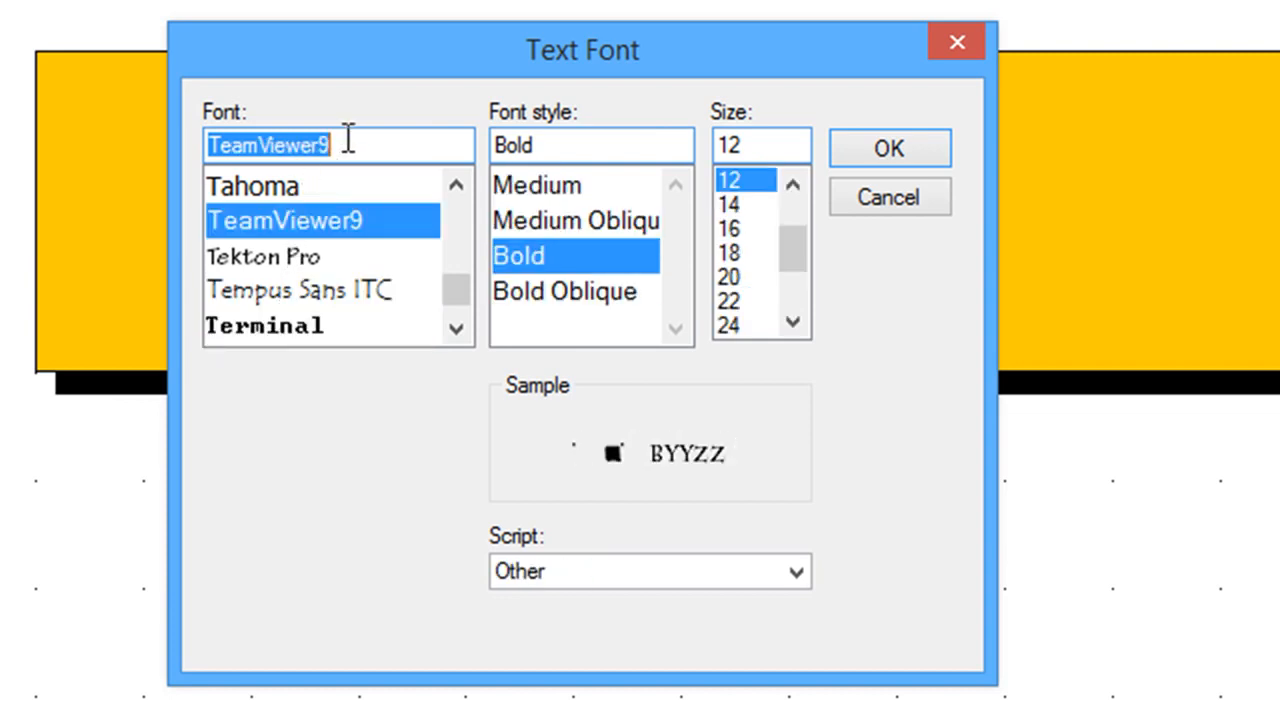
Step: Set the text font to Razer Header Regular in Oblique style and place the text in the upper part of the gold box
{"action": "type", "text": "ra"}
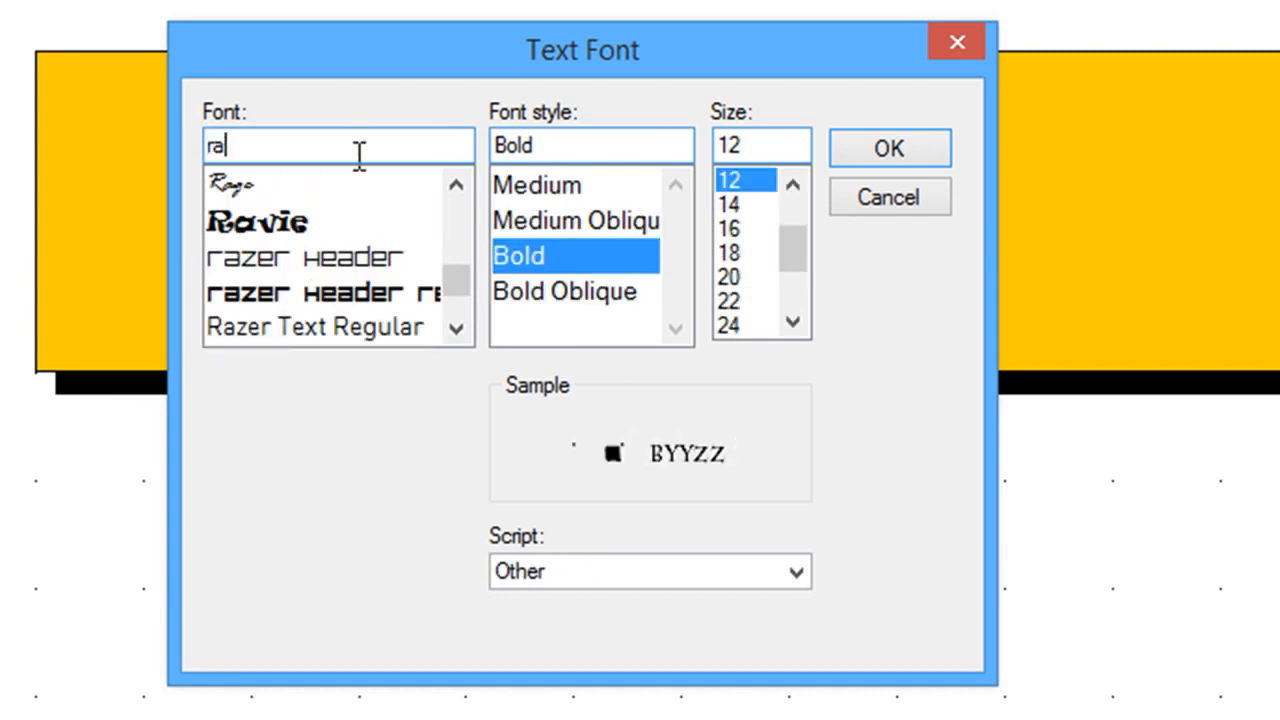
{"action": "type", "text": "zer"}
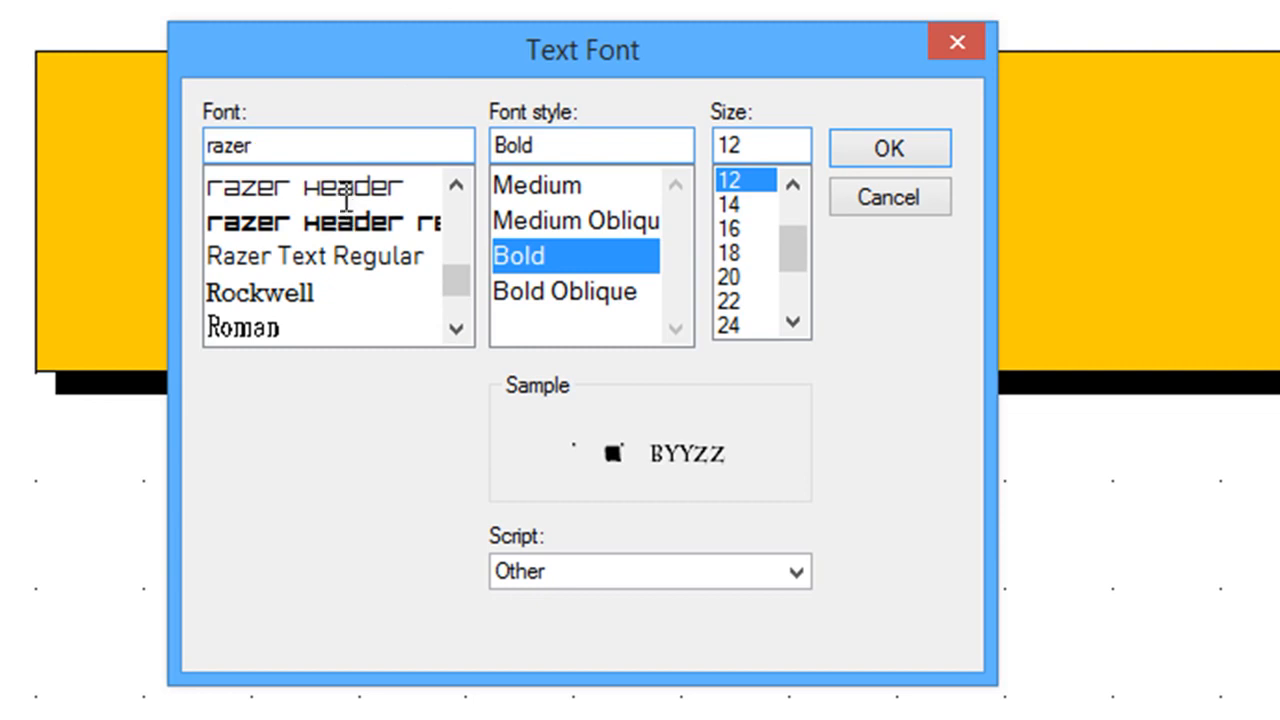
{"action": "left_click", "coordinate": [313, 218]}
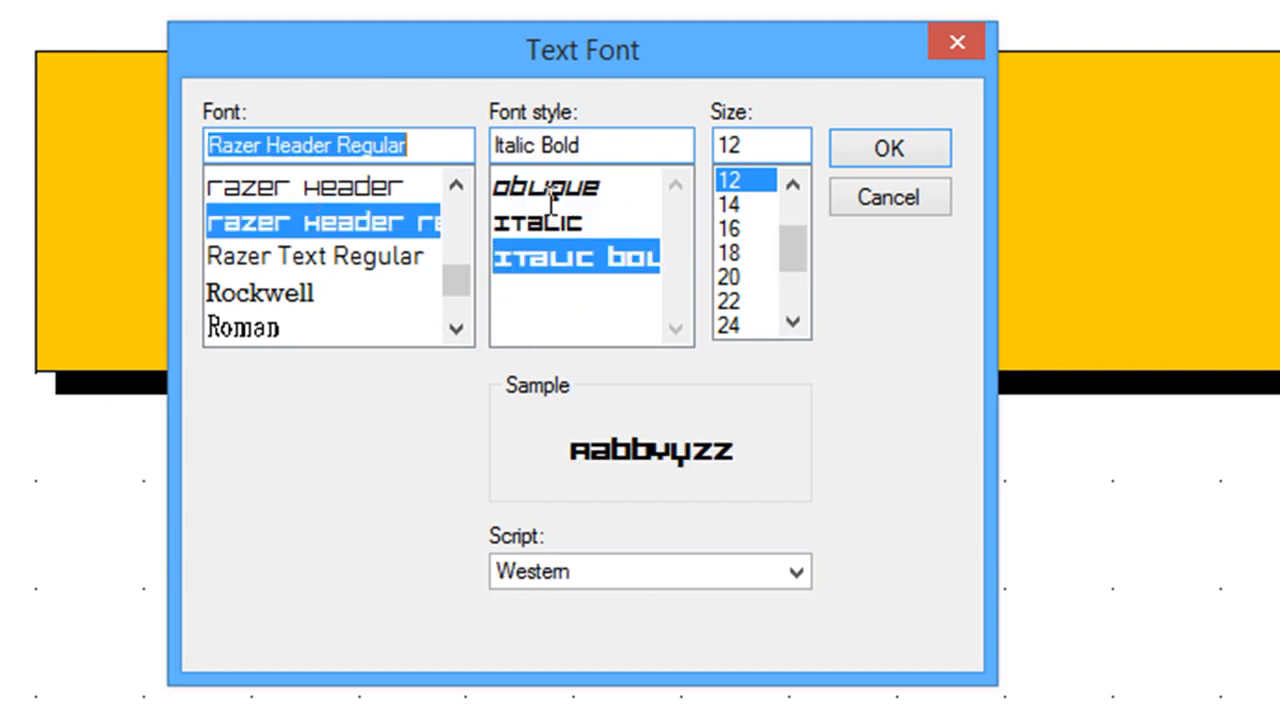
{"action": "left_click", "coordinate": [550, 195]}
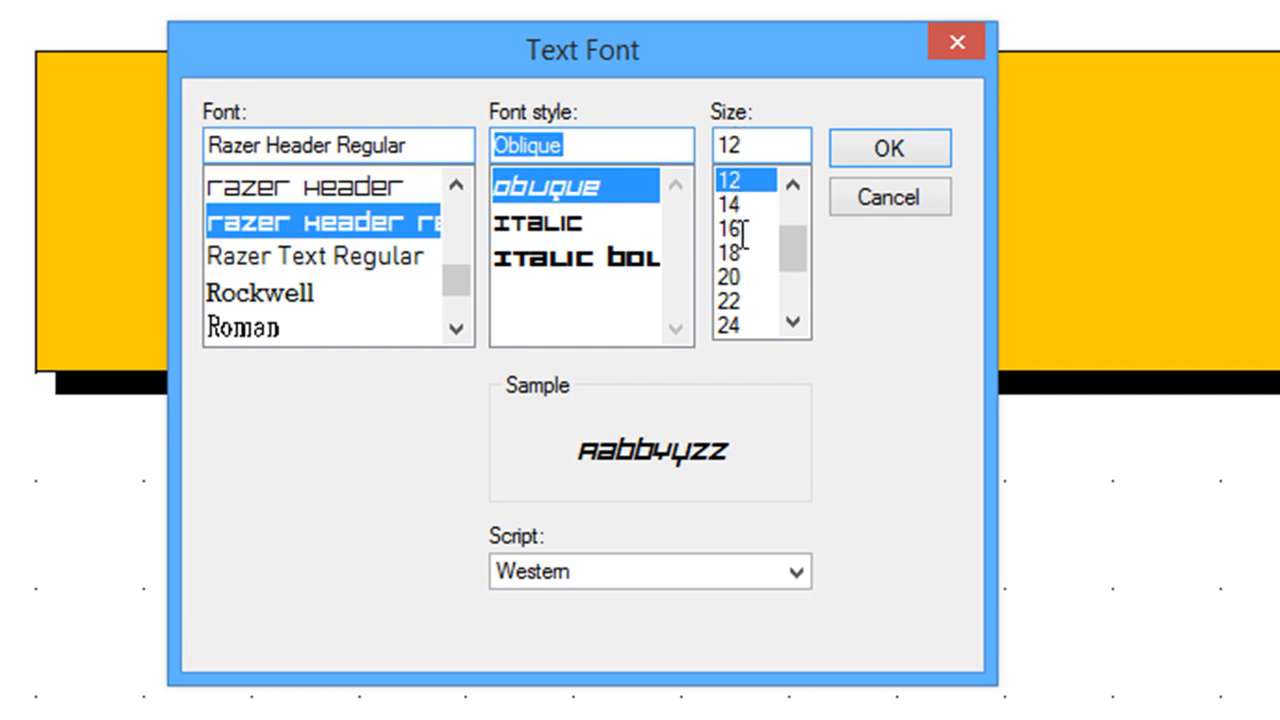
{"action": "left_click", "coordinate": [880, 149]}
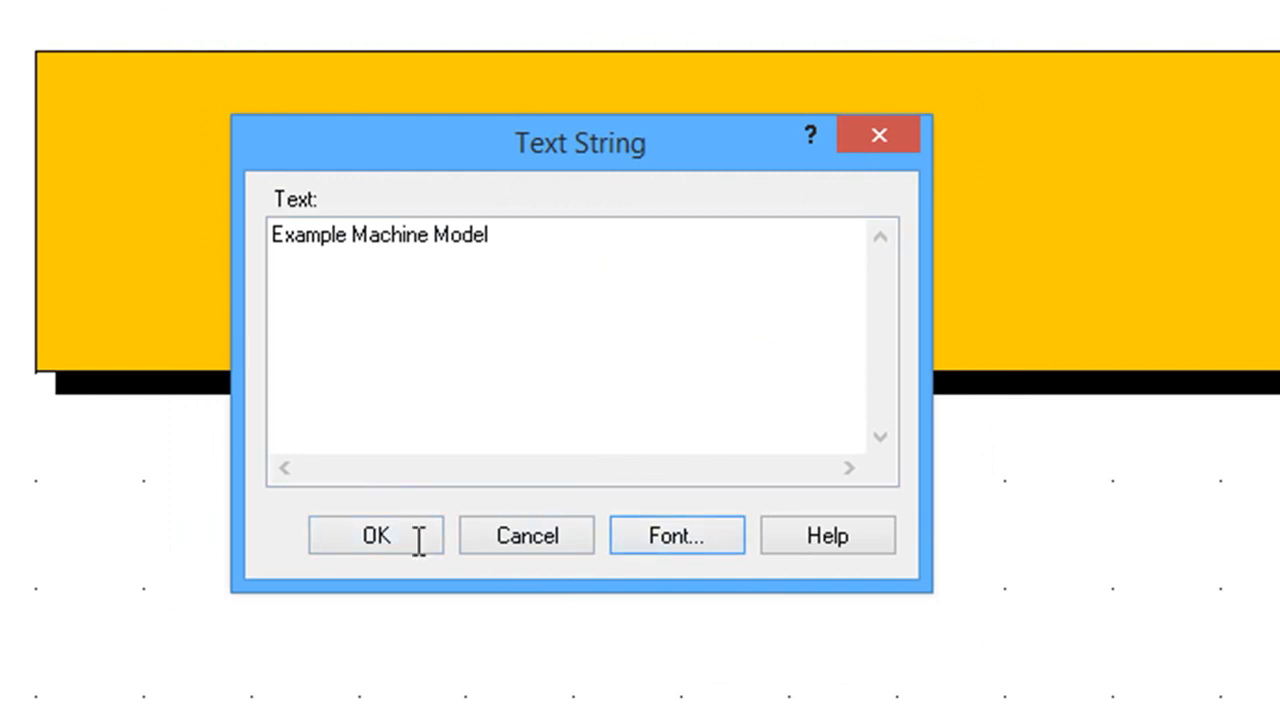
{"action": "left_click", "coordinate": [381, 536]}
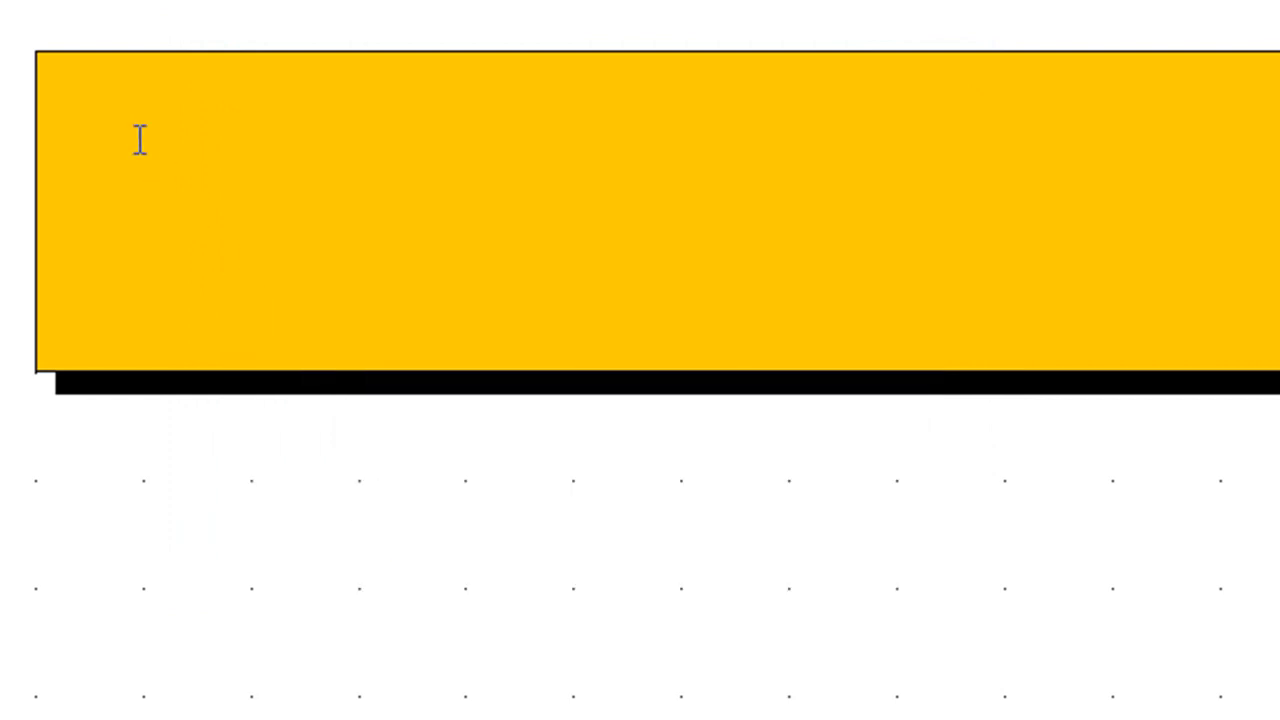
{"action": "left_click", "coordinate": [82, 93]}
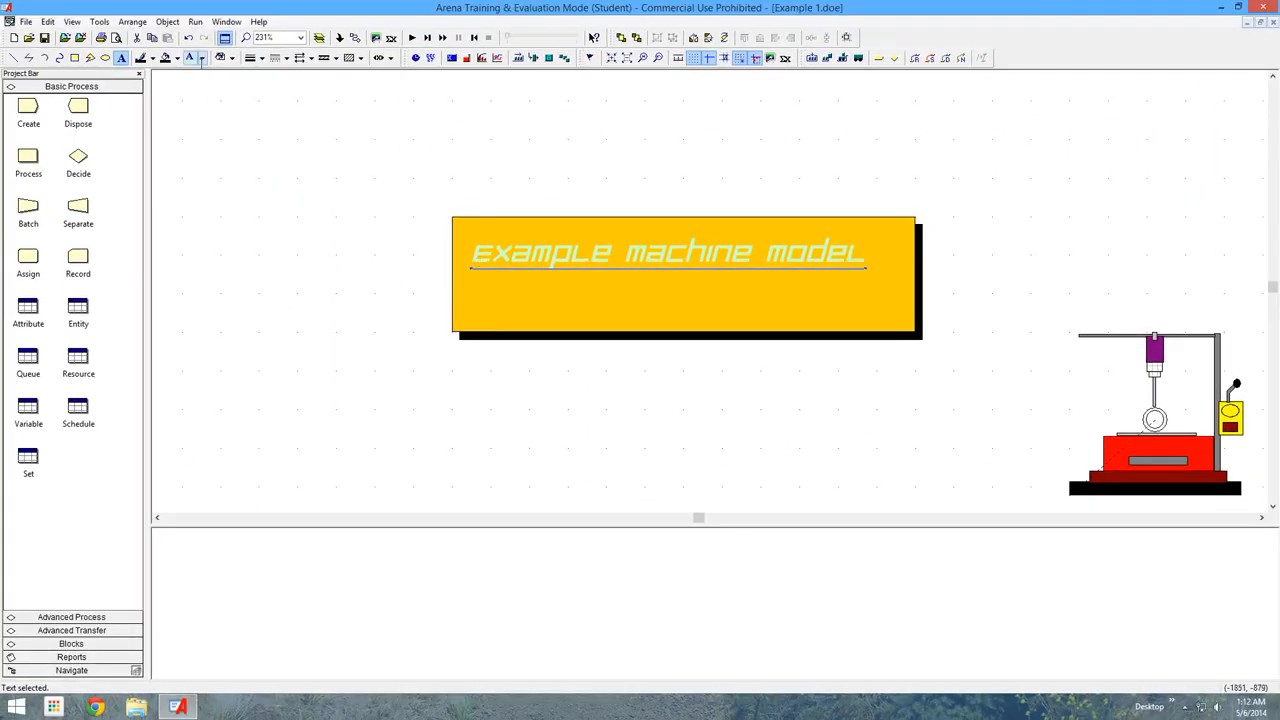
Step: Change the colour of the banner text "Example Machine Model" to brown and deselect it
{"action": "left_click", "coordinate": [201, 58]}
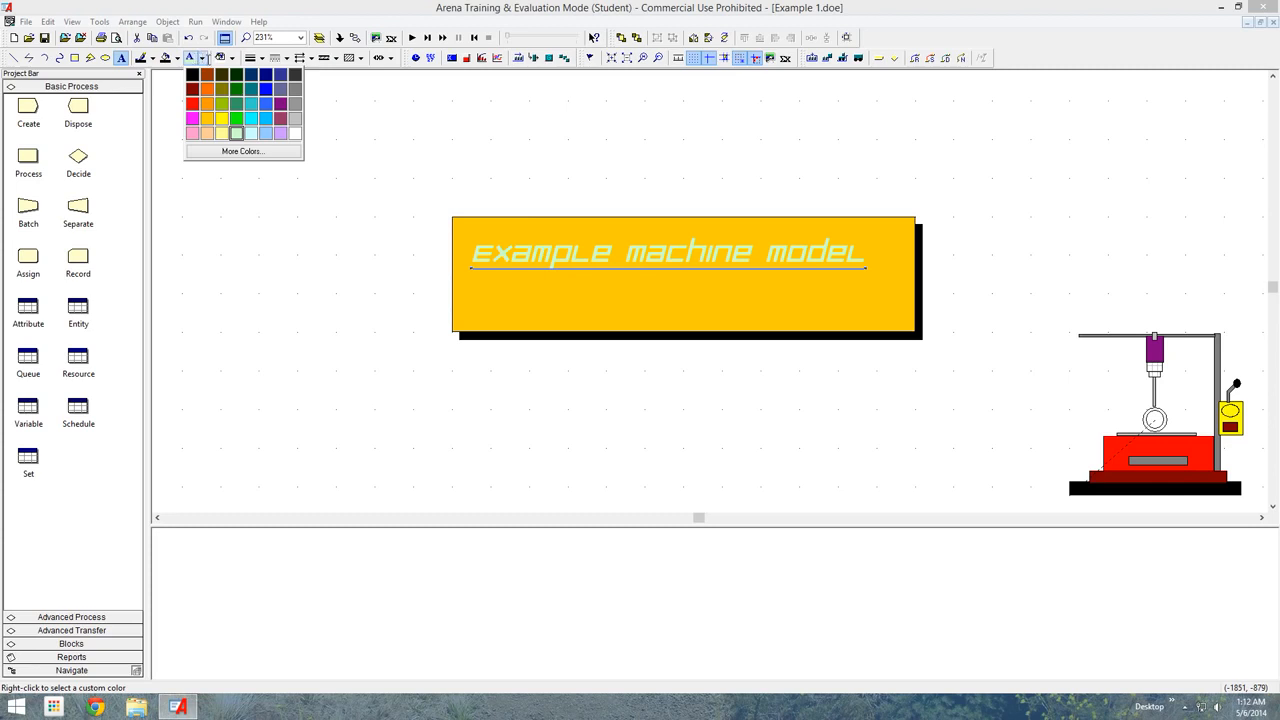
{"action": "left_click", "coordinate": [202, 58]}
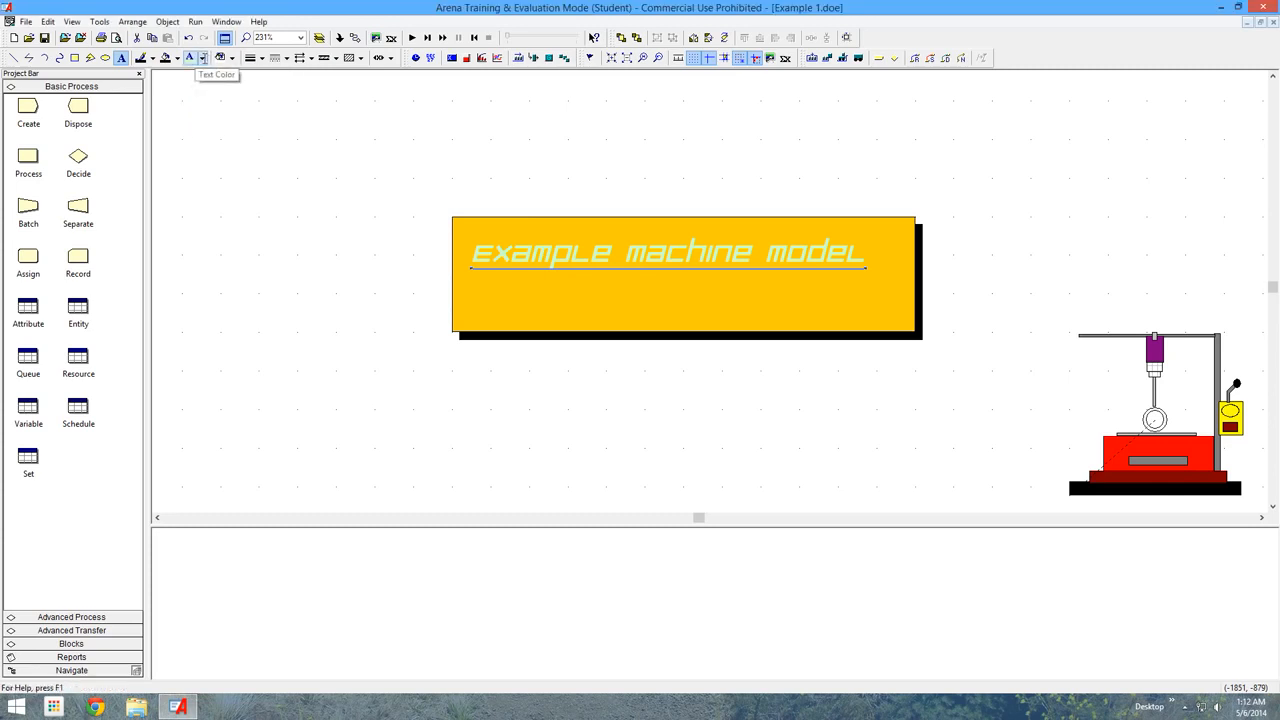
{"action": "left_click", "coordinate": [202, 58]}
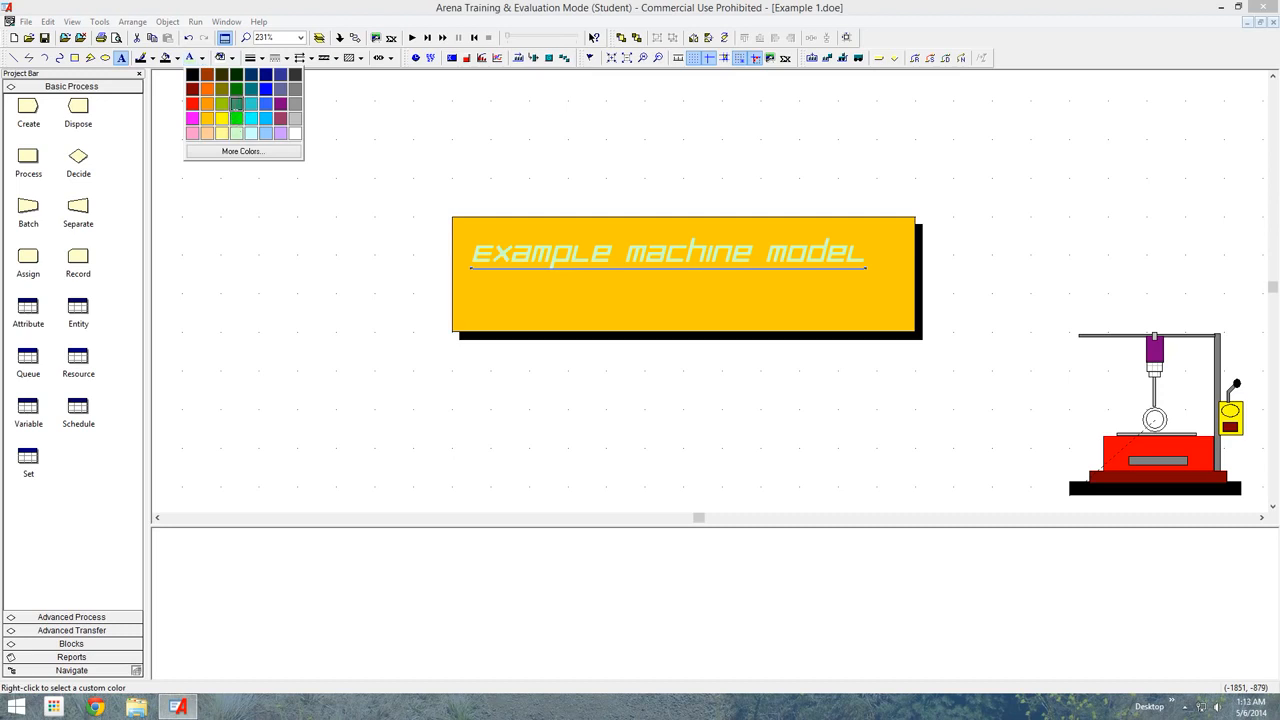
{"action": "left_click", "coordinate": [236, 103]}
{"action": "left_click", "coordinate": [201, 58]}
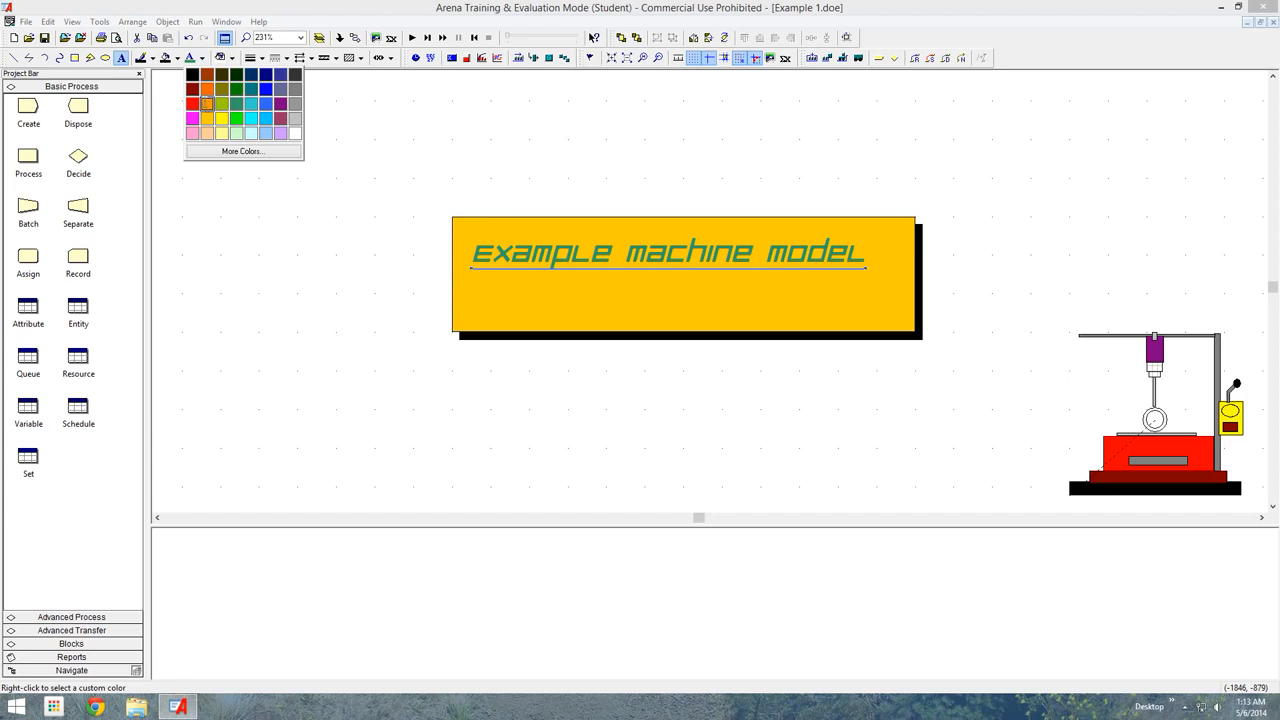
{"action": "left_click", "coordinate": [210, 76]}
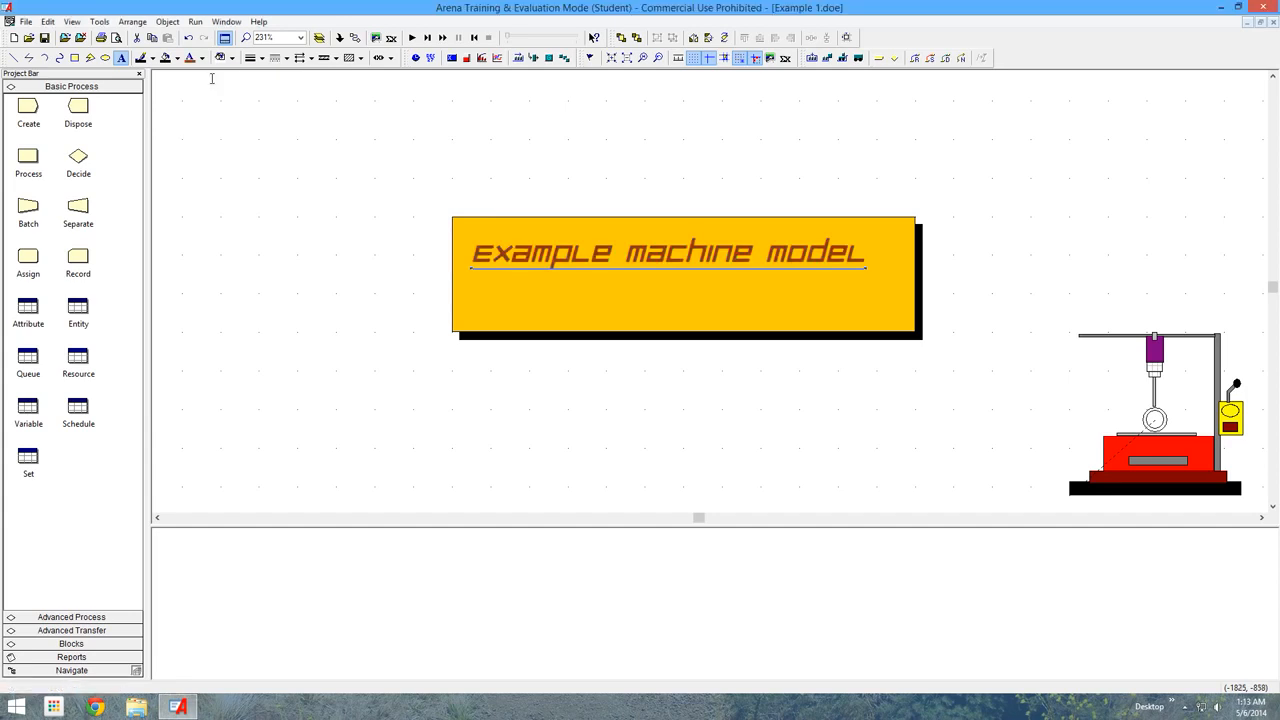
{"action": "left_click", "coordinate": [640, 362]}
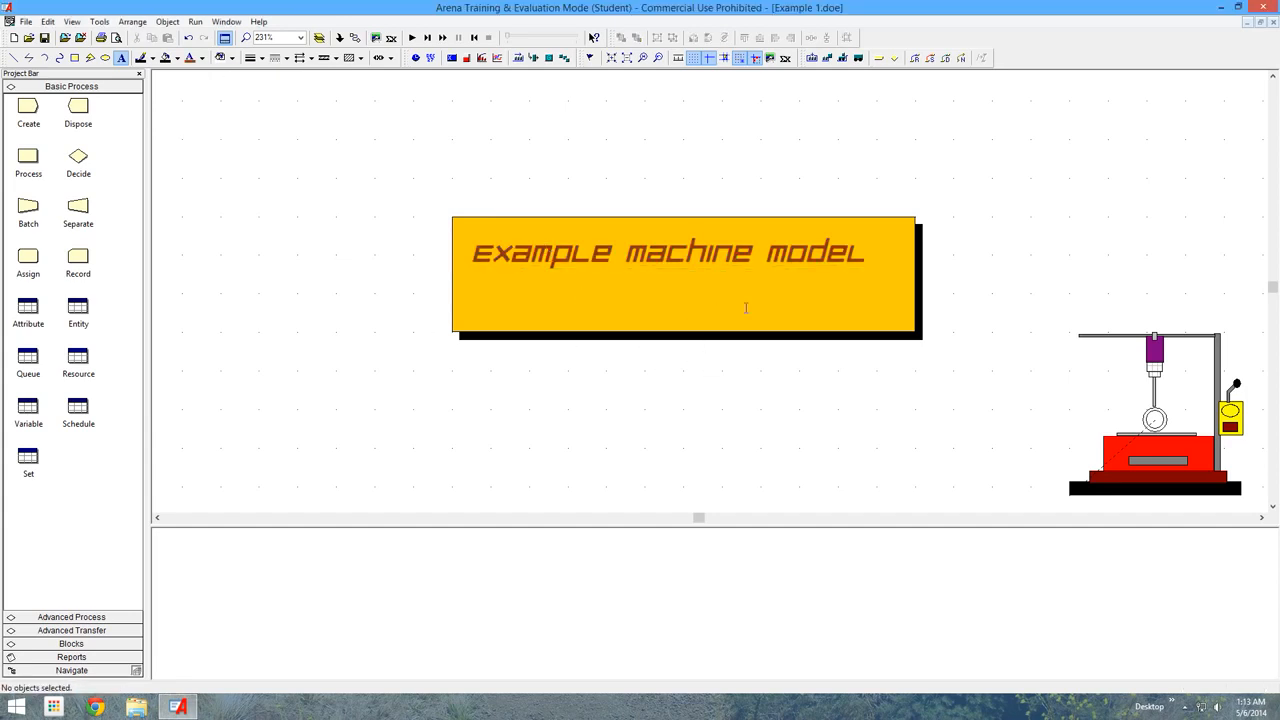
Step: Examine the layout of the banner, drill picture and process flow at several zoom levels and view positions
{"action": "scroll", "coordinate": [764, 392], "scroll_direction": "down", "scroll_amount": 1}
{"action": "scroll", "coordinate": [811, 346], "scroll_direction": "down", "scroll_amount": 2}
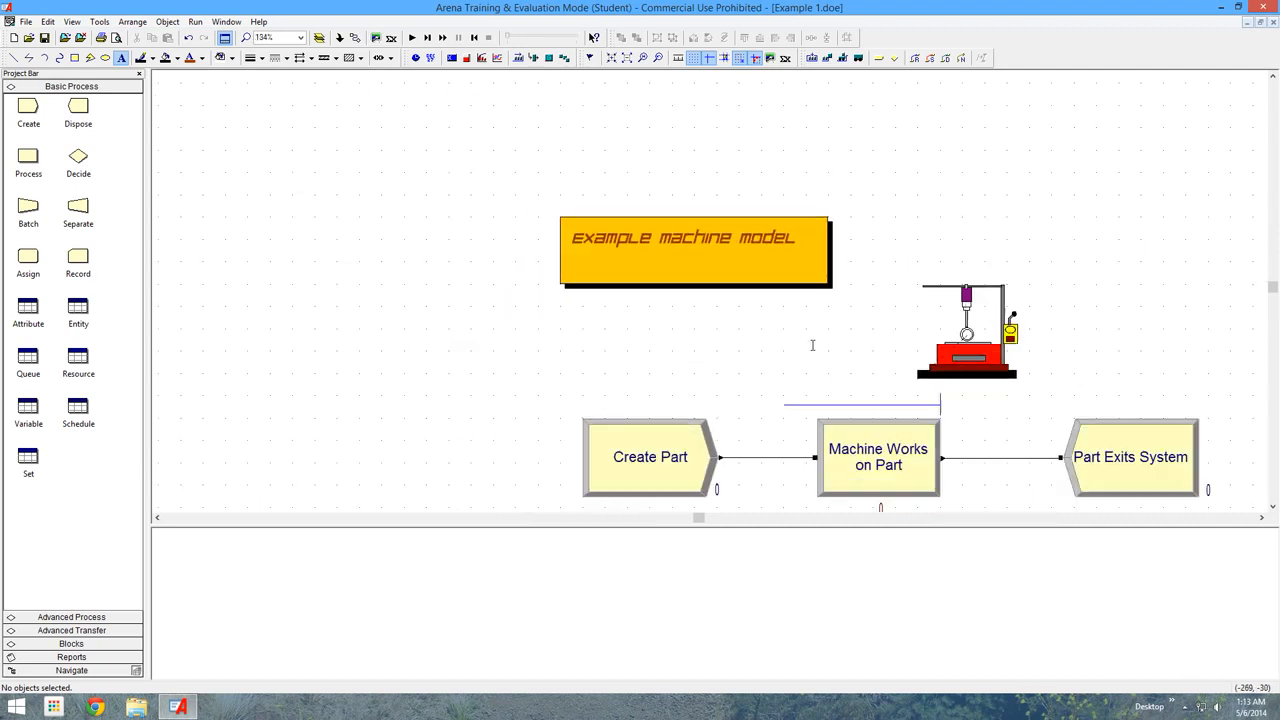
{"action": "scroll", "coordinate": [813, 360], "scroll_direction": "down", "scroll_amount": 1}
{"action": "scroll", "coordinate": [768, 364], "scroll_direction": "right", "scroll_amount": 2}
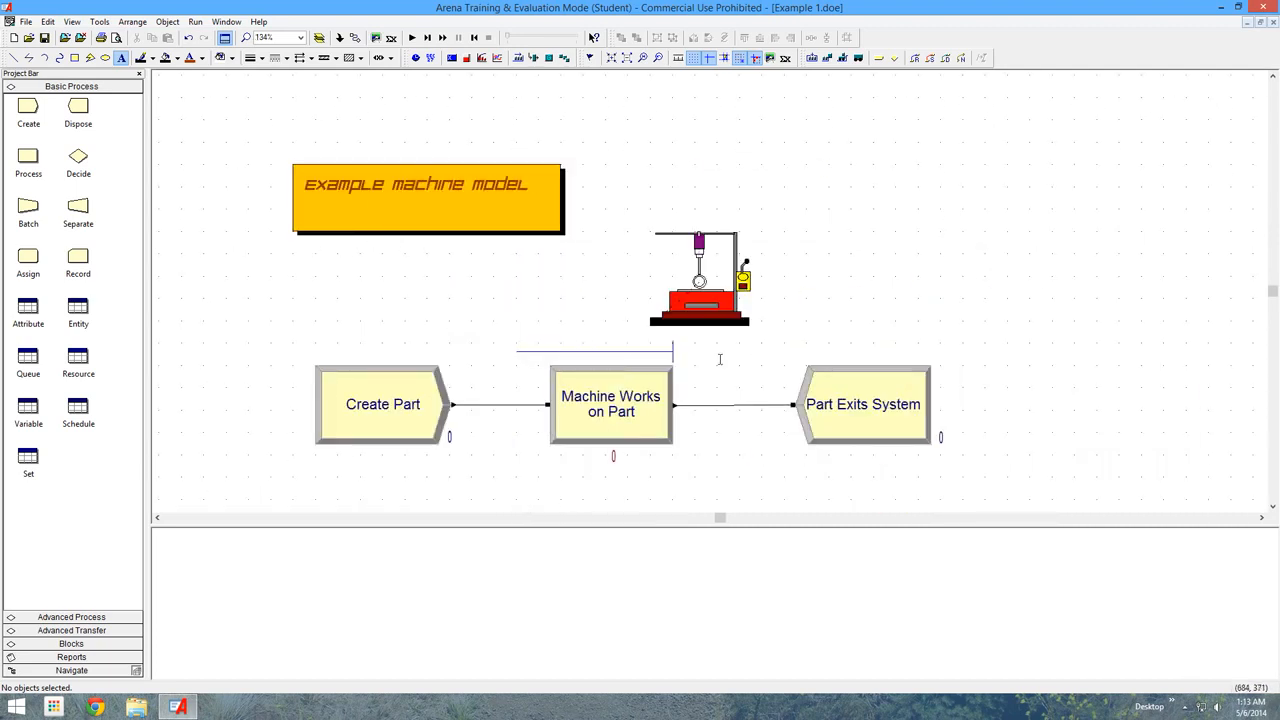
{"action": "mouse_move", "coordinate": [592, 146]}
{"action": "left_mouse_down"}
{"action": "mouse_move", "coordinate": [414, 250]}
{"action": "mouse_move", "coordinate": [268, 263]}
{"action": "mouse_move", "coordinate": [574, 186]}
{"action": "mouse_move", "coordinate": [585, 166]}
{"action": "left_mouse_up"}
{"action": "key", "text": "minus"}
{"action": "key", "text": "minus"}
{"action": "key", "text": "minus"}
{"action": "key", "text": "minus"}
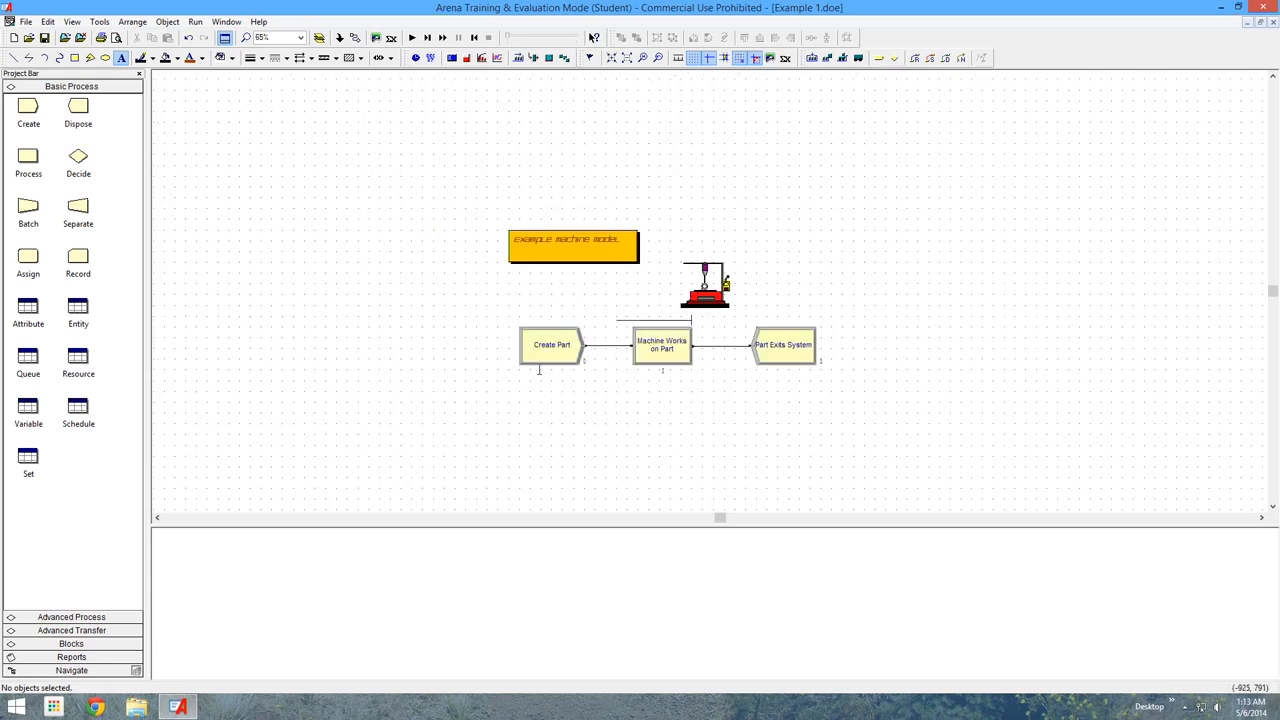
{"action": "key", "text": "plus"}
{"action": "key", "text": "plus"}
{"action": "key", "text": "plus"}
{"action": "key", "text": "plus"}
{"action": "key", "text": "plus"}
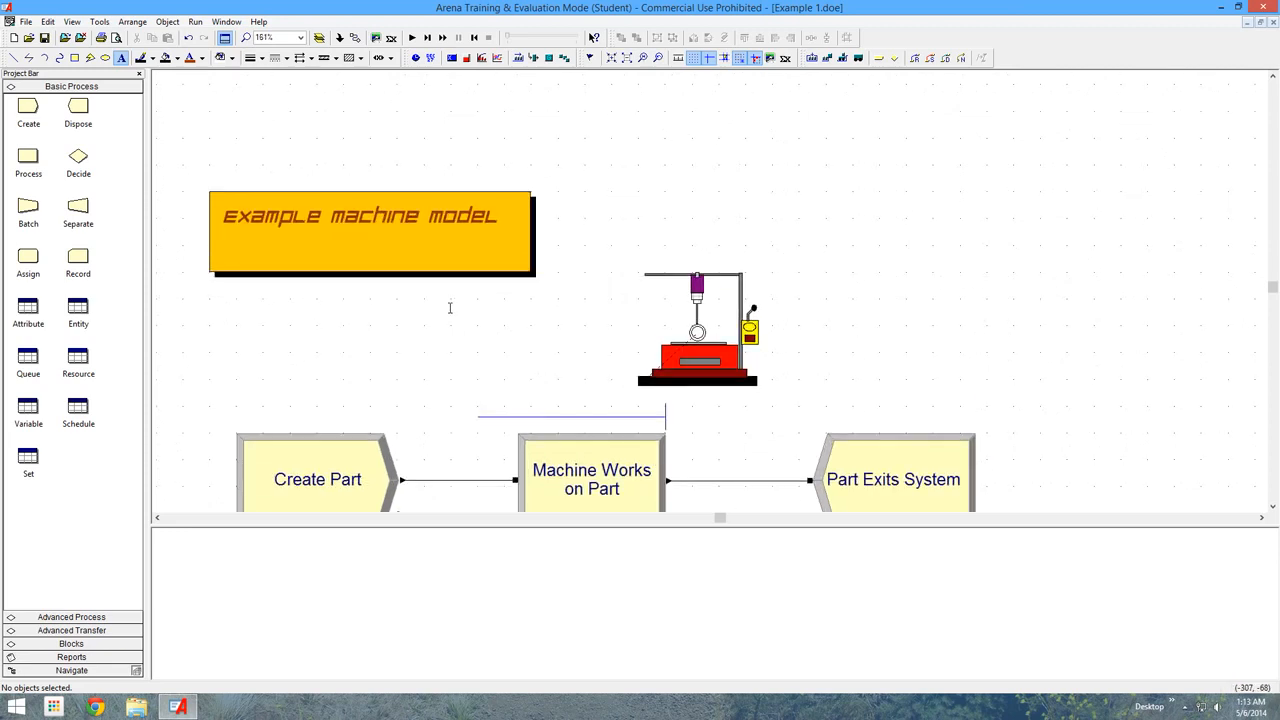
{"action": "key", "text": "Right"}
{"action": "key", "text": "Left"}
{"action": "key", "text": "Left"}
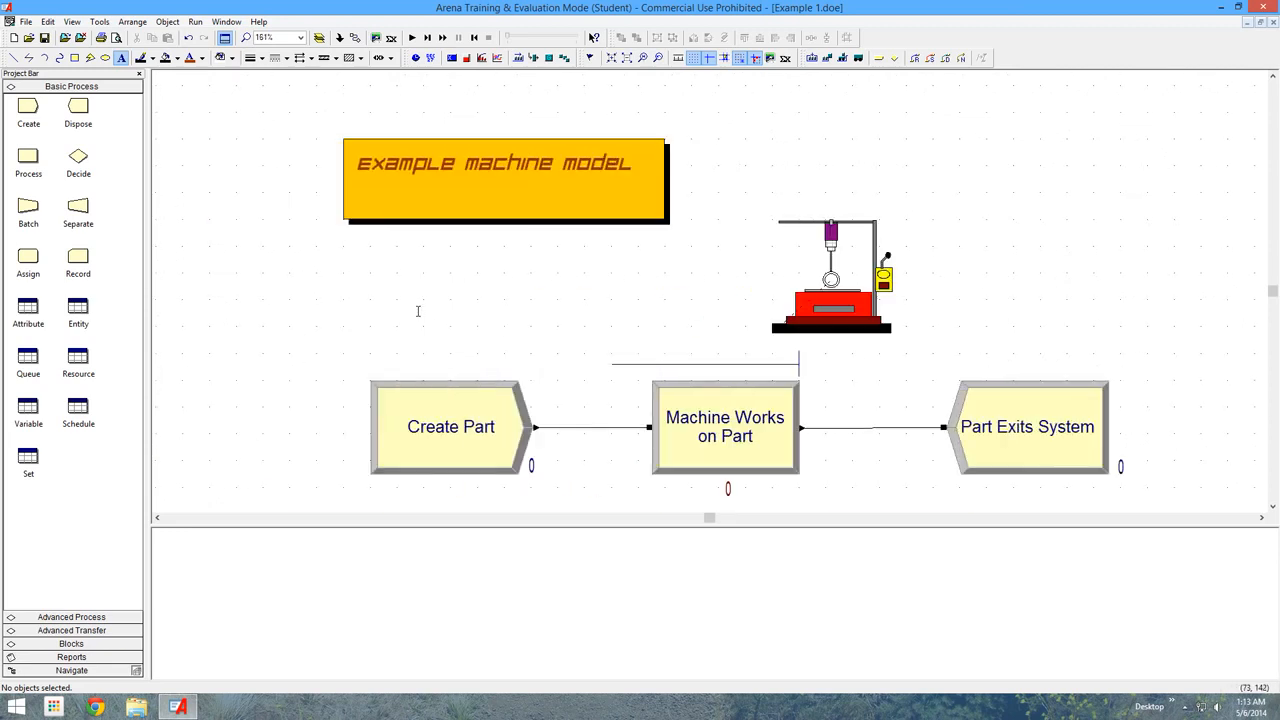
{"action": "key", "text": "minus"}
{"action": "key", "text": "minus"}
{"action": "key", "text": "Down"}
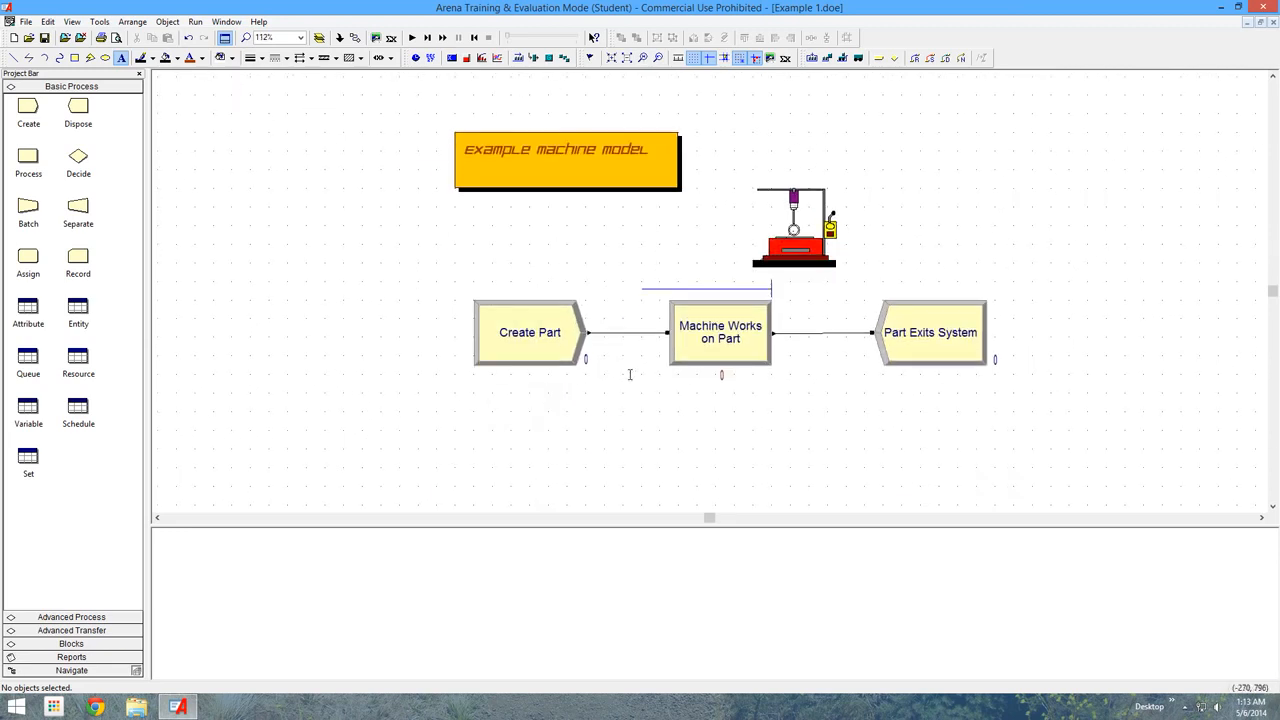
{"action": "key", "text": "Right"}
{"action": "key", "text": "Right"}
{"action": "key", "text": "minus"}
{"action": "key", "text": "minus"}
{"action": "key", "text": "minus"}
{"action": "key", "text": "minus"}
{"action": "key", "text": "minus"}
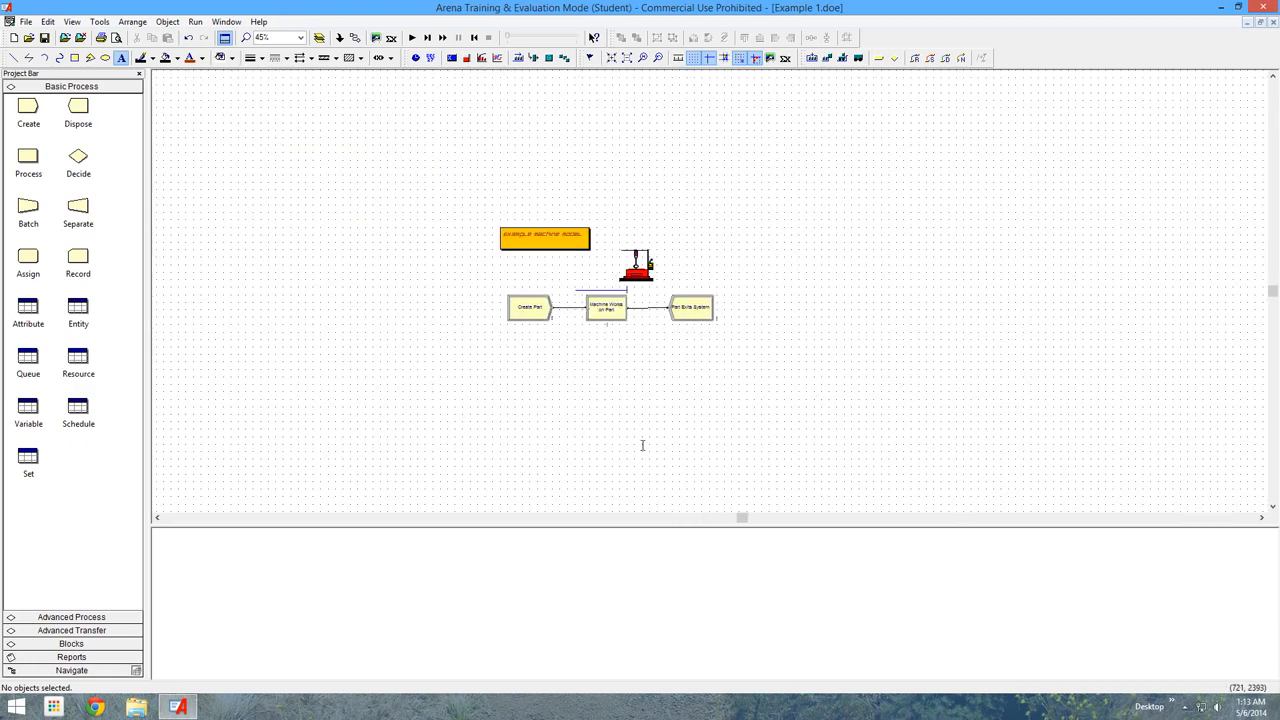
{"action": "key", "text": "plus"}
{"action": "key", "text": "plus"}
{"action": "key", "text": "plus"}
{"action": "key", "text": "plus"}
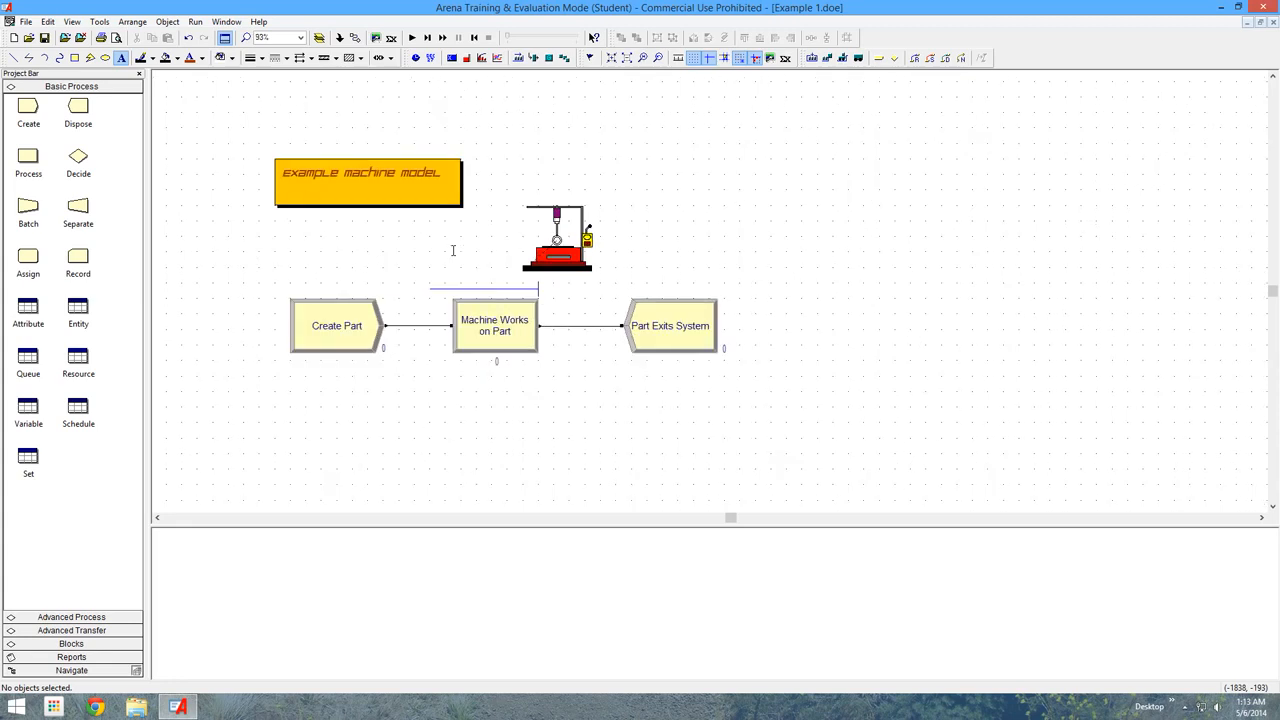
{"action": "key", "text": "Left"}
{"action": "key", "text": "Left"}
{"action": "key", "text": "plus"}
{"action": "key", "text": "plus"}
{"action": "key", "text": "Up"}
{"action": "key", "text": "Up"}
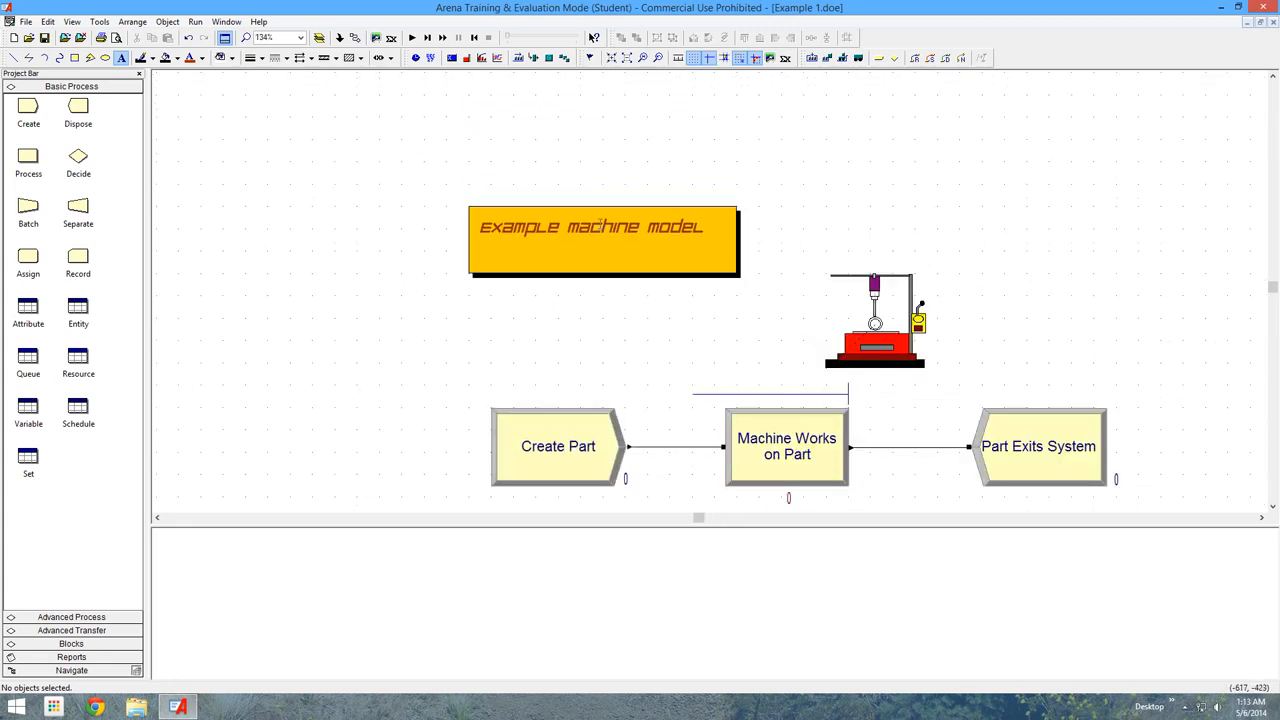
Step: Change the banner's text string to "Machine Area"
{"action": "double_click", "coordinate": [575, 234]}
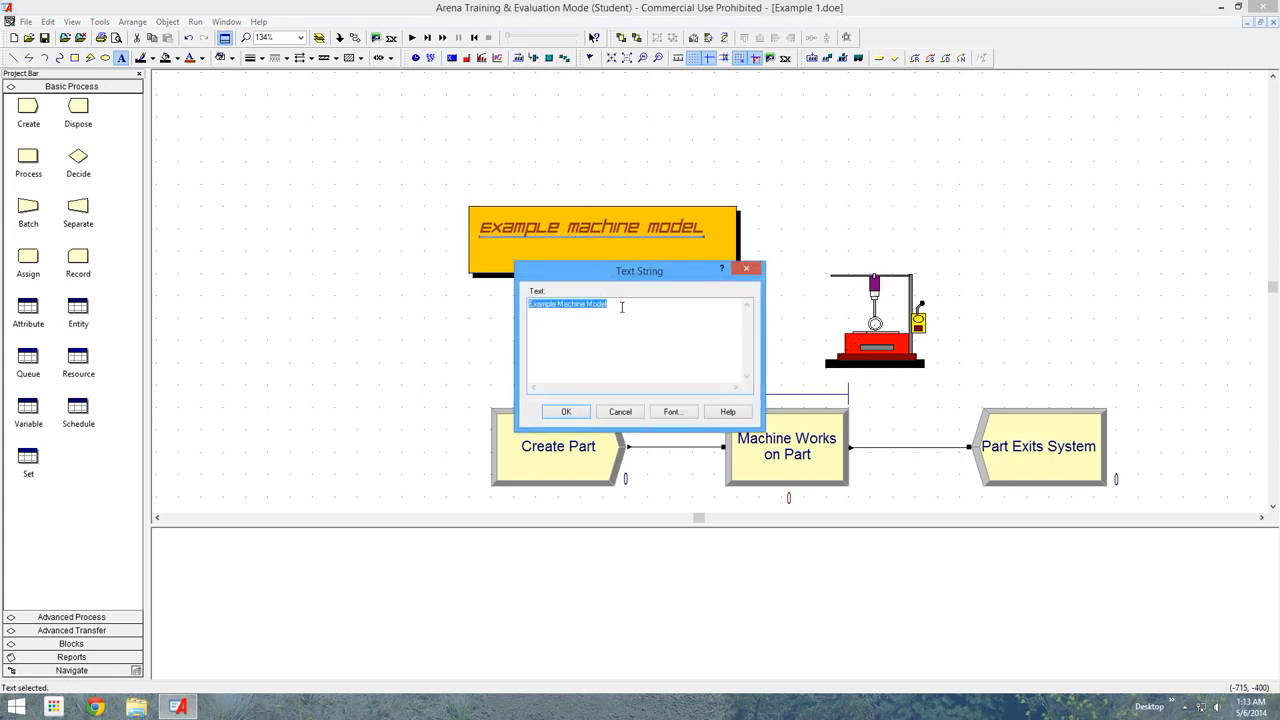
{"action": "type", "text": "Machine Area"}
{"action": "left_click", "coordinate": [567, 412]}
{"action": "left_click", "coordinate": [549, 340]}
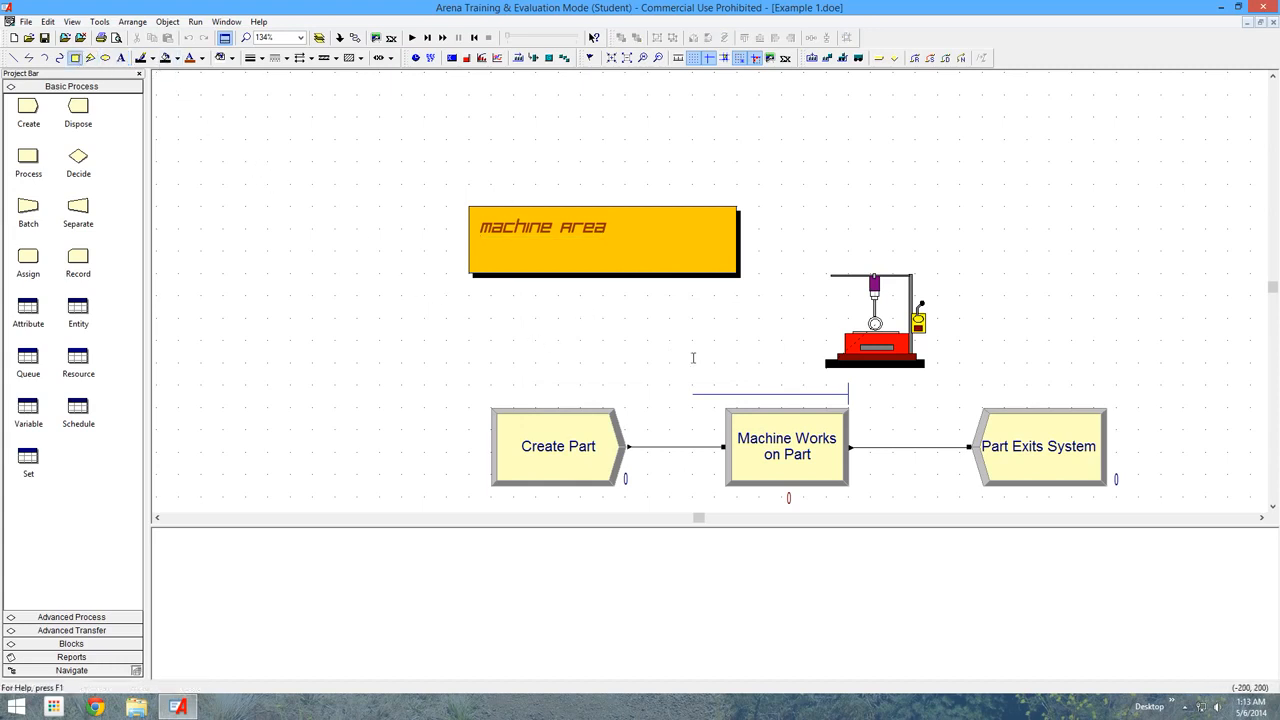
Step: Draw a box enclosing the banner, the drill picture and all three modules, and send it to the back
{"action": "scroll", "coordinate": [734, 347], "scroll_direction": "down", "scroll_amount": 2}
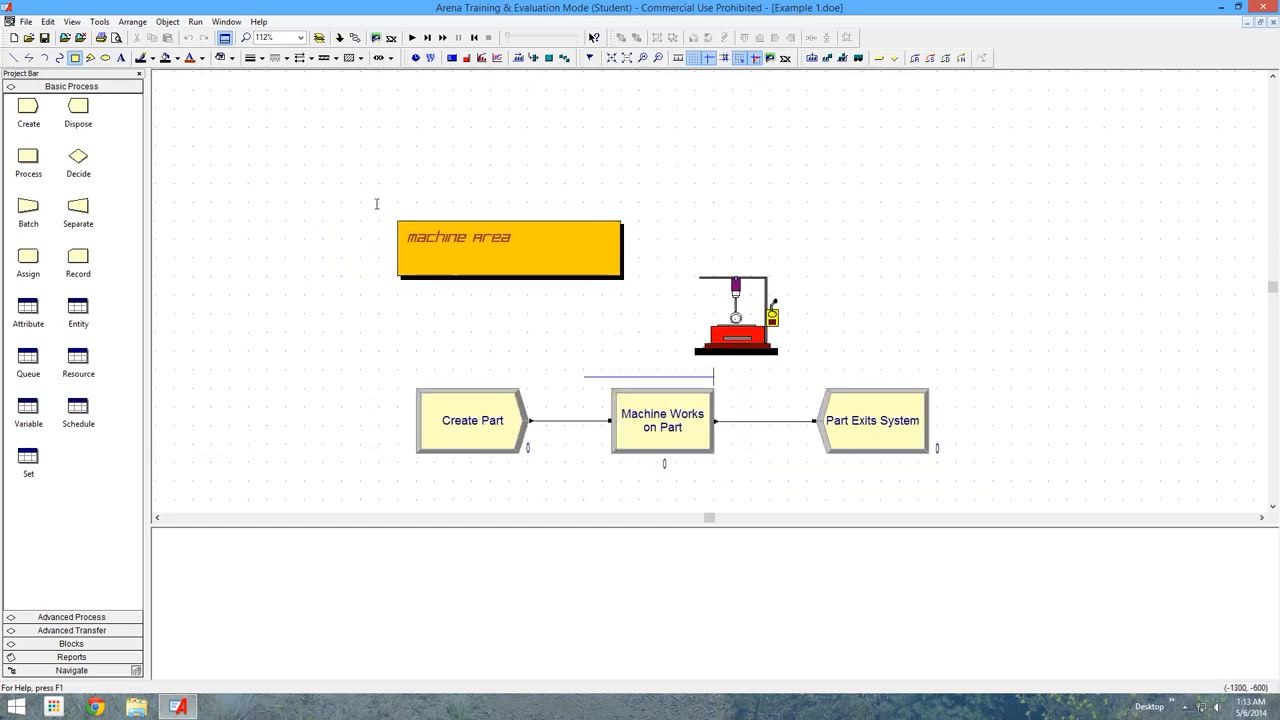
{"action": "mouse_move", "coordinate": [379, 203]}
{"action": "left_mouse_down"}
{"action": "mouse_move", "coordinate": [574, 351]}
{"action": "mouse_move", "coordinate": [722, 434]}
{"action": "mouse_move", "coordinate": [892, 488]}
{"action": "mouse_move", "coordinate": [955, 481]}
{"action": "left_mouse_up"}
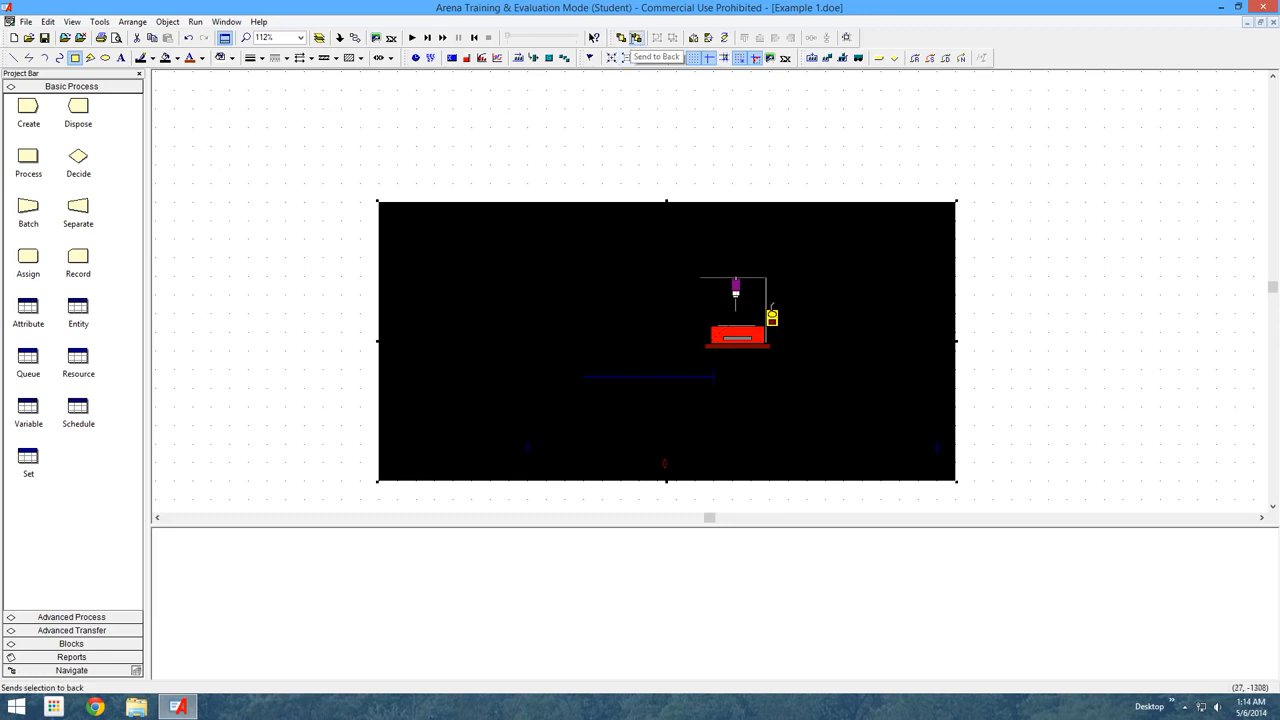
{"action": "left_click", "coordinate": [636, 38]}
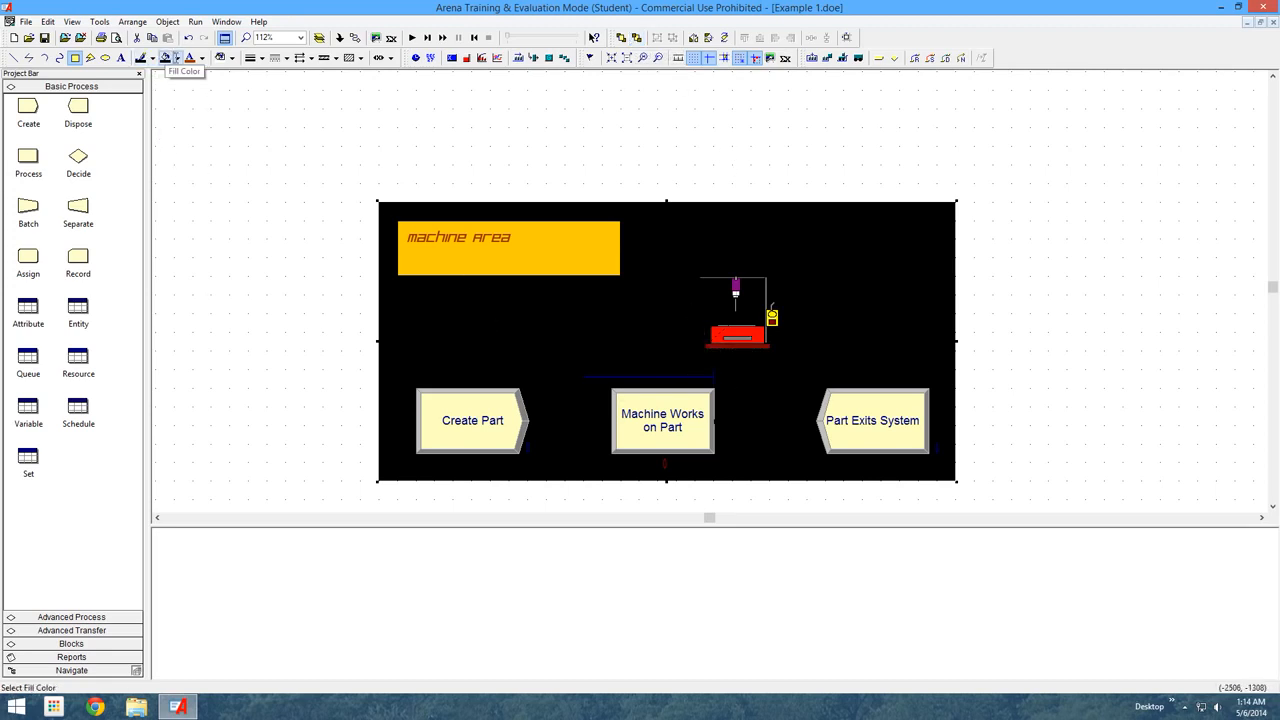
Step: Fill the large background box with light green and deselect it
{"action": "left_click", "coordinate": [176, 58]}
{"action": "left_click", "coordinate": [213, 128]}
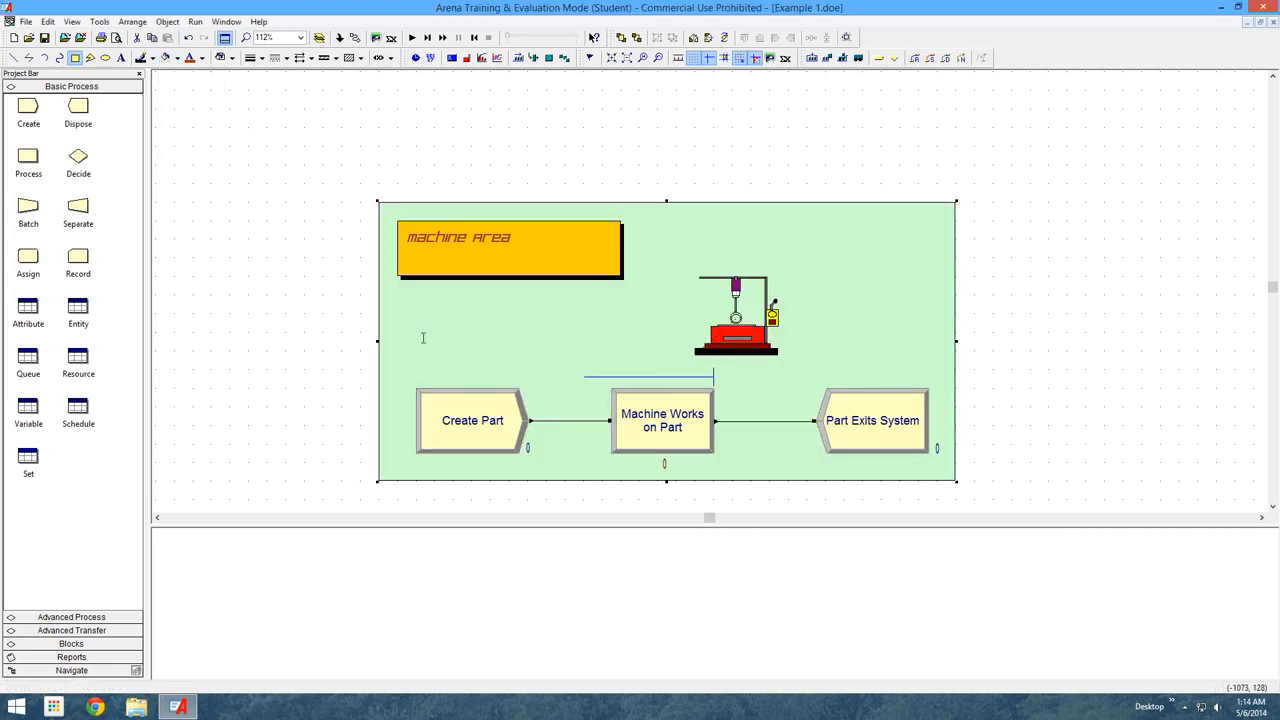
{"action": "left_click", "coordinate": [1081, 403]}
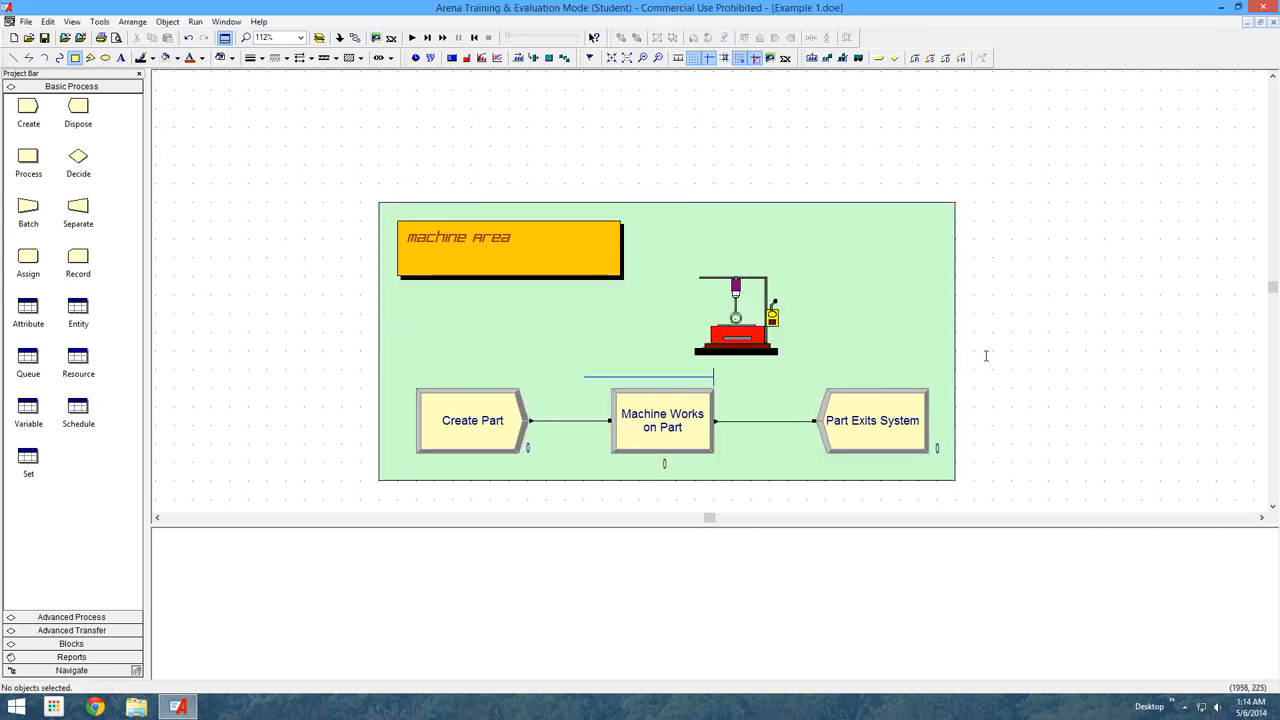
Step: Delete the light green background box behind the model
{"action": "key", "text": "minus"}
{"action": "key", "text": "minus"}
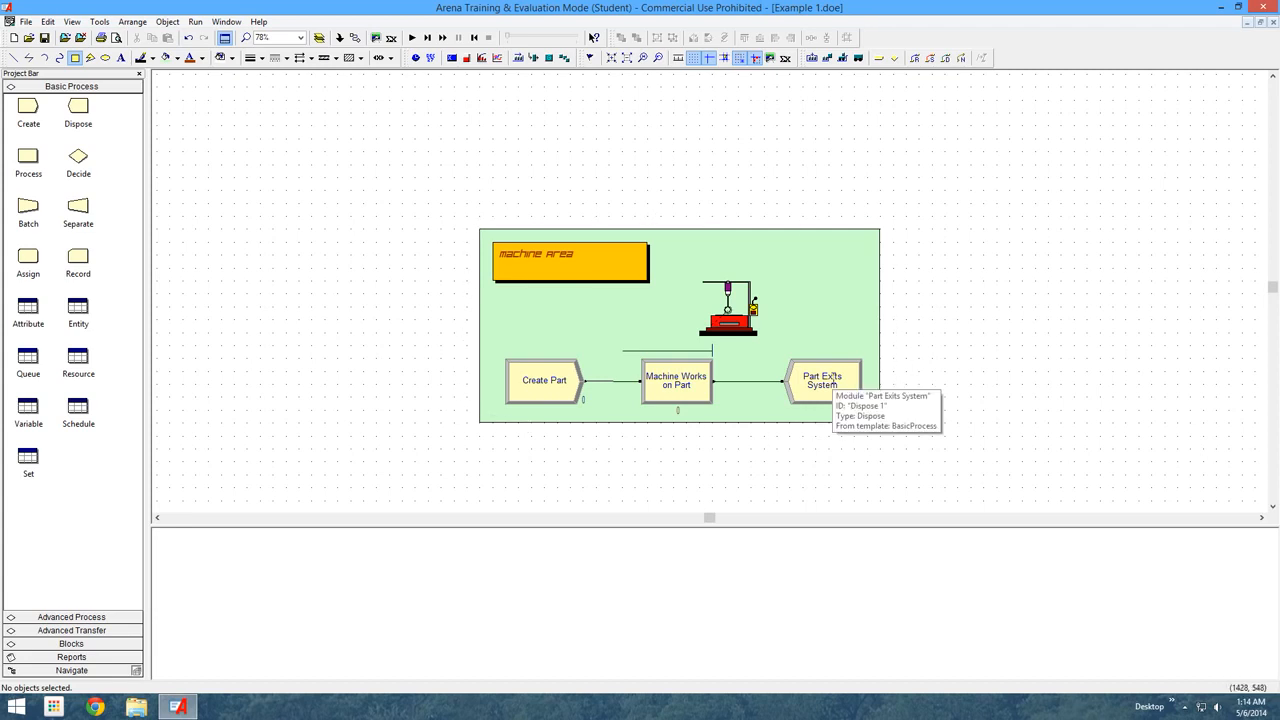
{"action": "key", "text": "plus"}
{"action": "key", "text": "plus"}
{"action": "key", "text": "plus"}
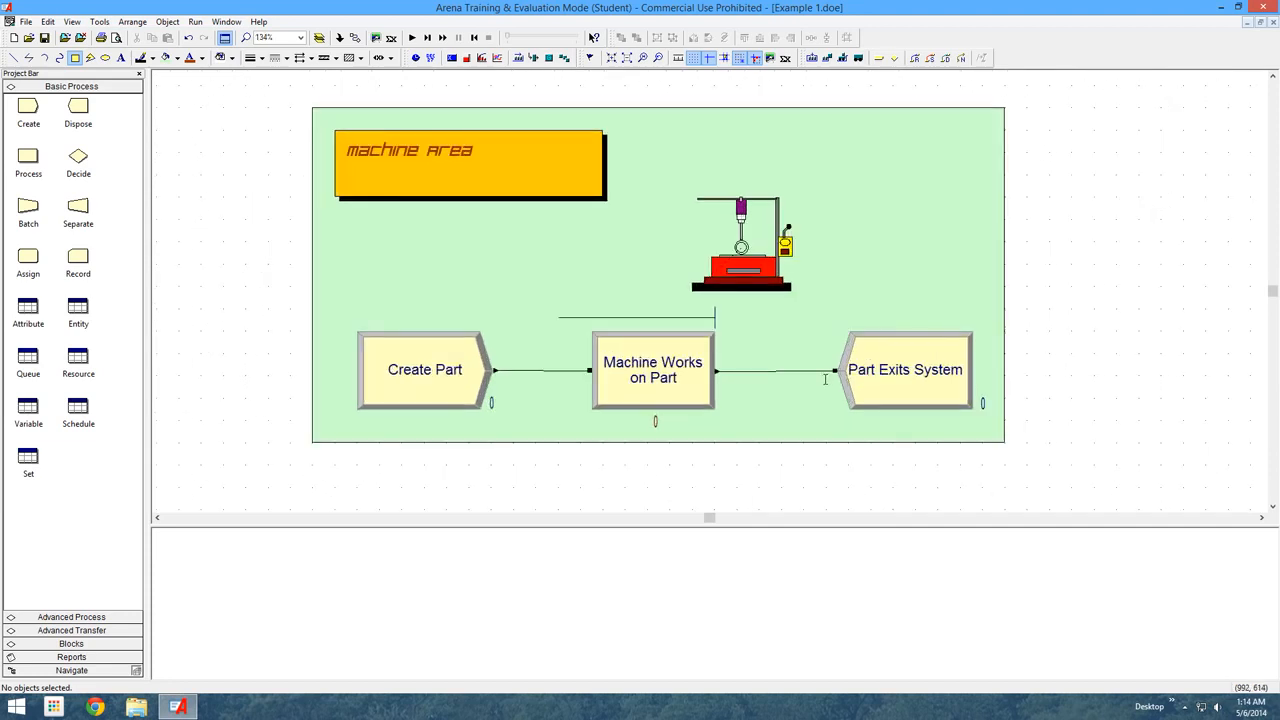
{"action": "left_click", "coordinate": [314, 240]}
{"action": "key", "text": "Delete"}
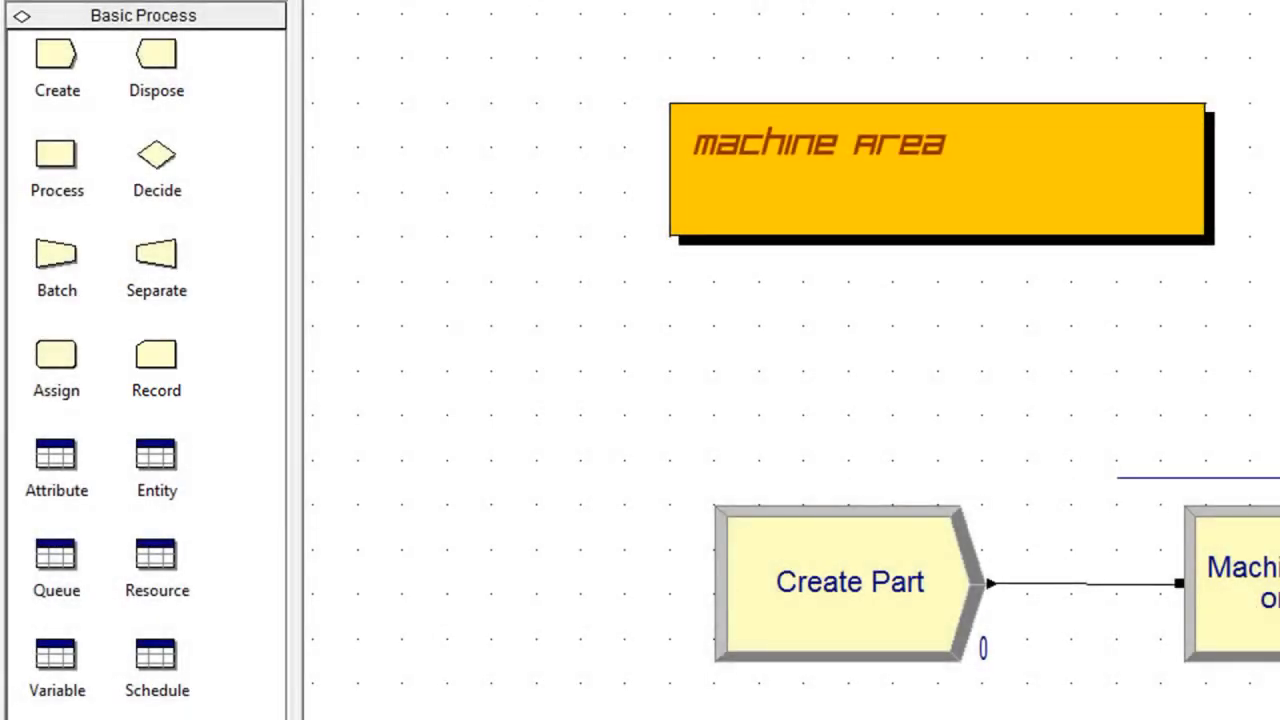
Step: Delete the connection between Machine Works on Part and Part Exits System, and move Part Exits System further right to make room
{"action": "left_click_drag", "start_coordinate": [1111, 371], "coordinate": [874, 309]}
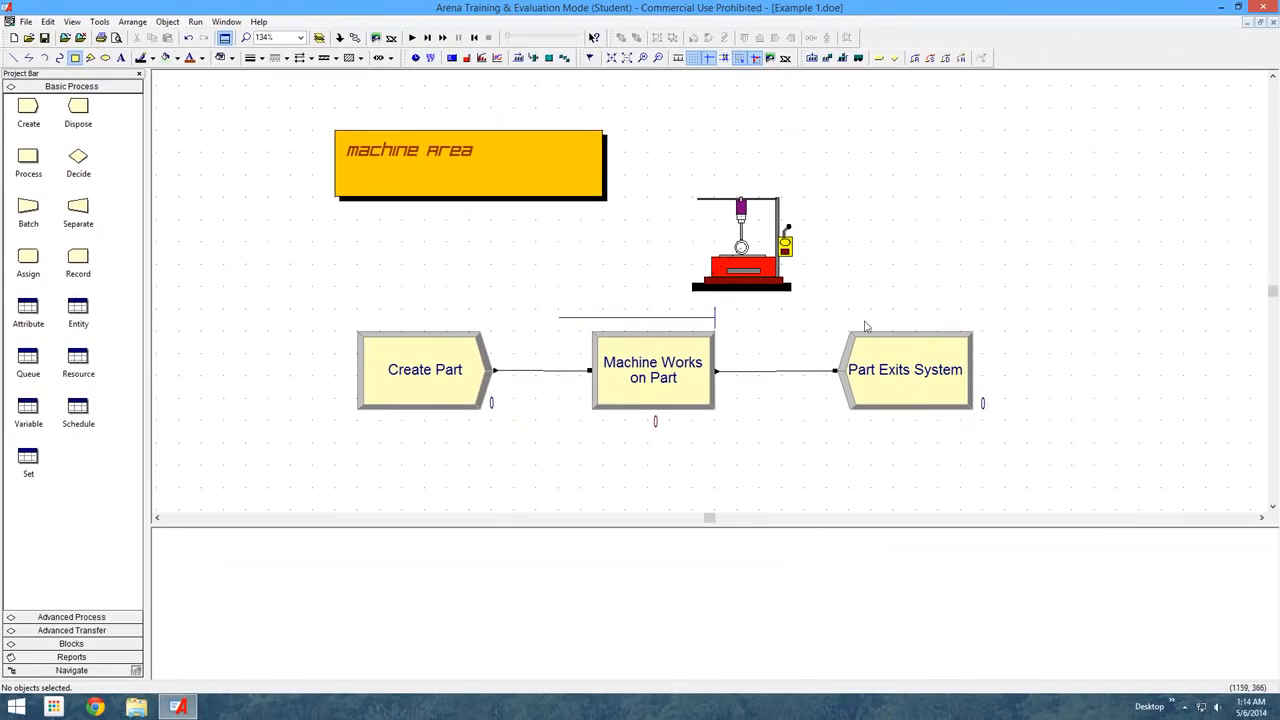
{"action": "left_click", "coordinate": [783, 372]}
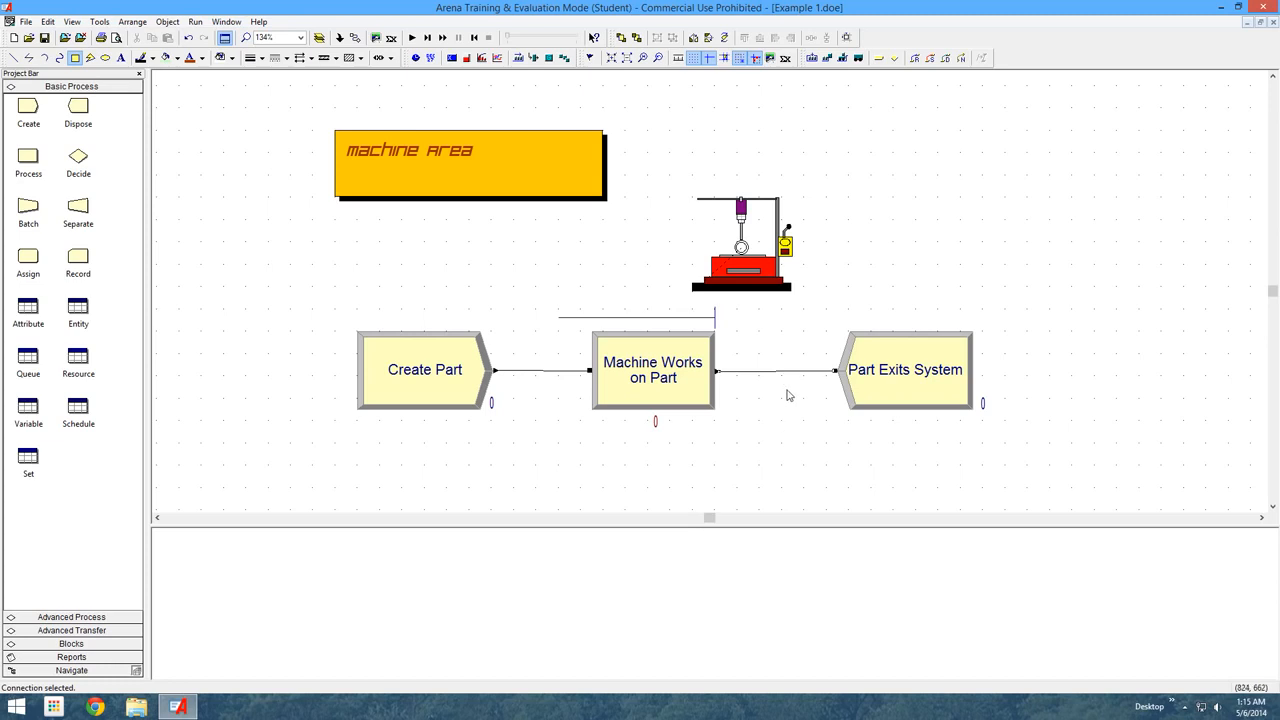
{"action": "key", "text": "Delete"}
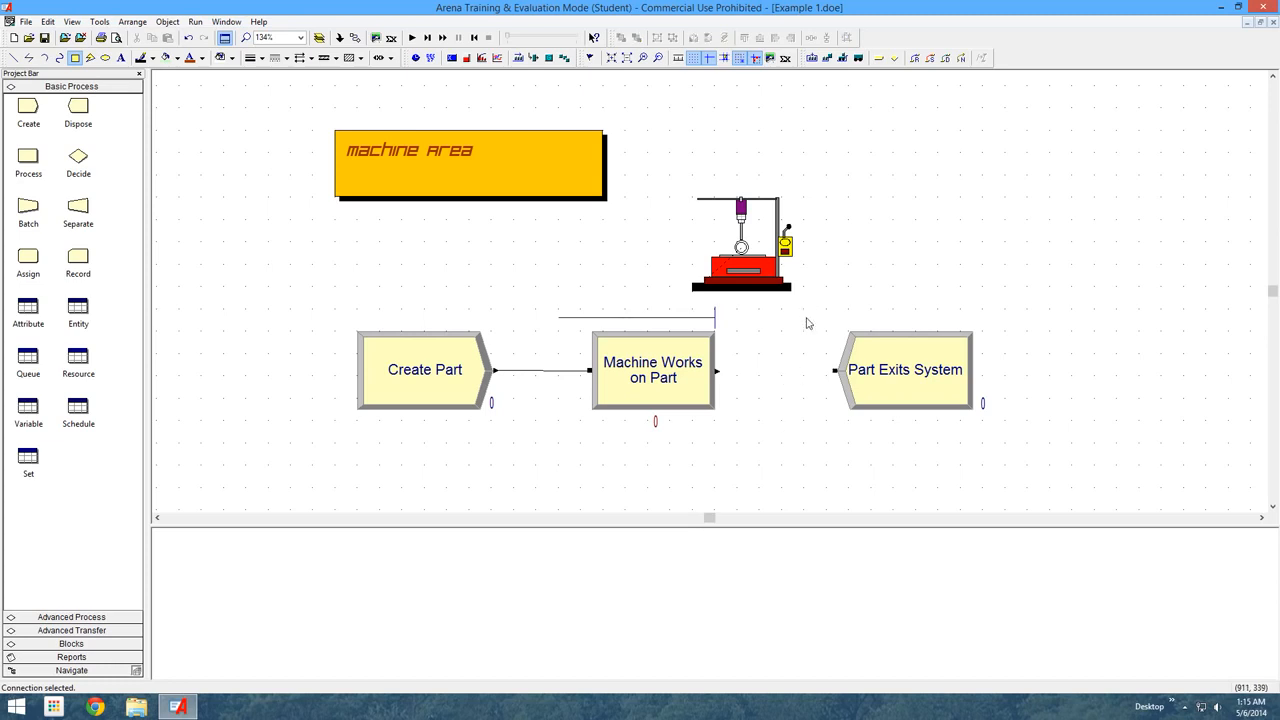
{"action": "left_click_drag", "start_coordinate": [811, 322], "coordinate": [1024, 444]}
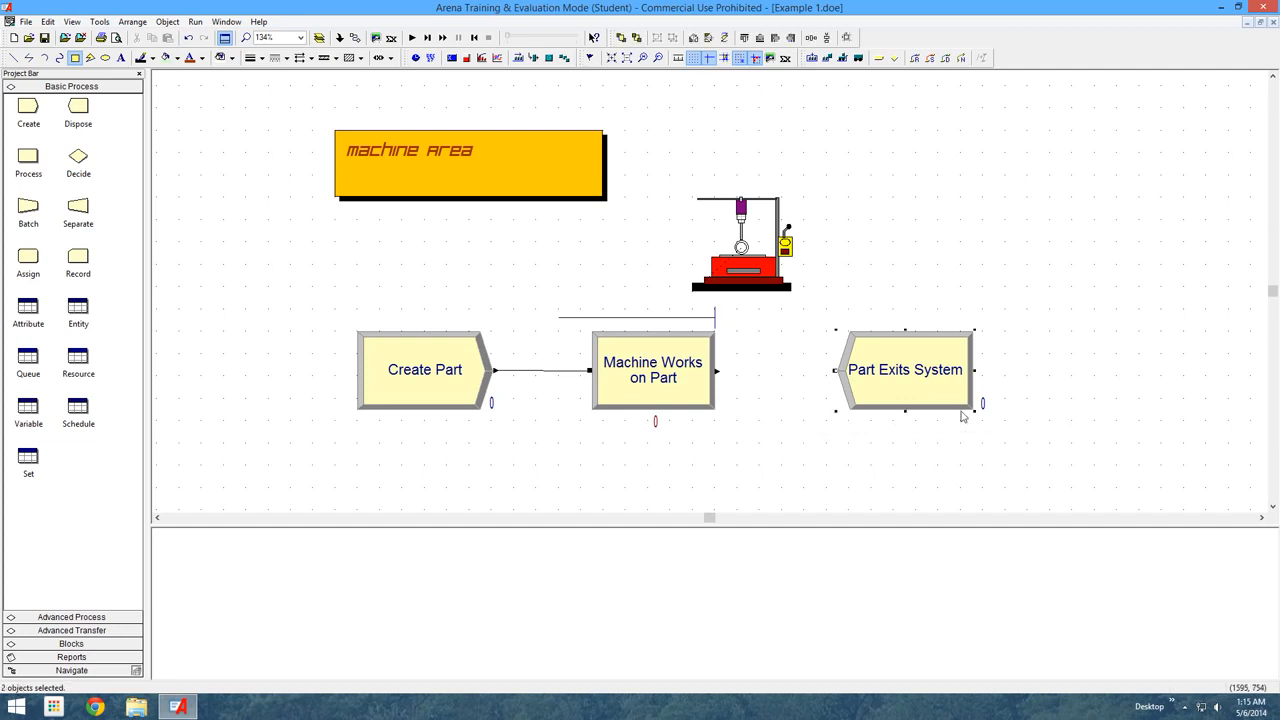
{"action": "left_click_drag", "start_coordinate": [885, 395], "coordinate": [1094, 400]}
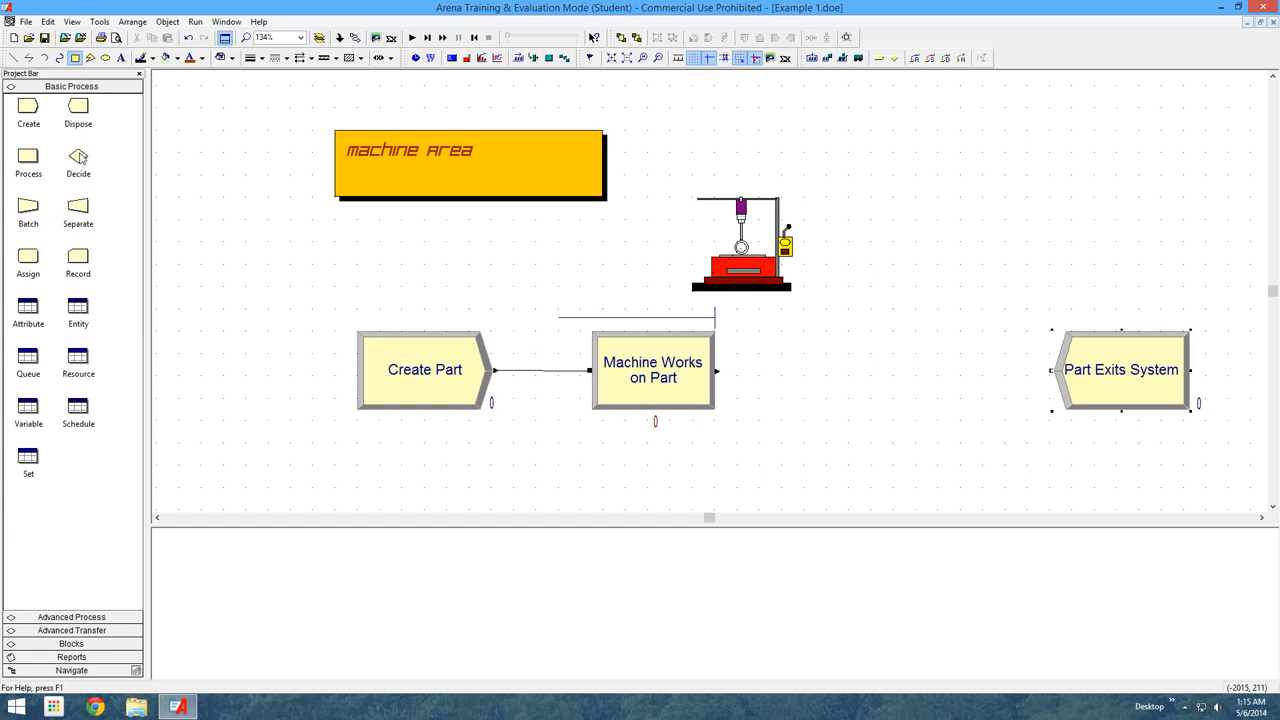
Step: Place a Decide module in line between Machine Works on Part and Part Exits System, and connect Machine Works on Part to it
{"action": "left_click_drag", "start_coordinate": [78, 165], "coordinate": [791, 290]}
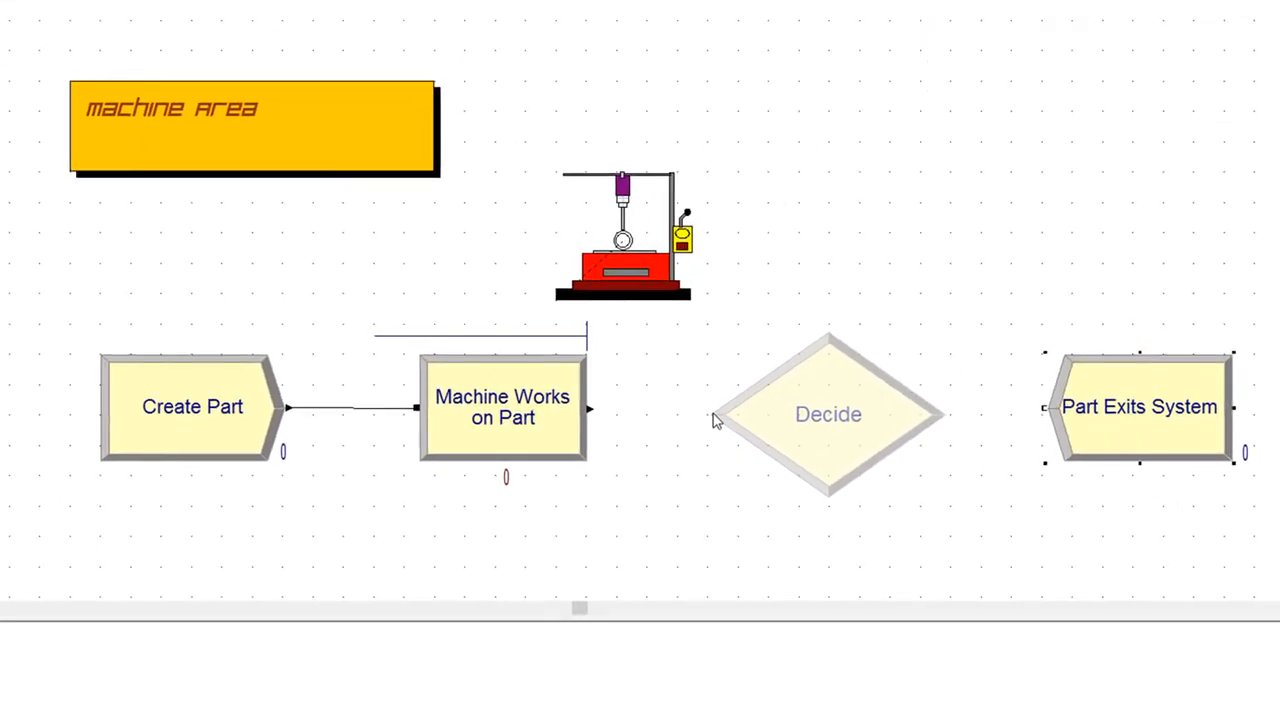
{"action": "left_click_drag", "start_coordinate": [716, 421], "coordinate": [716, 421]}
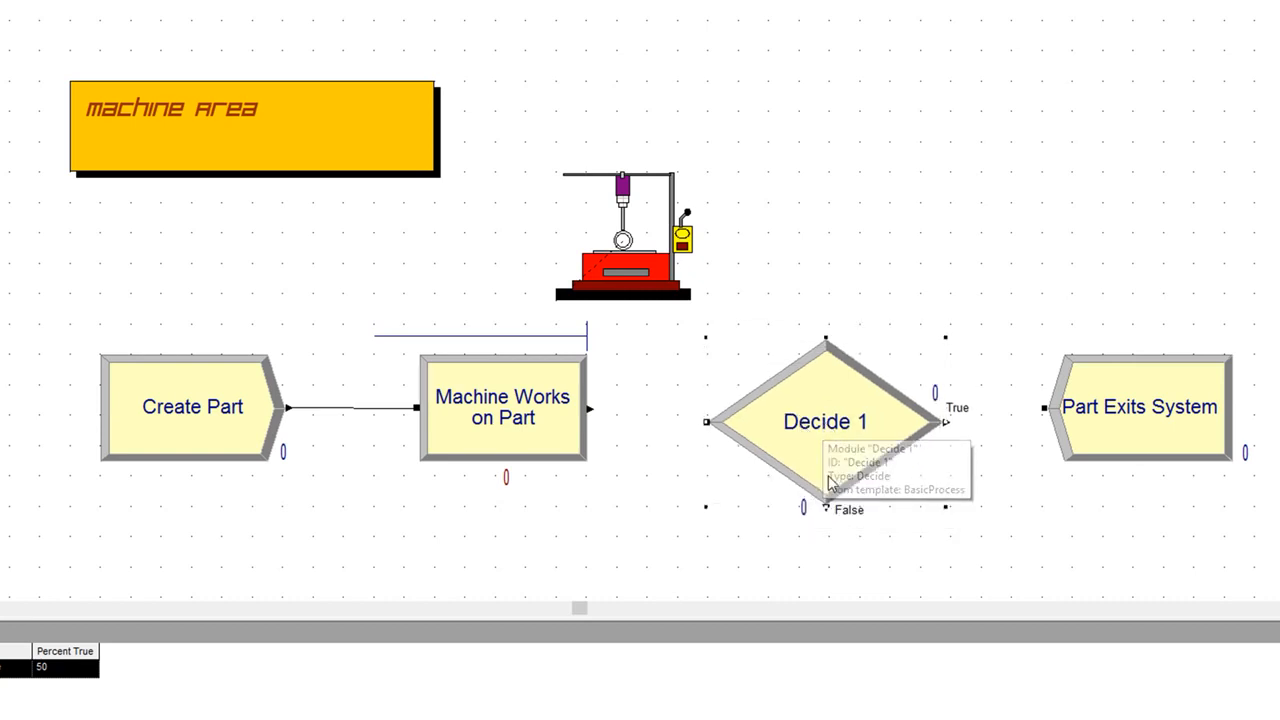
{"action": "left_click_drag", "start_coordinate": [811, 481], "coordinate": [811, 466]}
{"action": "left_click", "coordinate": [664, 469]}
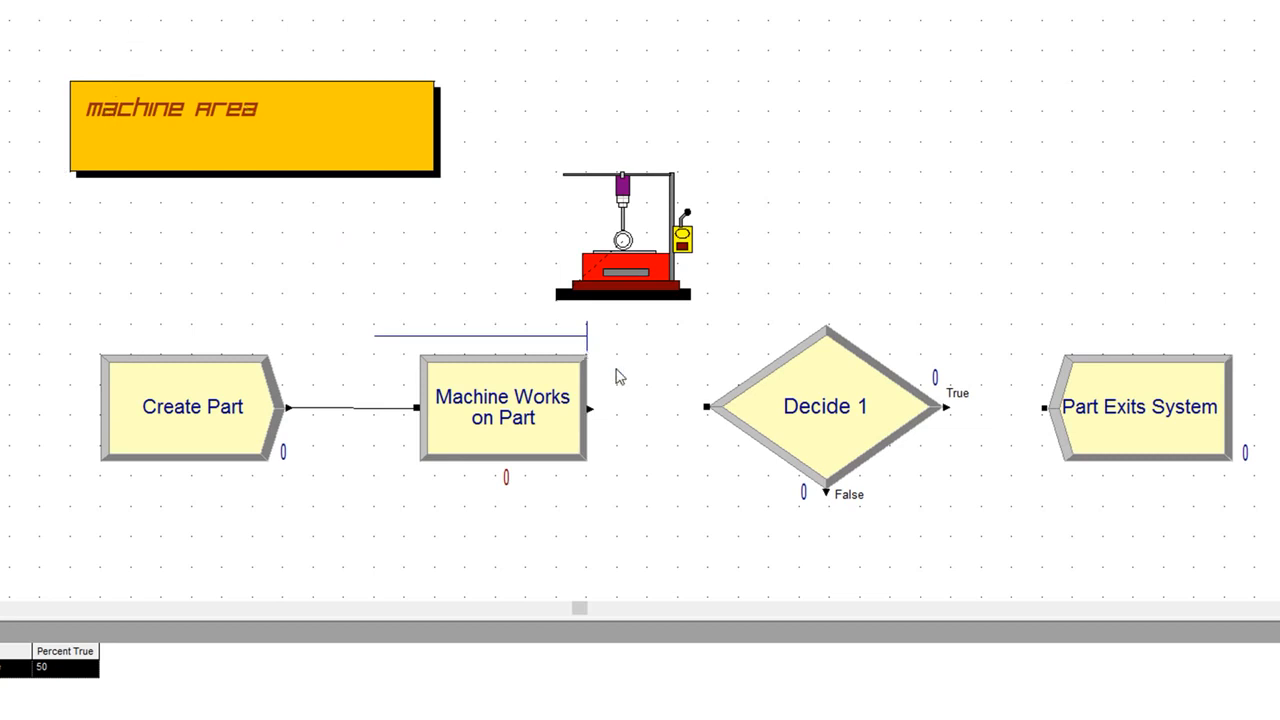
{"action": "left_click", "coordinate": [591, 409]}
{"action": "left_click", "coordinate": [707, 407]}
Step: Name the Decide module "Decide if Part is Good" and set its Percent True to 92
{"action": "left_click", "coordinate": [838, 427]}
{"action": "double_click", "coordinate": [838, 427]}
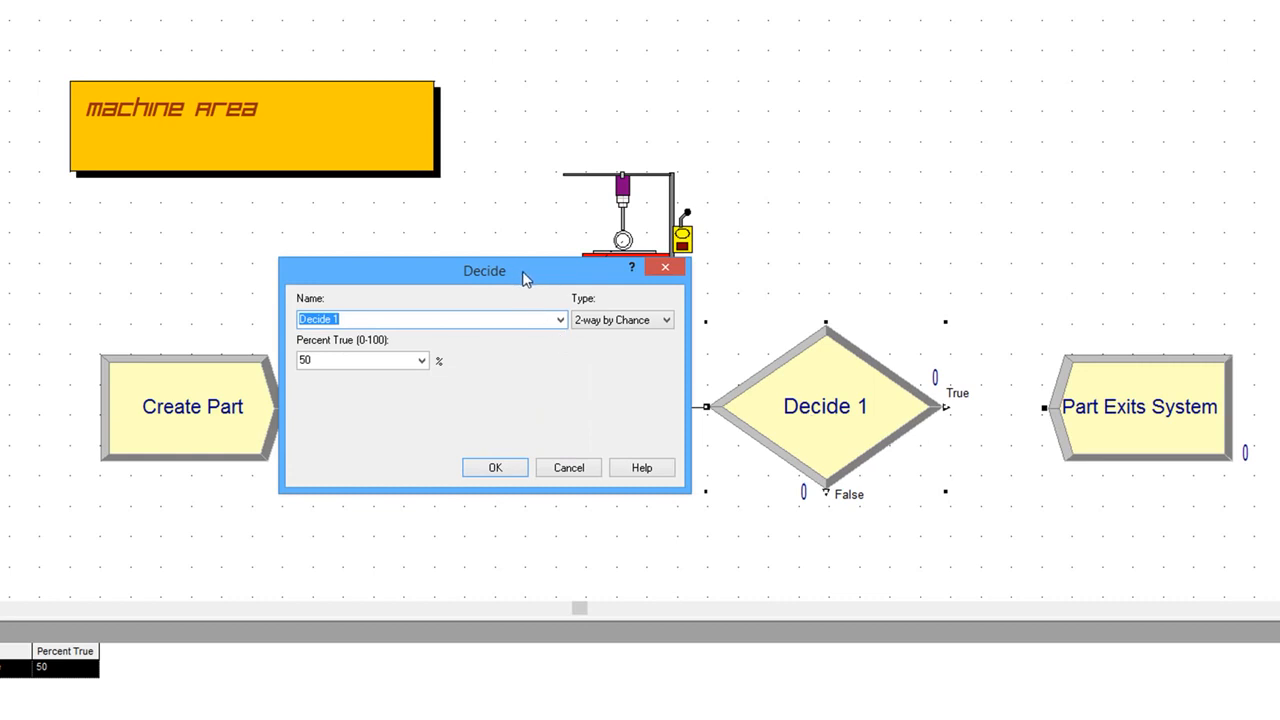
{"action": "left_click_drag", "start_coordinate": [520, 276], "coordinate": [547, 285]}
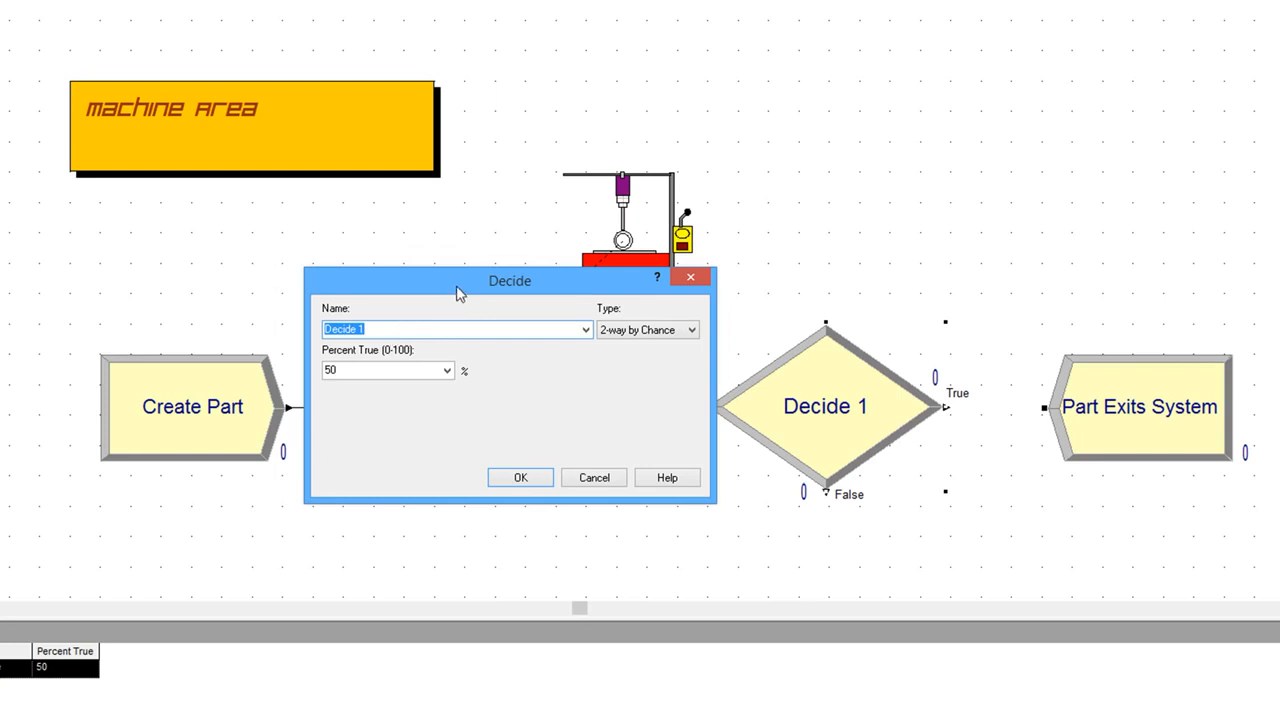
{"action": "type", "text": "D"}
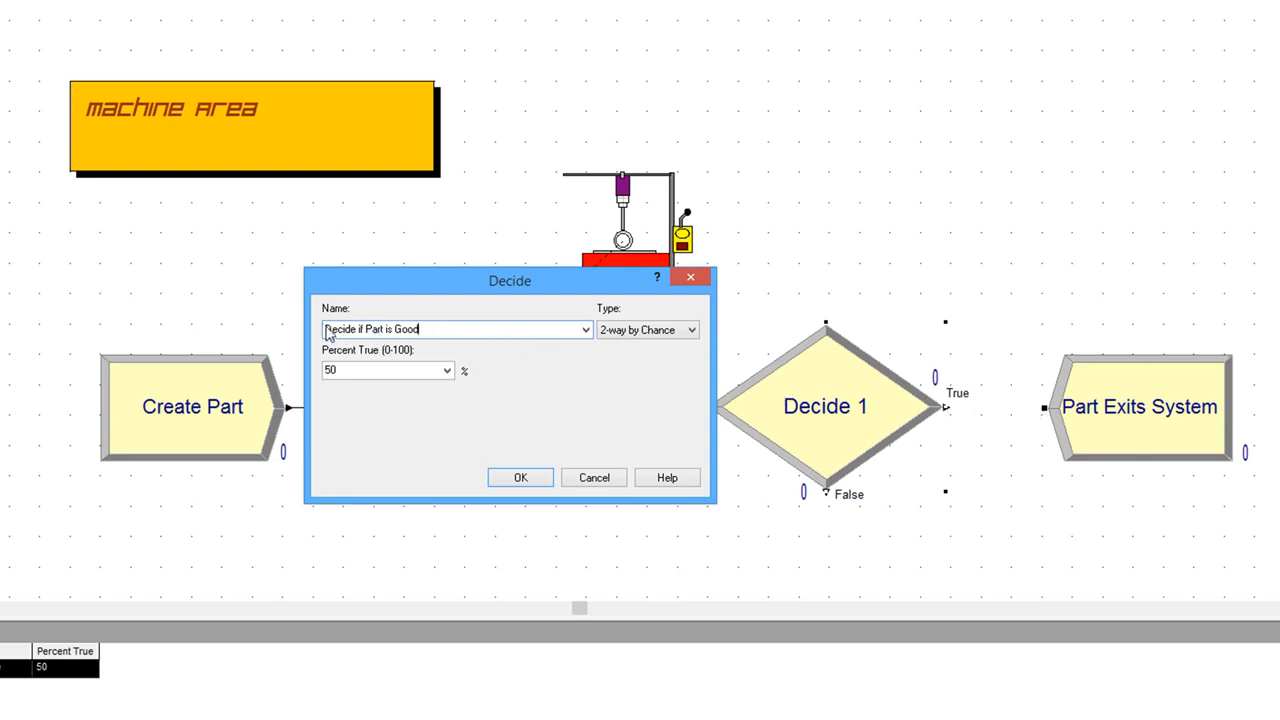
{"action": "left_click_drag", "start_coordinate": [328, 338], "coordinate": [457, 334]}
{"action": "left_click", "coordinate": [457, 334]}
{"action": "left_click_drag", "start_coordinate": [471, 334], "coordinate": [280, 323]}
{"action": "left_click", "coordinate": [443, 331]}
{"action": "left_click_drag", "start_coordinate": [445, 332], "coordinate": [322, 331]}
{"action": "left_click", "coordinate": [457, 334]}
{"action": "left_click", "coordinate": [366, 376]}
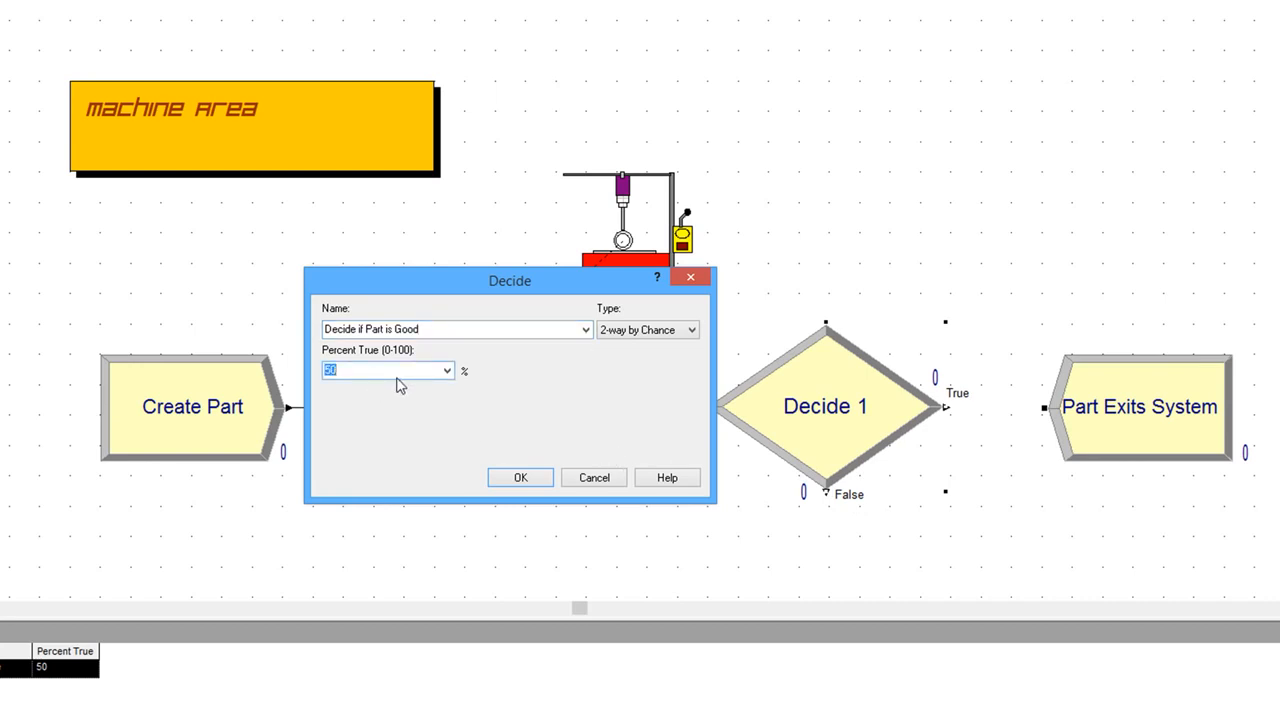
{"action": "key", "text": "BackSpace"}
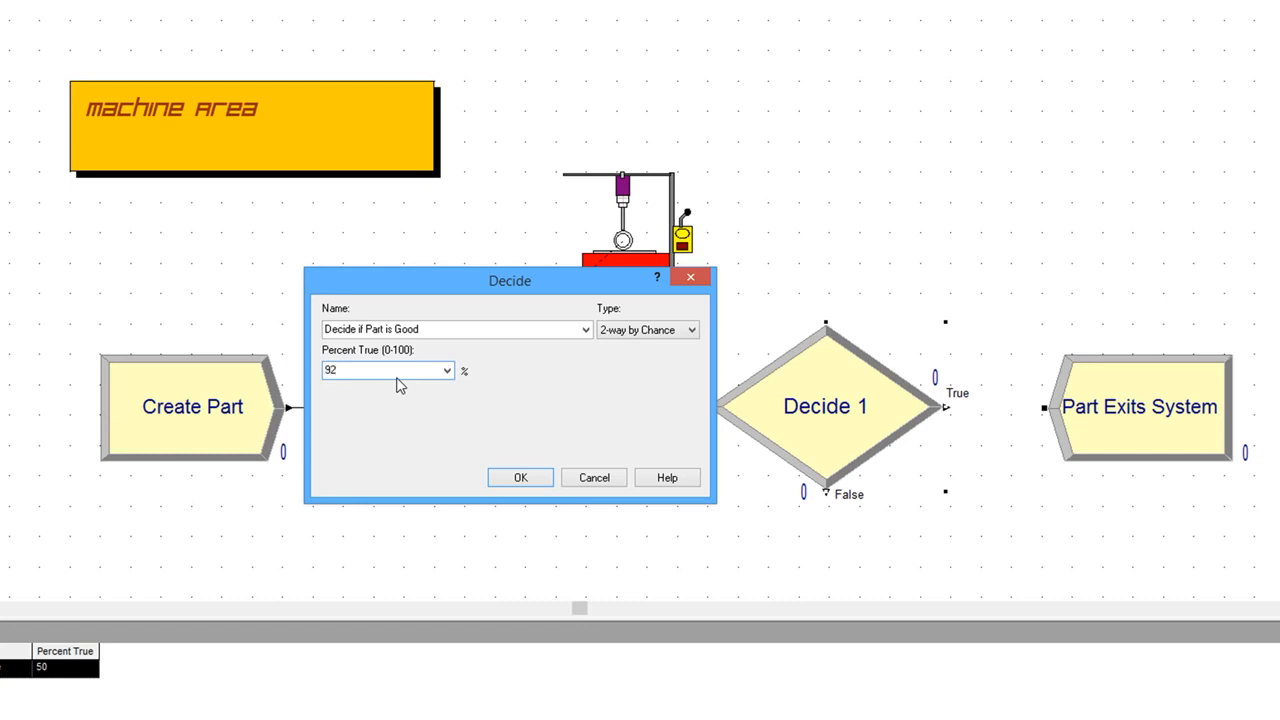
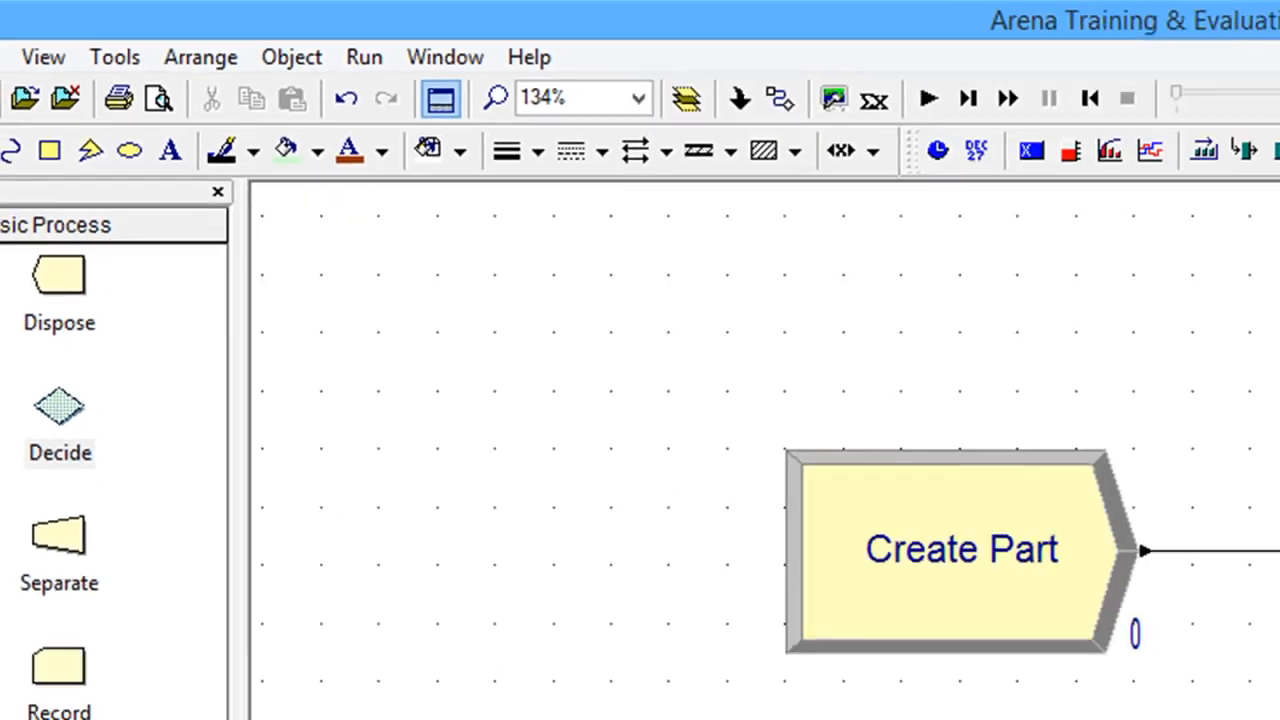
Step: Connect the Decide module's True exit to Part Exits System and its False exit back to Machine Works on Part
{"action": "left_click", "coordinate": [954, 294]}
{"action": "left_click", "coordinate": [589, 213]}
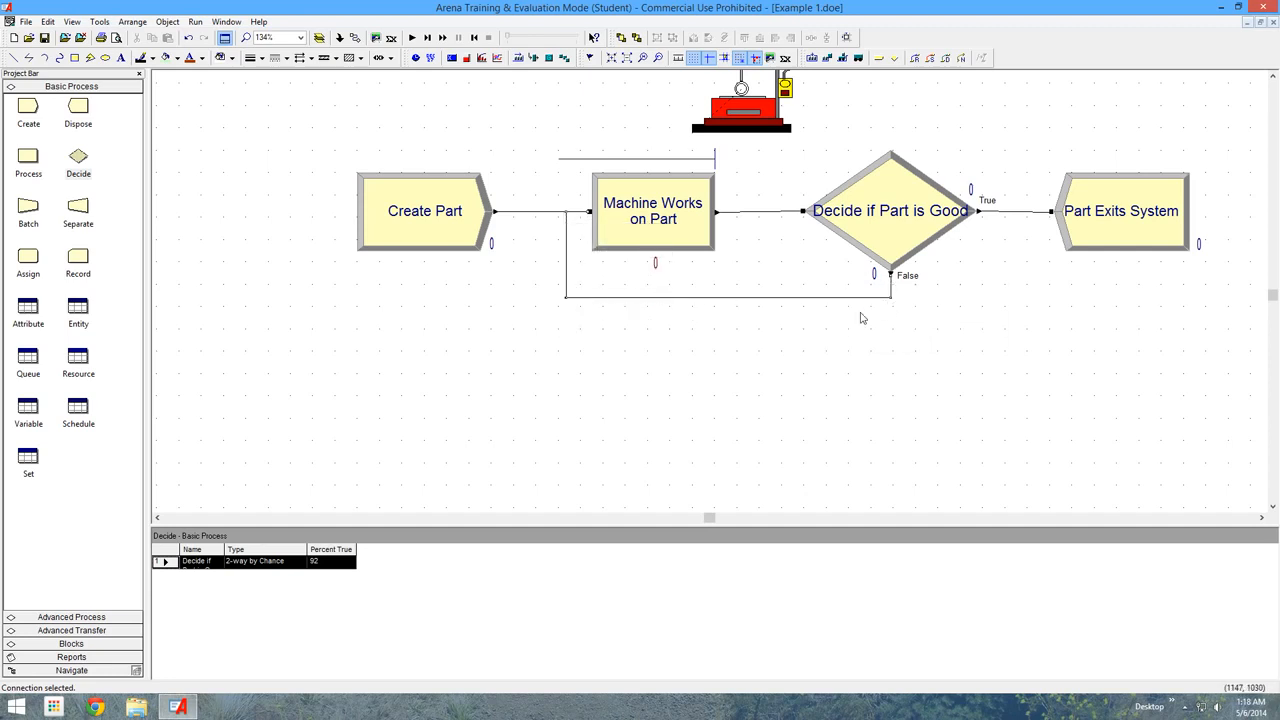
{"action": "left_click", "coordinate": [808, 356]}
Step: Run the simulation to watch parts pass through the Decide module and its return loop, and end the run
{"action": "scroll", "coordinate": [790, 314], "scroll_direction": "up", "scroll_amount": 1}
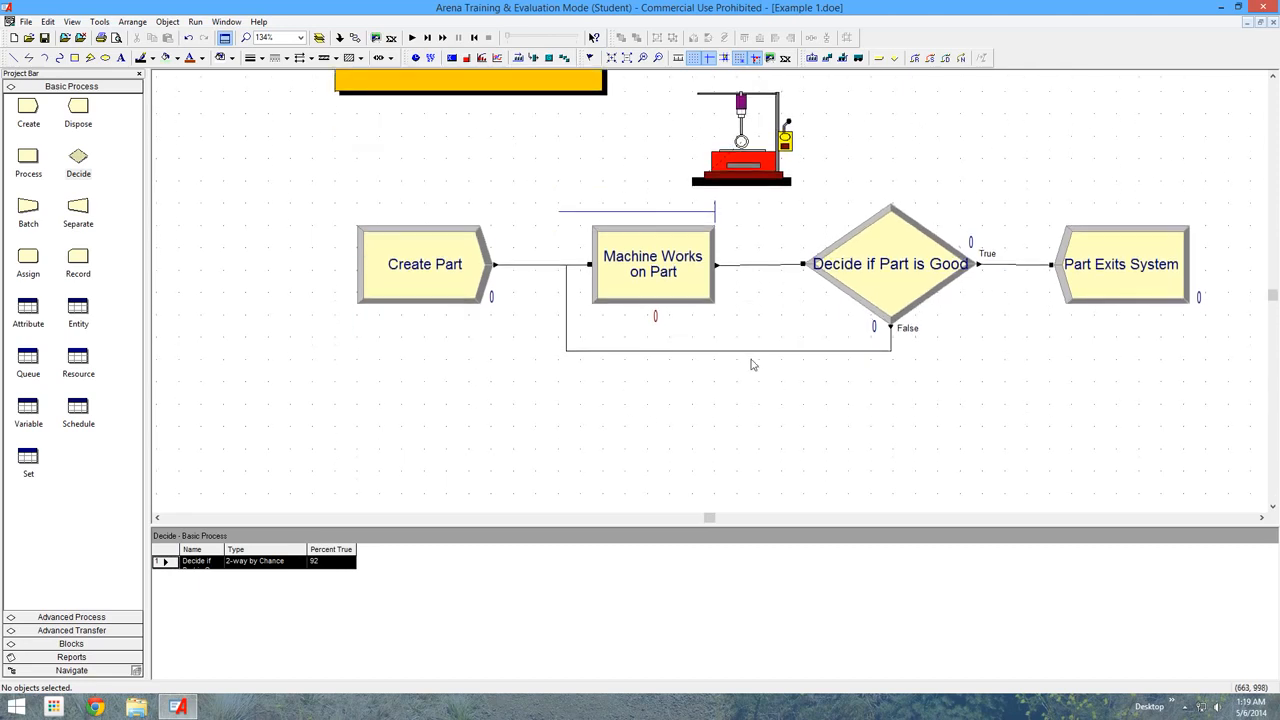
{"action": "scroll", "coordinate": [751, 371], "scroll_direction": "up", "scroll_amount": 1}
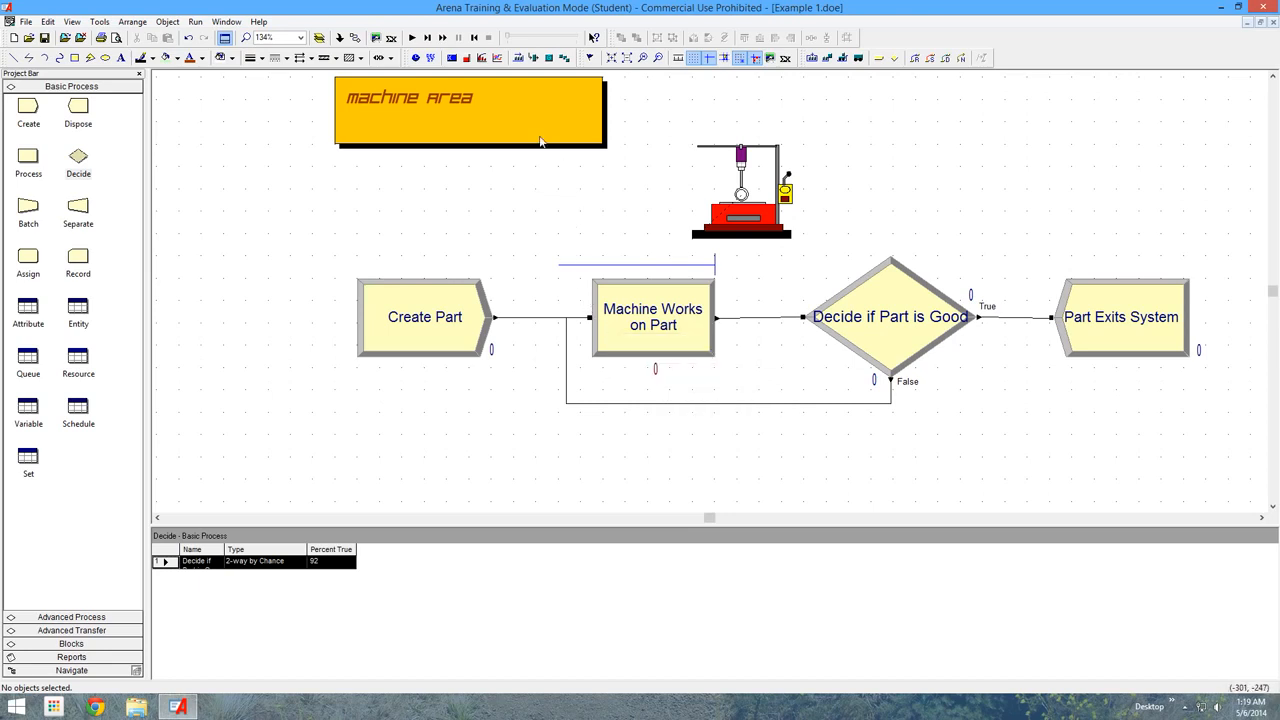
{"action": "left_click", "coordinate": [413, 38]}
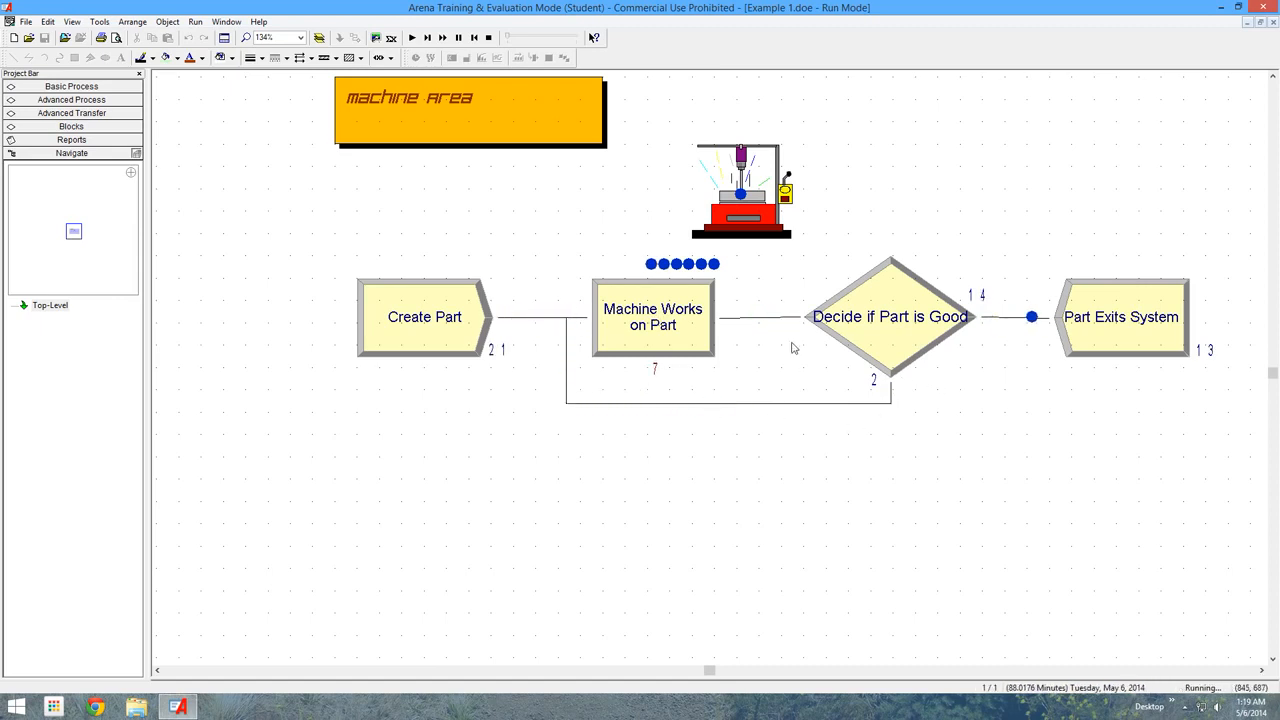
{"action": "left_click", "coordinate": [489, 38]}
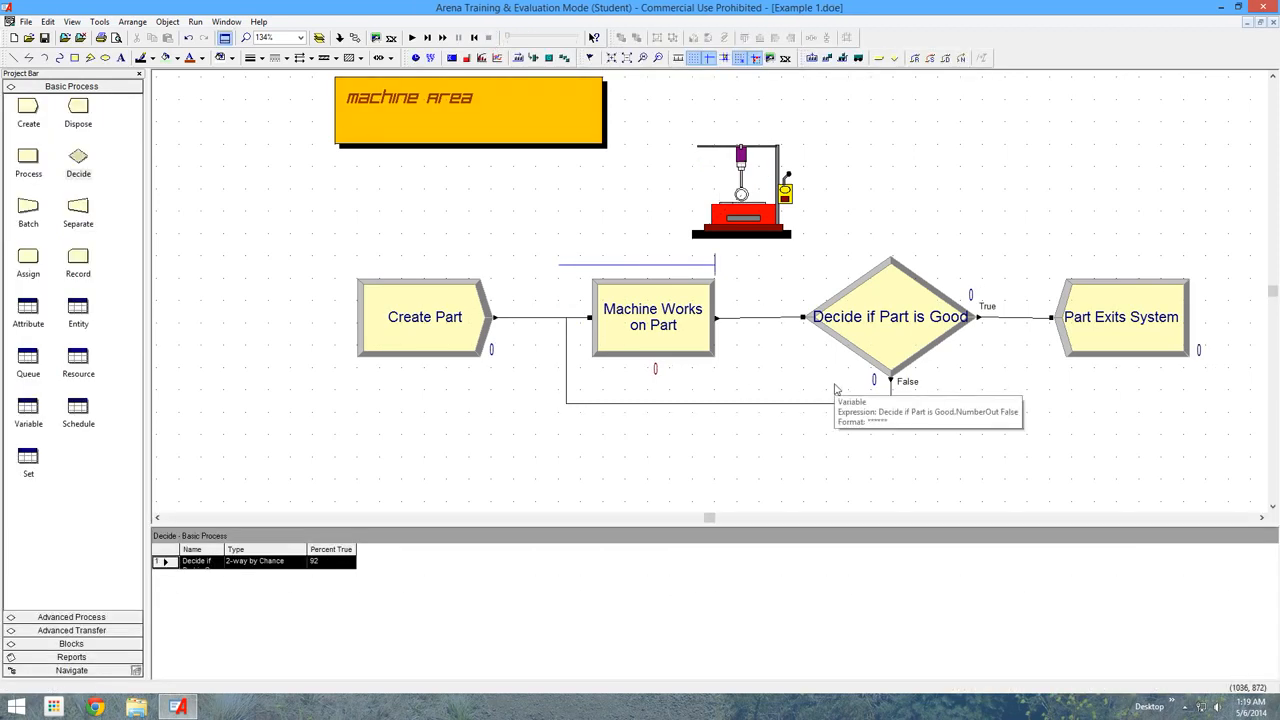
Step: Delete the False-branch connection back to Machine Works on Part and the False exit counter beside the Decide module
{"action": "scroll", "coordinate": [836, 388], "scroll_direction": "down", "scroll_amount": 1}
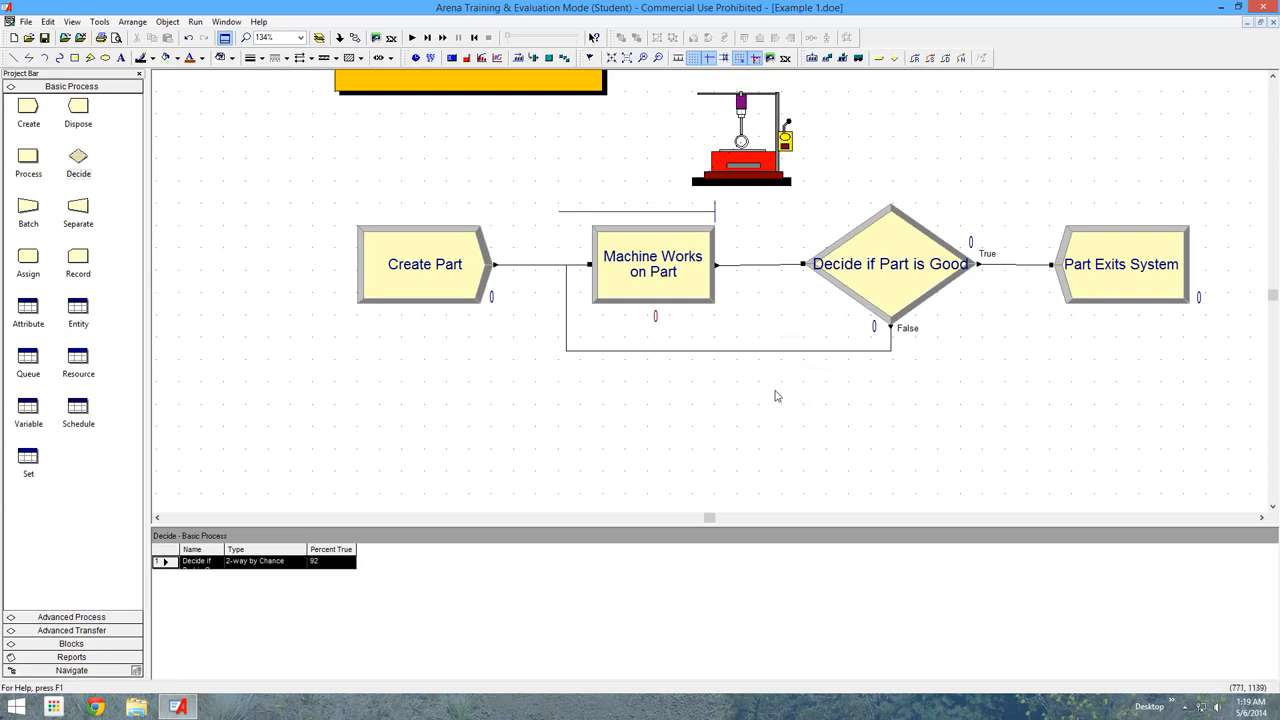
{"action": "left_click", "coordinate": [656, 350]}
{"action": "key", "text": "Delete"}
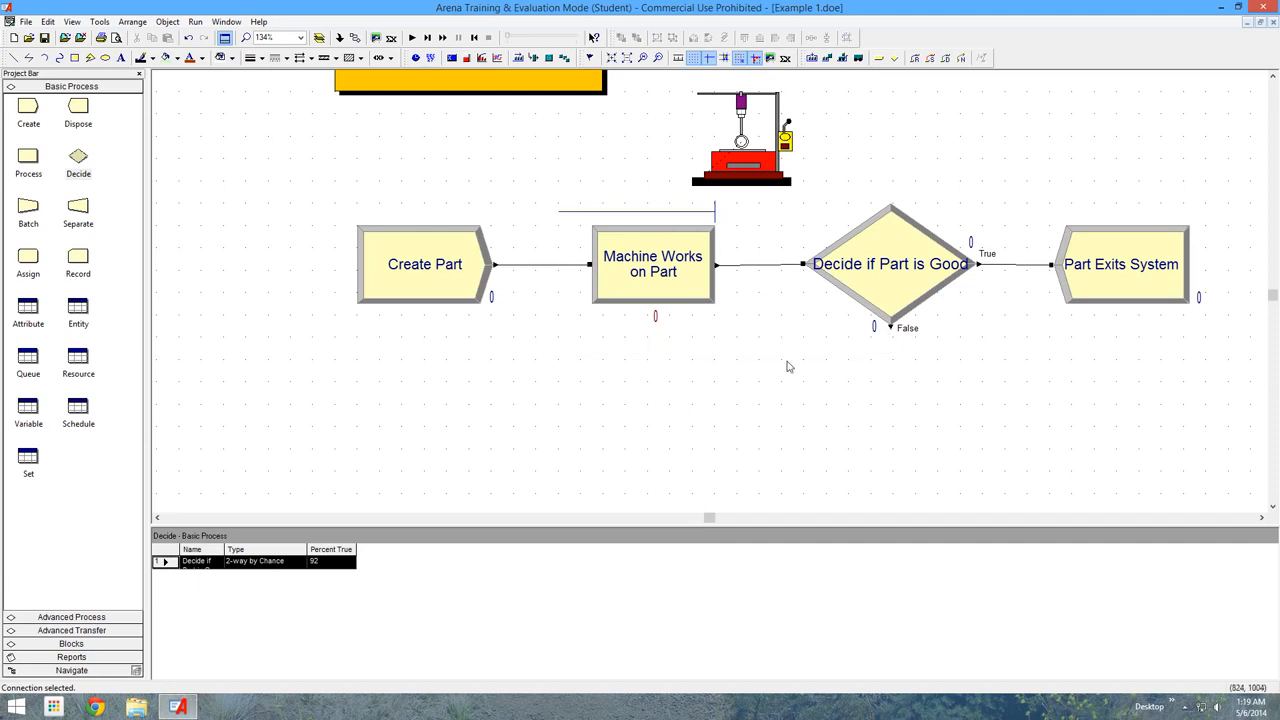
{"action": "left_click", "coordinate": [874, 328]}
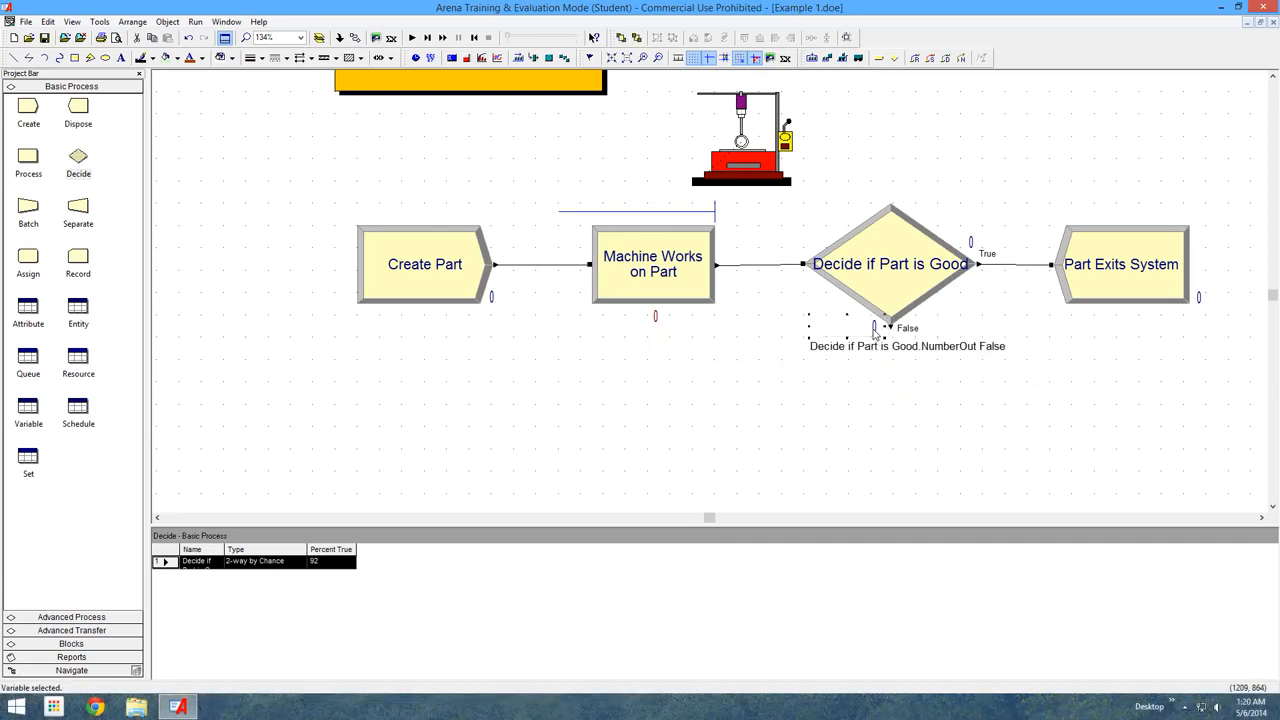
{"action": "key", "text": "Delete"}
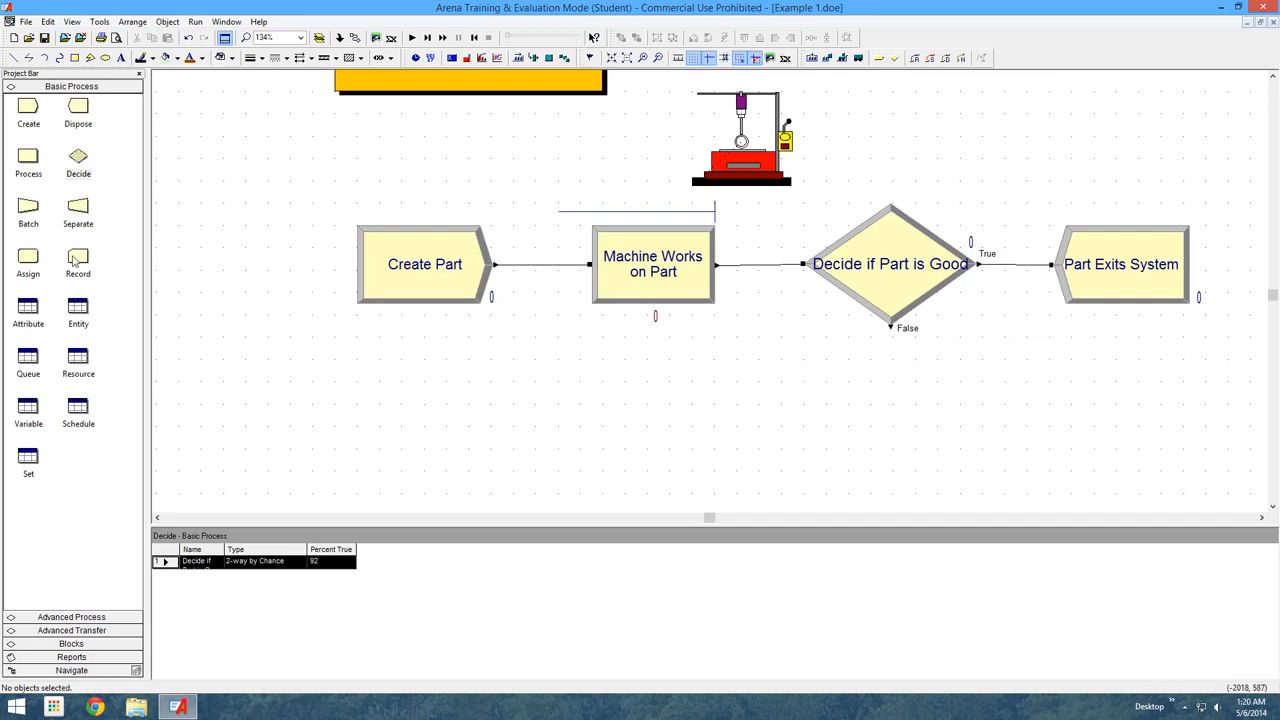
Step: Place a Record module below the flow, slightly left of the Decide module's False exit
{"action": "left_click_drag", "start_coordinate": [76, 261], "coordinate": [586, 396]}
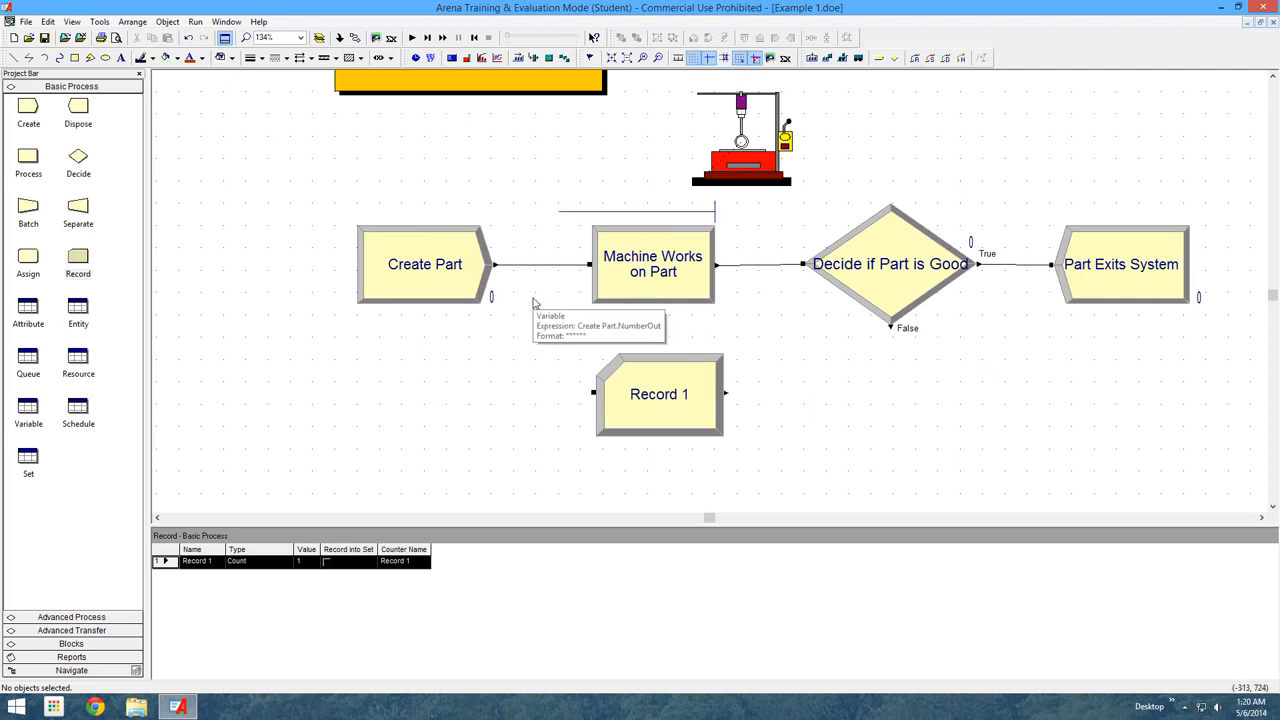
{"action": "left_click_drag", "start_coordinate": [640, 372], "coordinate": [772, 382]}
{"action": "left_click", "coordinate": [917, 423]}
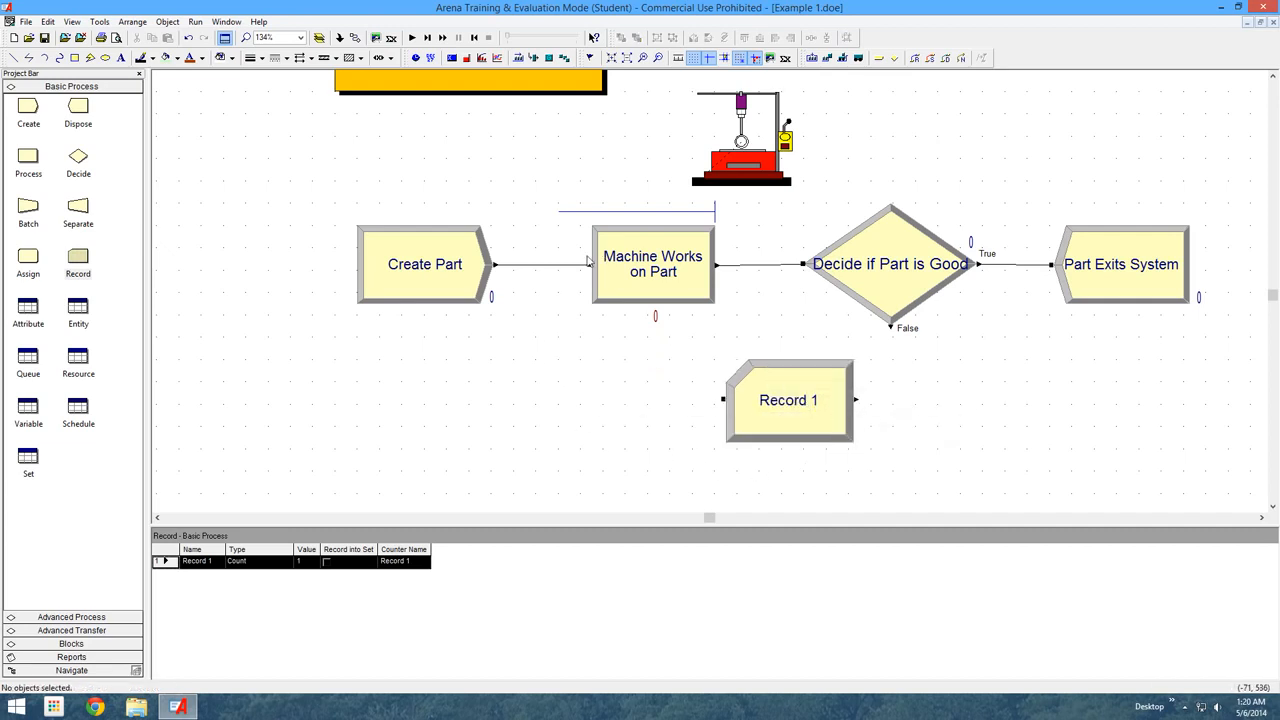
Step: Connect the Decide module's False exit to the Record module and the Record module's exit to Machine Works on Part
{"action": "left_click", "coordinate": [893, 329]}
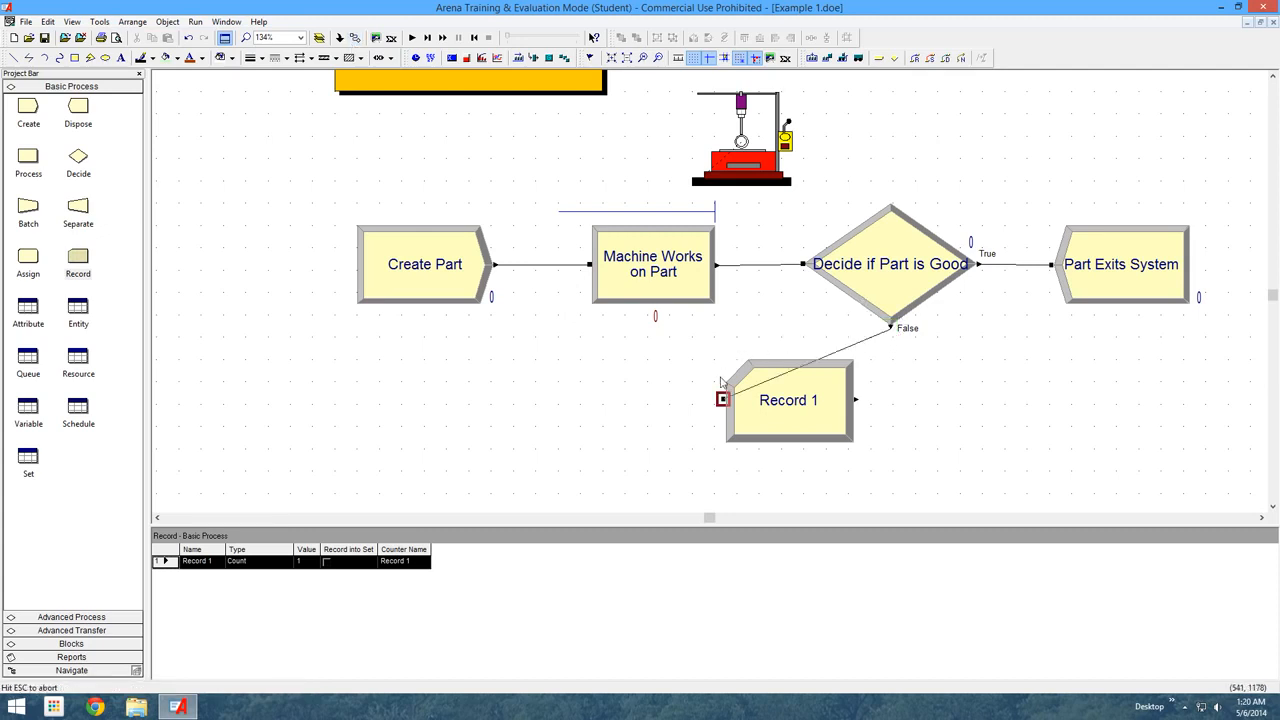
{"action": "left_click", "coordinate": [724, 400]}
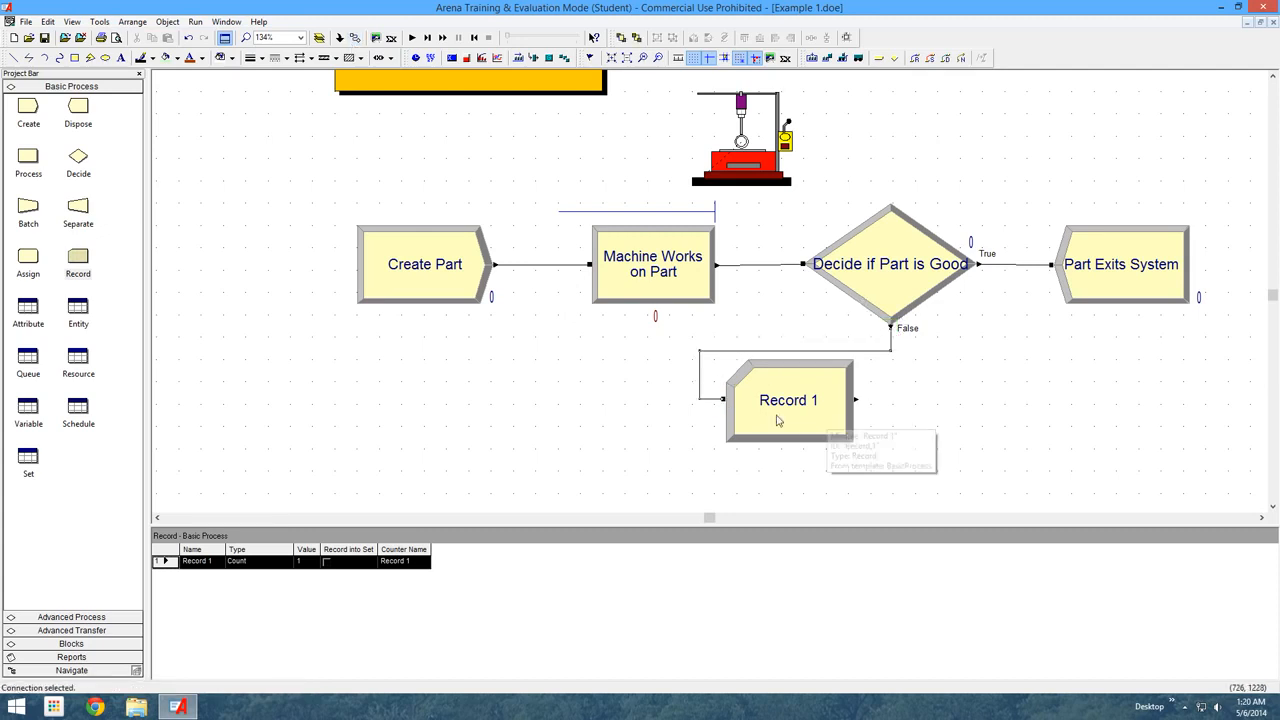
{"action": "left_click", "coordinate": [856, 399]}
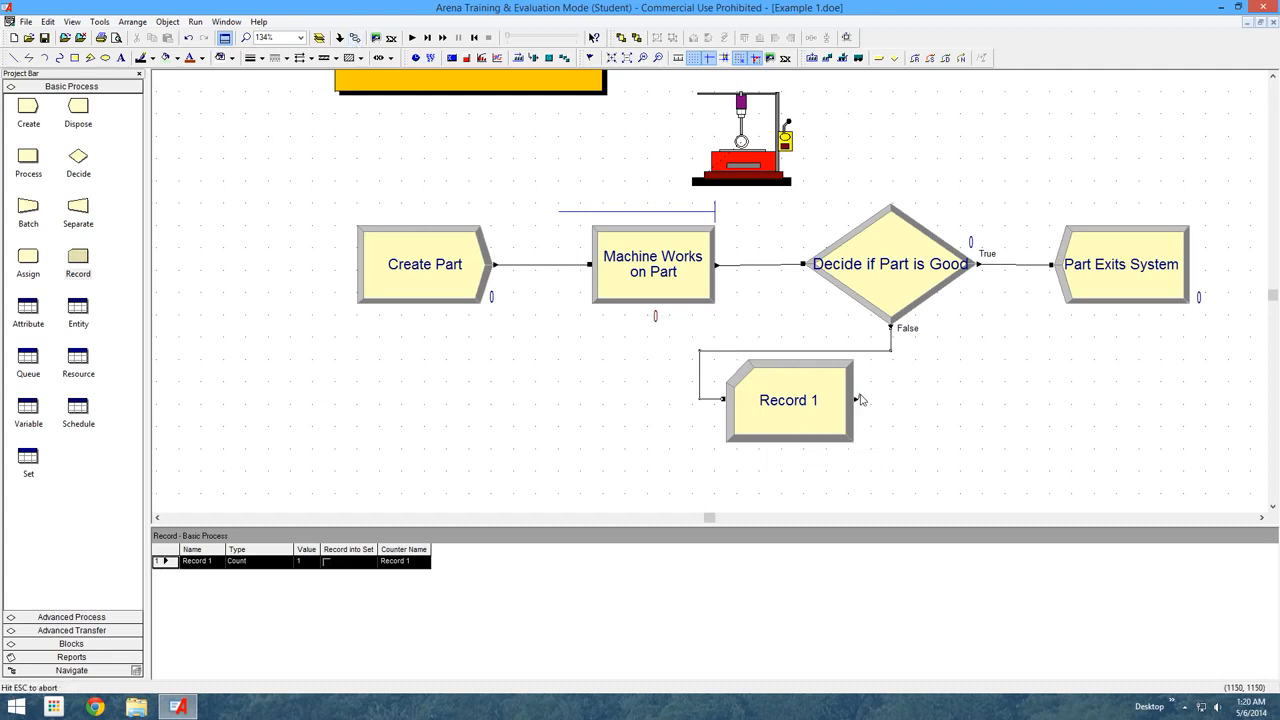
{"action": "left_click", "coordinate": [589, 265]}
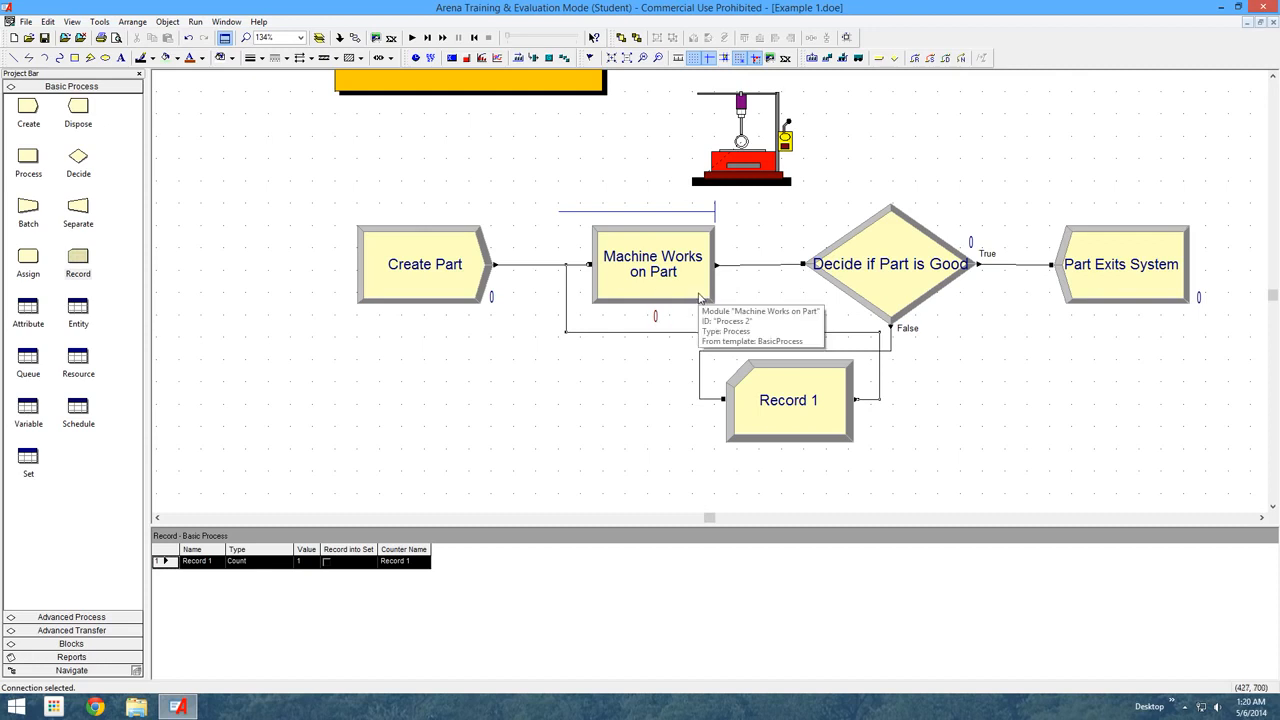
{"action": "left_click", "coordinate": [787, 309]}
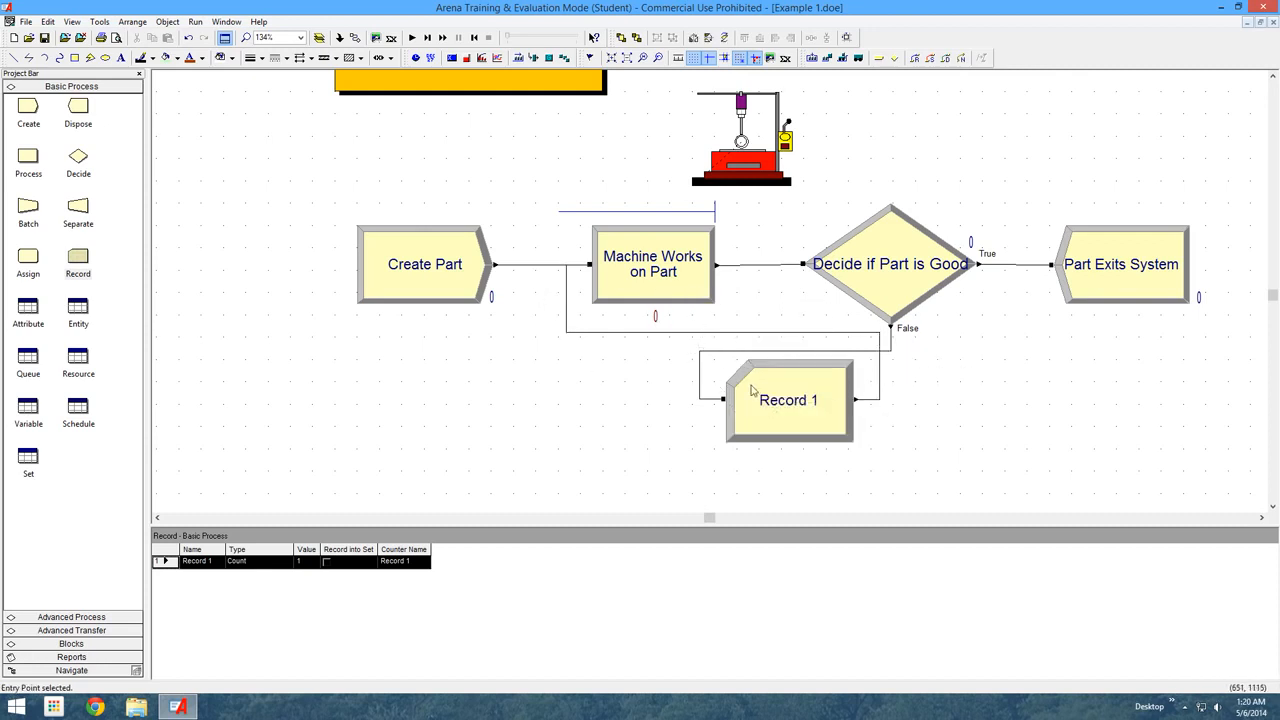
Step: Name the Record module "Count Bad Parts" and keep its type as Count
{"action": "left_click", "coordinate": [801, 390]}
{"action": "double_click", "coordinate": [801, 390]}
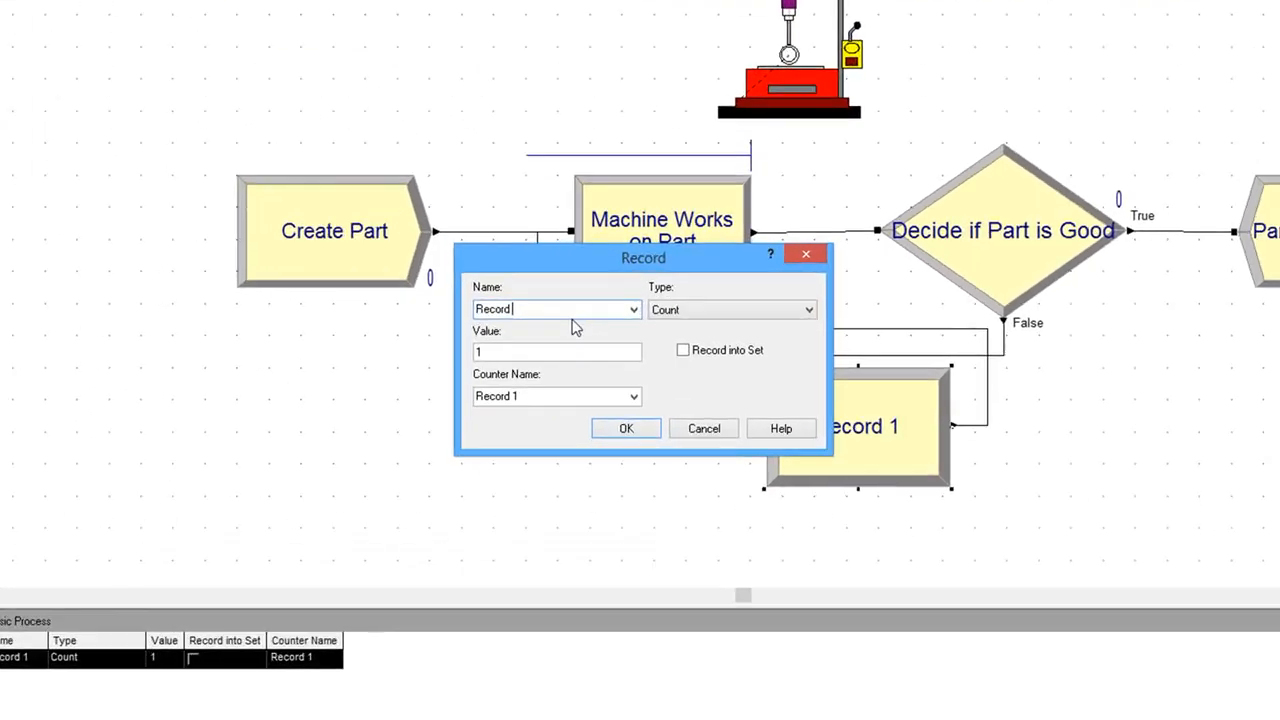
{"action": "key", "text": "BackSpace"}
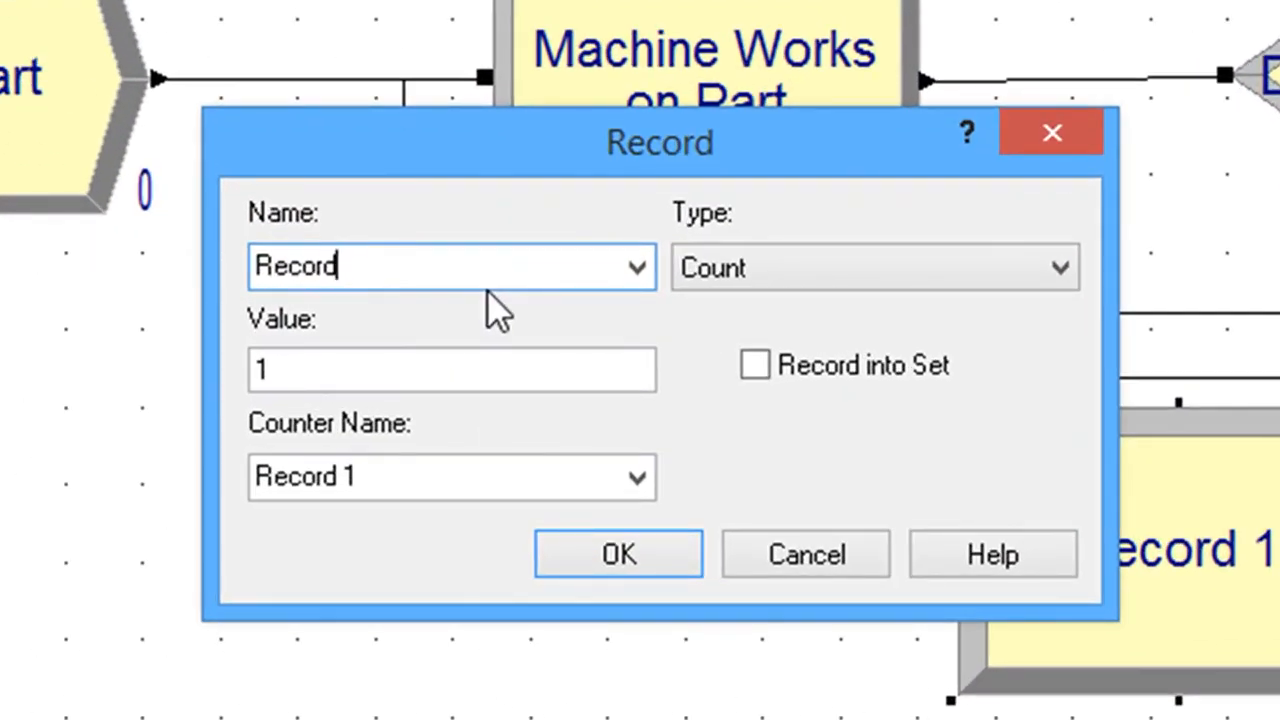
{"action": "key", "text": "BackSpace"}
{"action": "key", "text": "BackSpace"}
{"action": "key", "text": "BackSpace"}
{"action": "key", "text": "BackSpace"}
{"action": "key", "text": "BackSpace"}
{"action": "key", "text": "BackSpace"}
{"action": "type", "text": "Count B"}
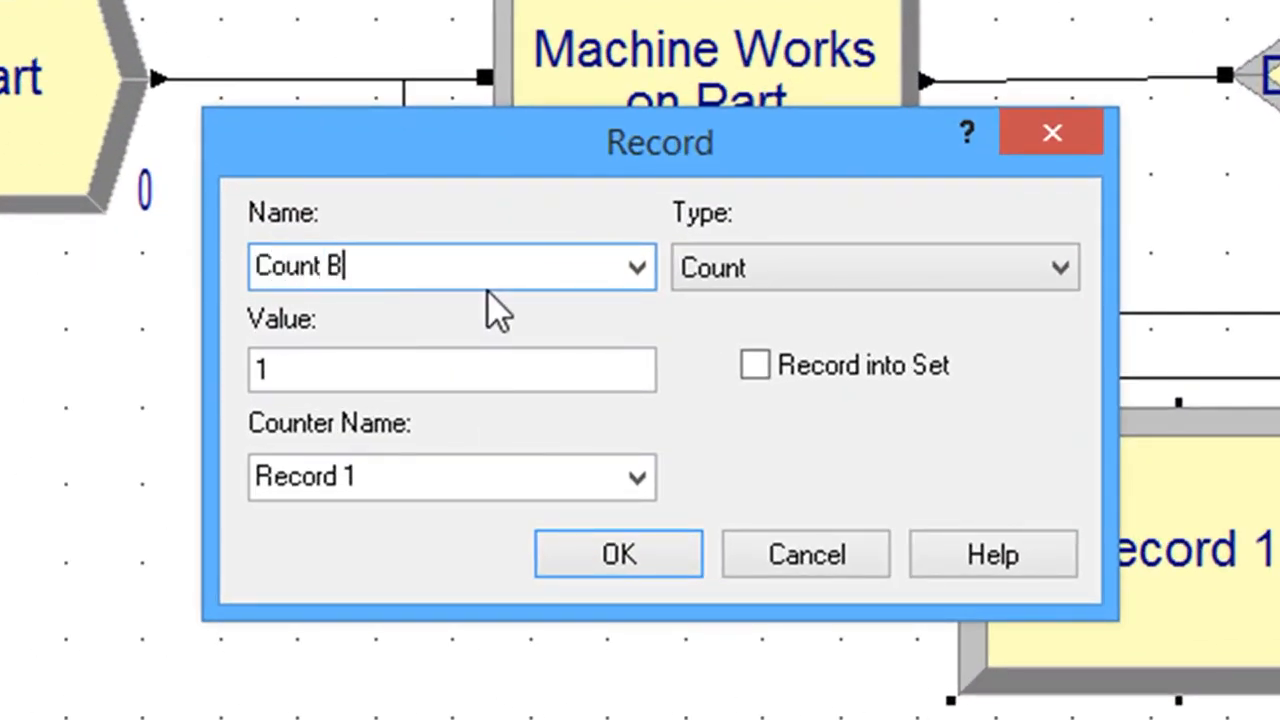
{"action": "type", "text": "ad Parts"}
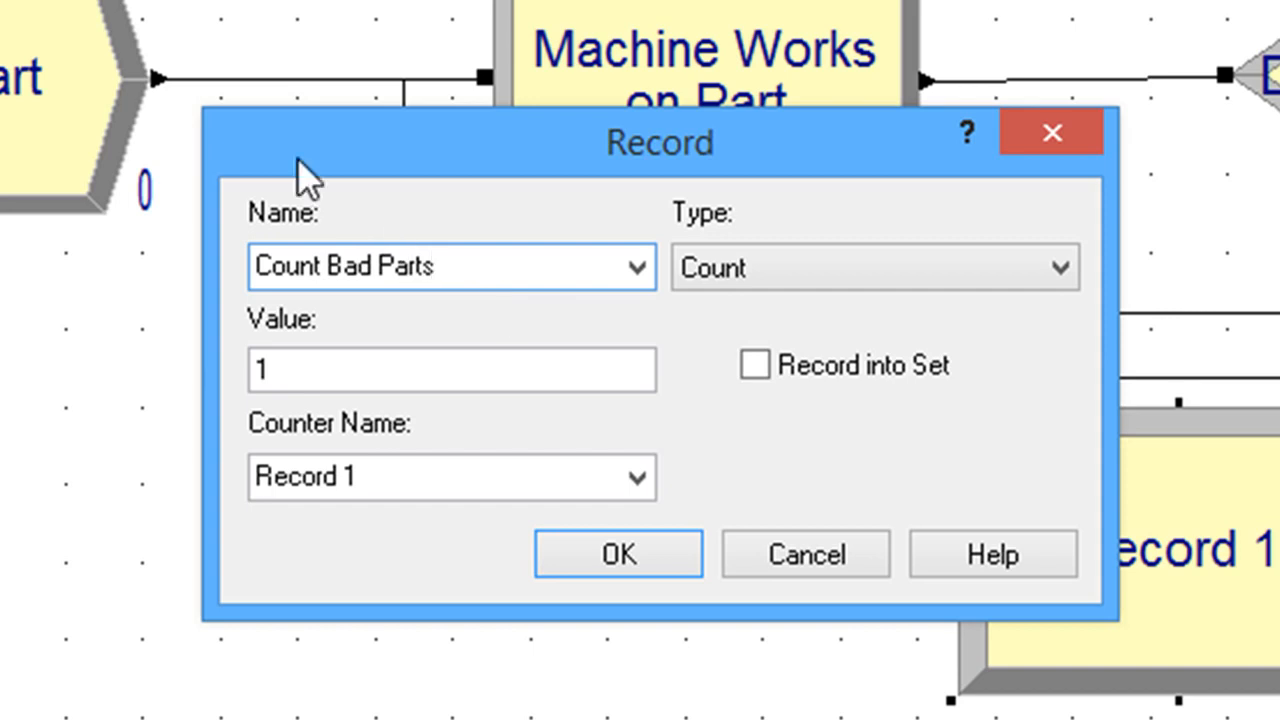
{"action": "left_click", "coordinate": [921, 277]}
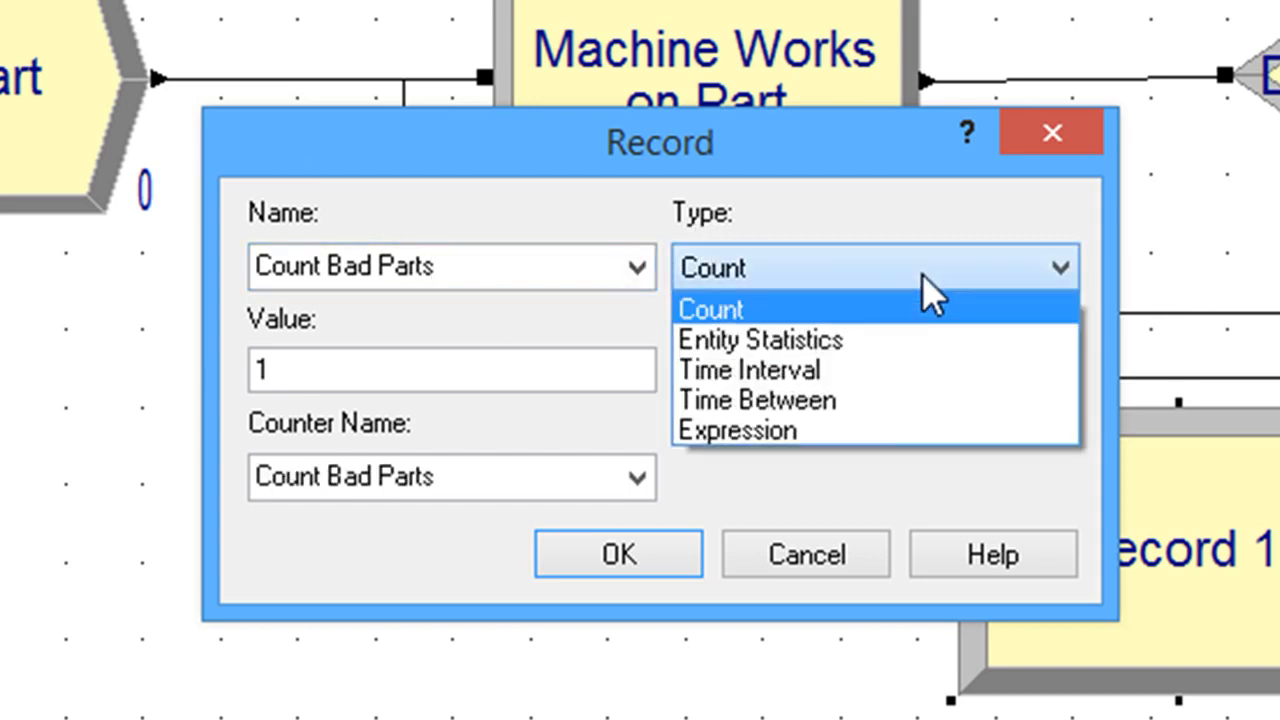
{"action": "left_click", "coordinate": [921, 273]}
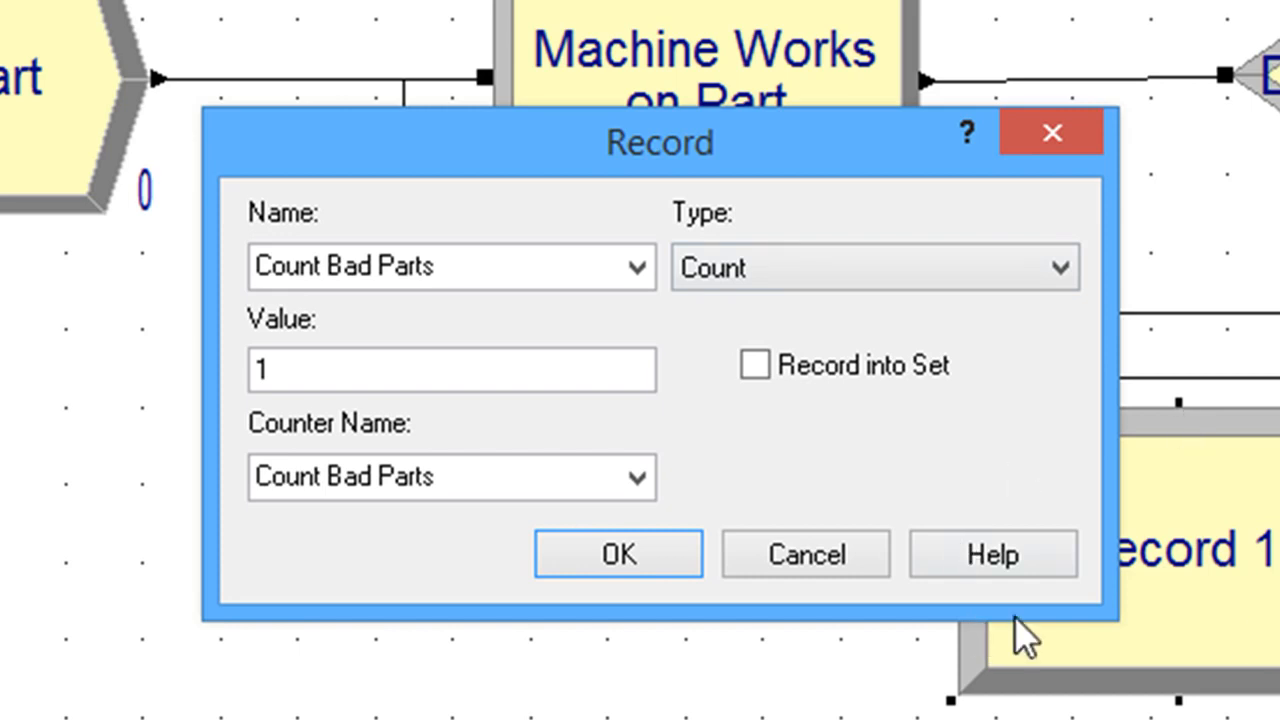
Step: Change the Record module's counter name to "Bad Parts", keeping a value of 1, and apply the settings
{"action": "left_click", "coordinate": [367, 365]}
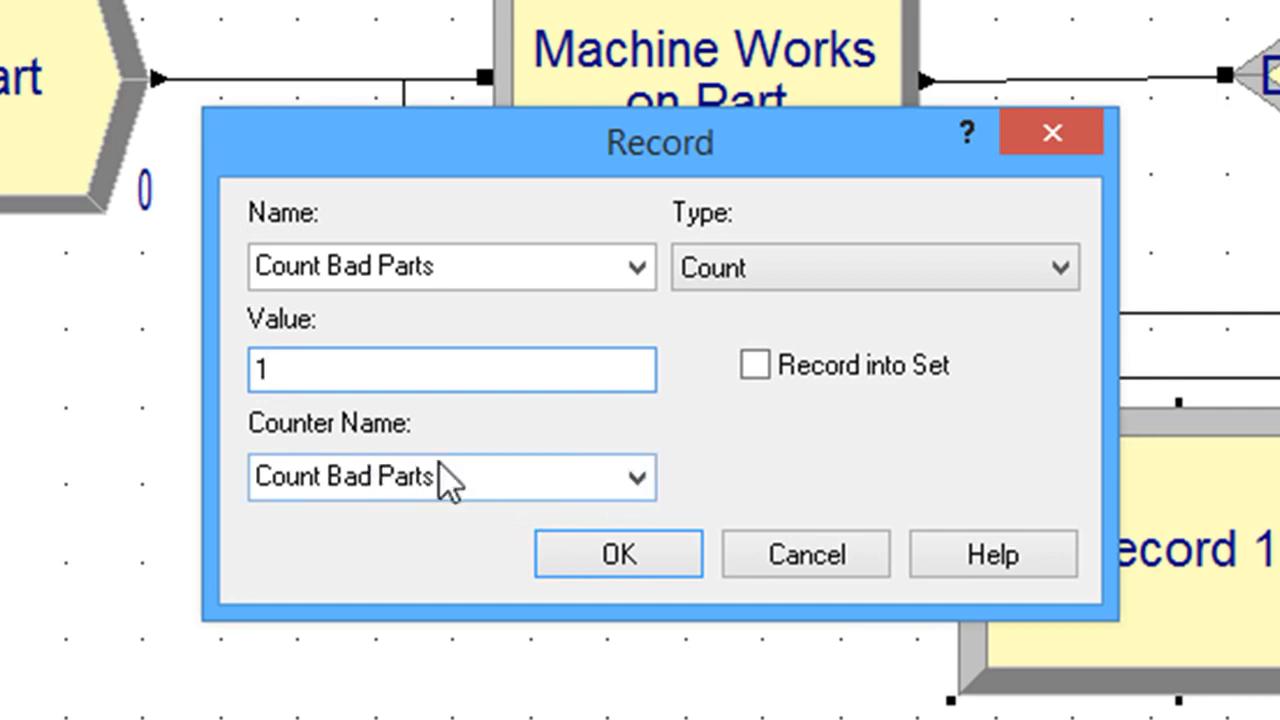
{"action": "left_click", "coordinate": [246, 468]}
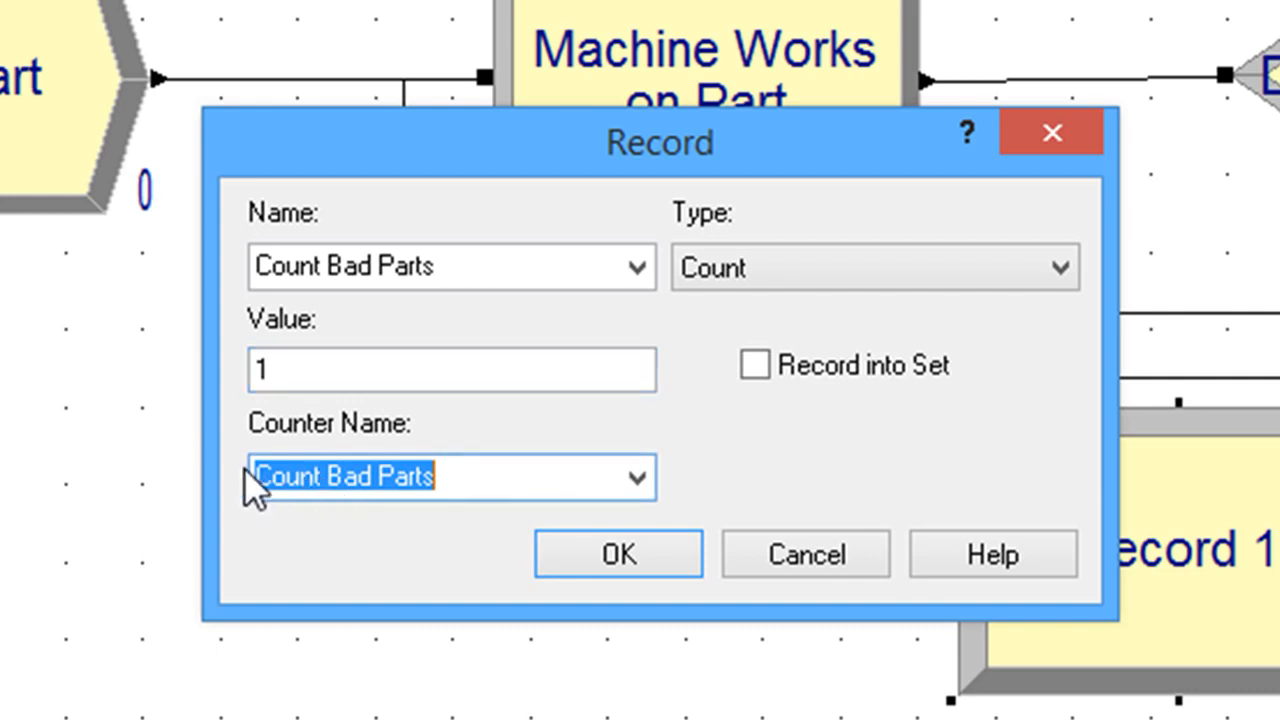
{"action": "left_click", "coordinate": [327, 482]}
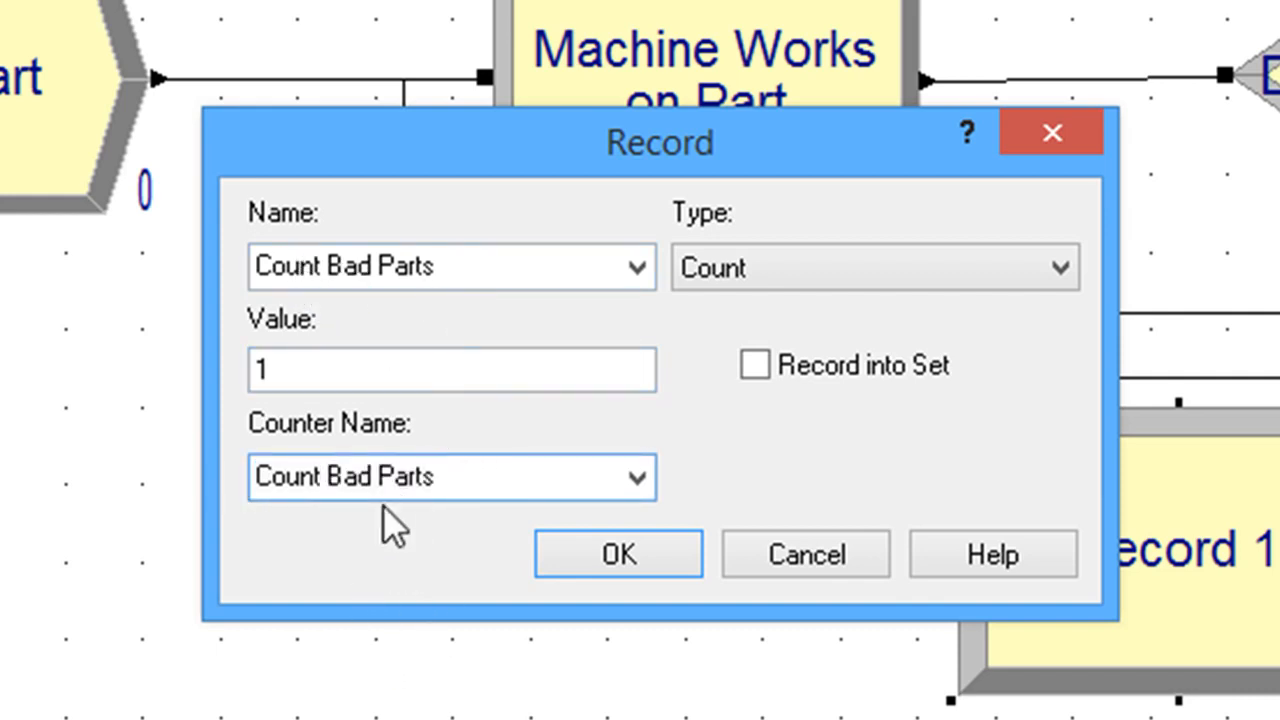
{"action": "key", "text": "BackSpace"}
{"action": "key", "text": "BackSpace"}
{"action": "key", "text": "BackSpace"}
{"action": "key", "text": "BackSpace"}
{"action": "key", "text": "BackSpace"}
{"action": "key", "text": "BackSpace"}
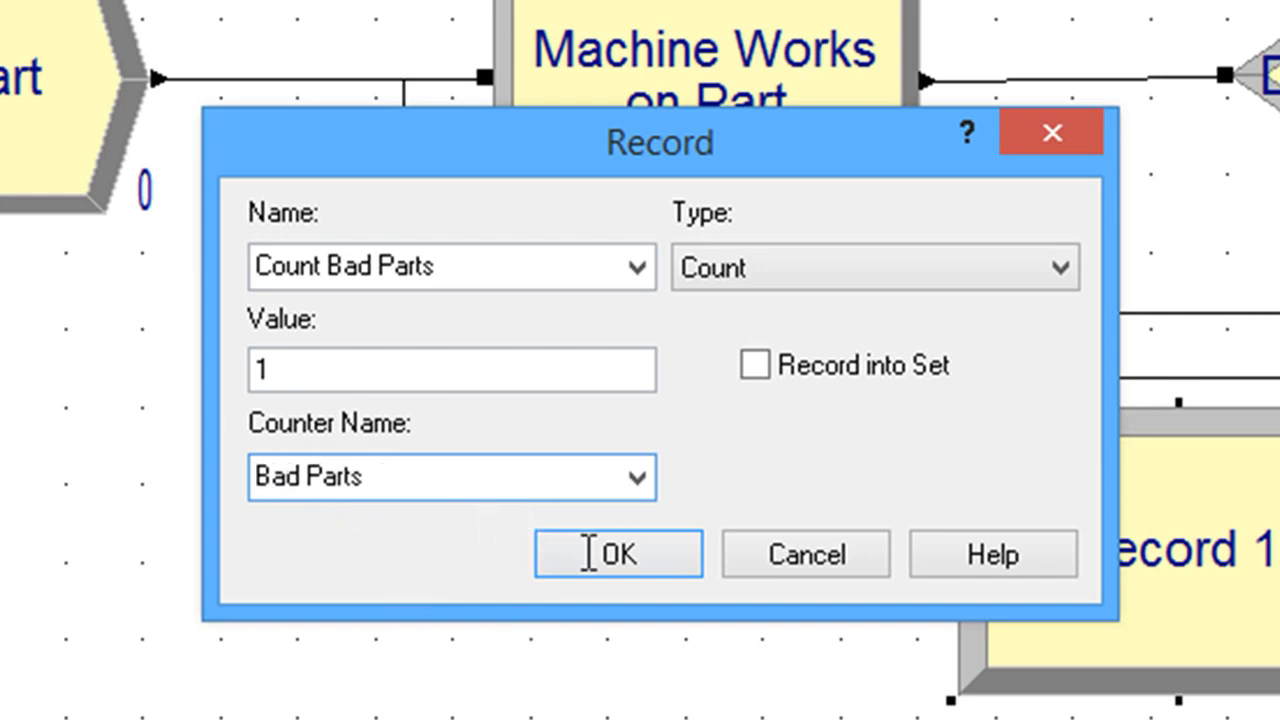
{"action": "left_click", "coordinate": [633, 556]}
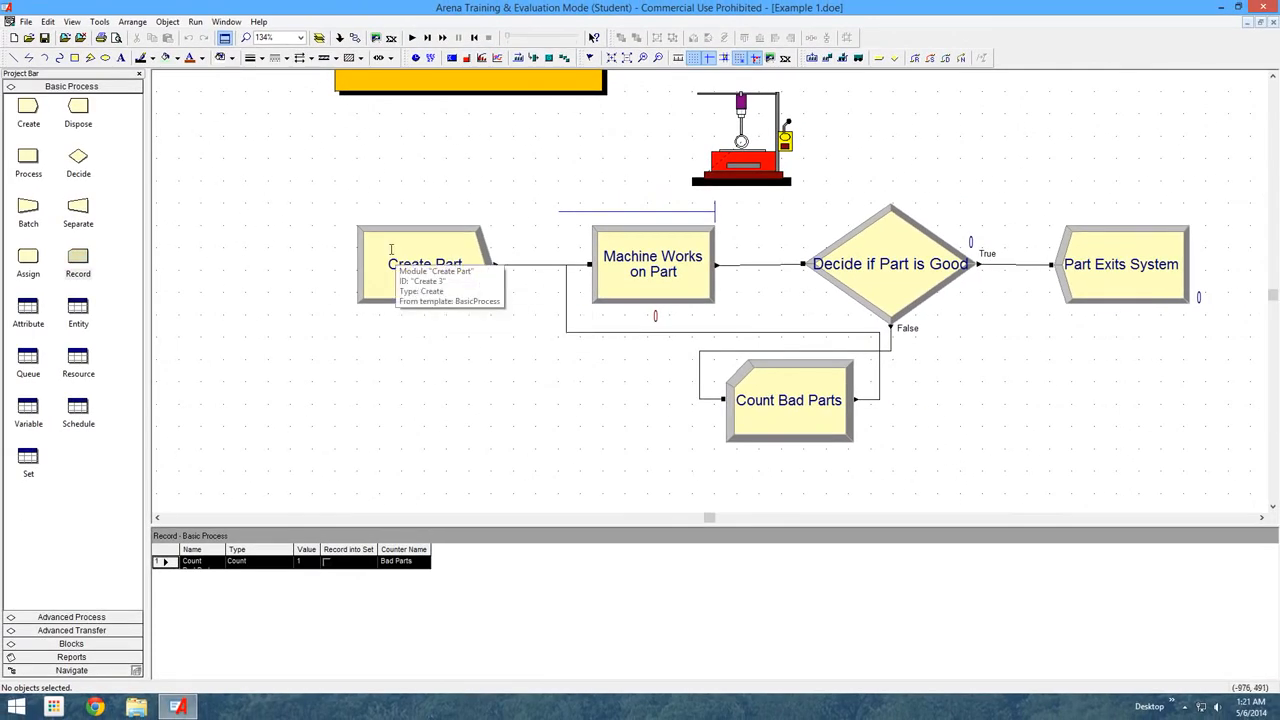
Step: Save the model as a new file named Example 2.doe in the Arena Tutorial folder
{"action": "left_click", "coordinate": [36, 21]}
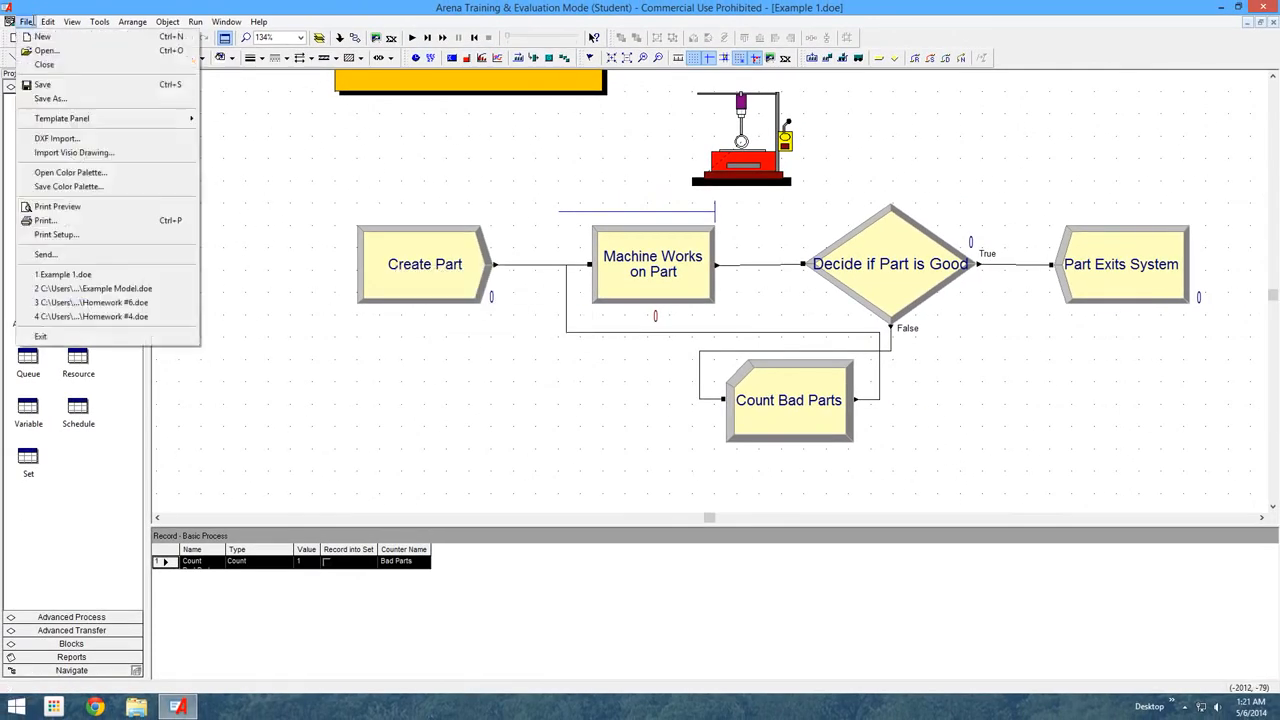
{"action": "left_click", "coordinate": [50, 91]}
{"action": "left_click", "coordinate": [565, 285]}
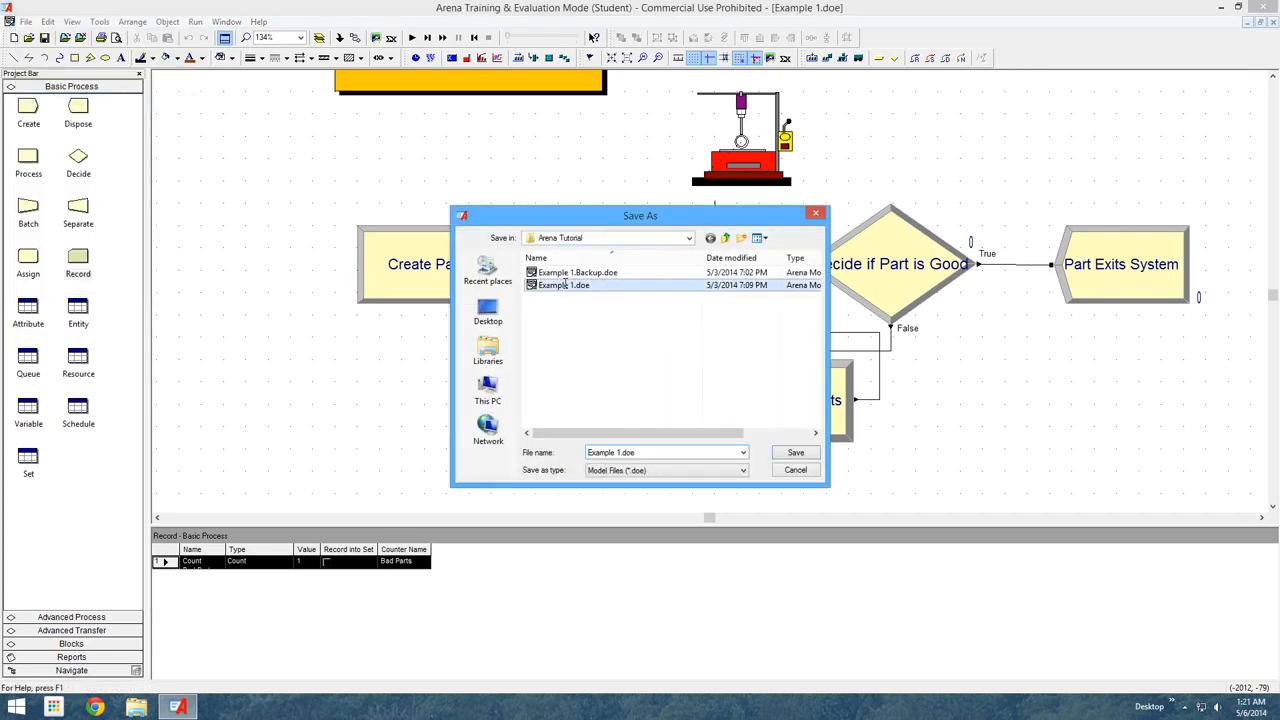
{"action": "left_click", "coordinate": [620, 452]}
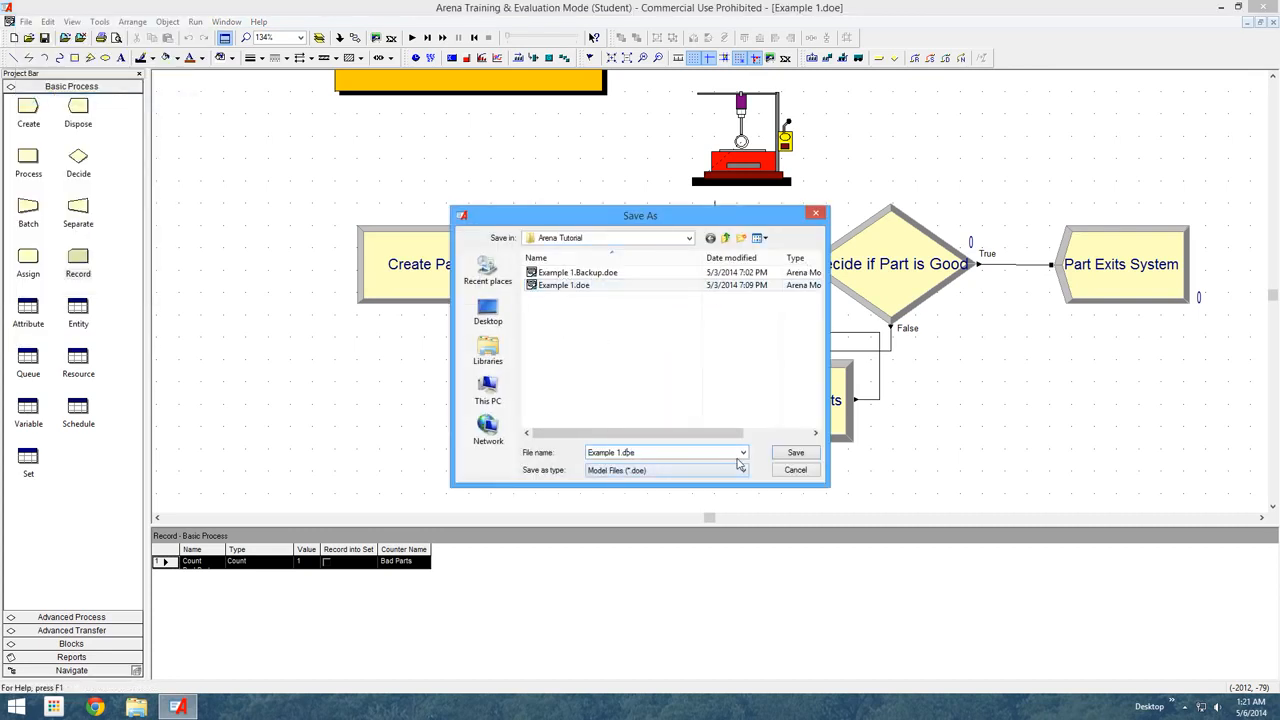
{"action": "type", "text": "2"}
{"action": "left_click", "coordinate": [797, 455]}
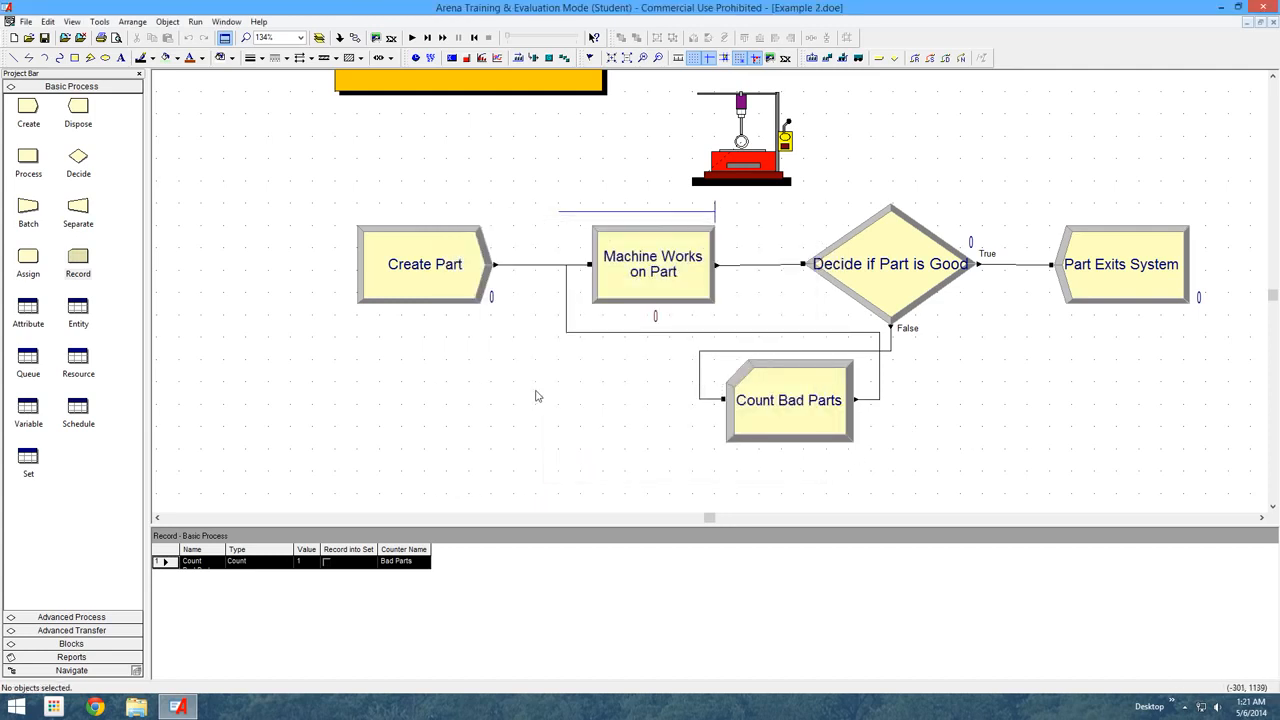
Step: Run the simulation to completion at a faster animation speed and open the results report
{"action": "left_click", "coordinate": [413, 40]}
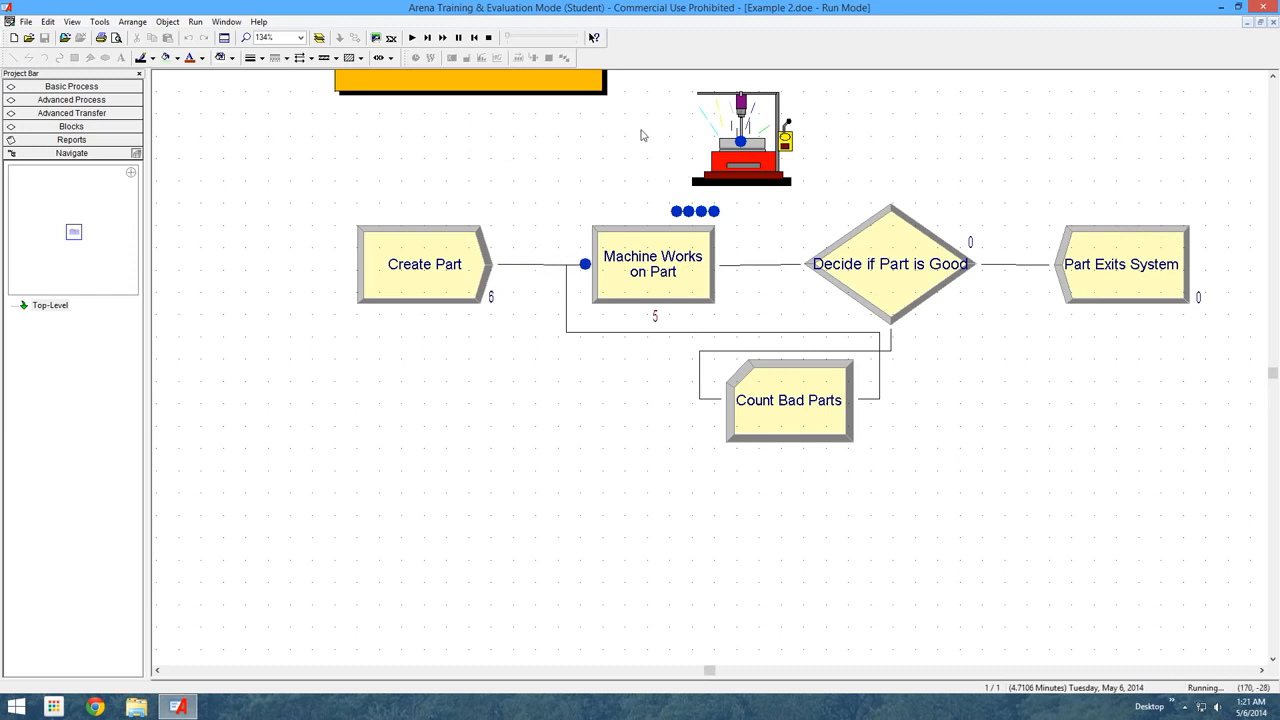
{"action": "left_click_drag", "start_coordinate": [510, 38], "coordinate": [536, 42]}
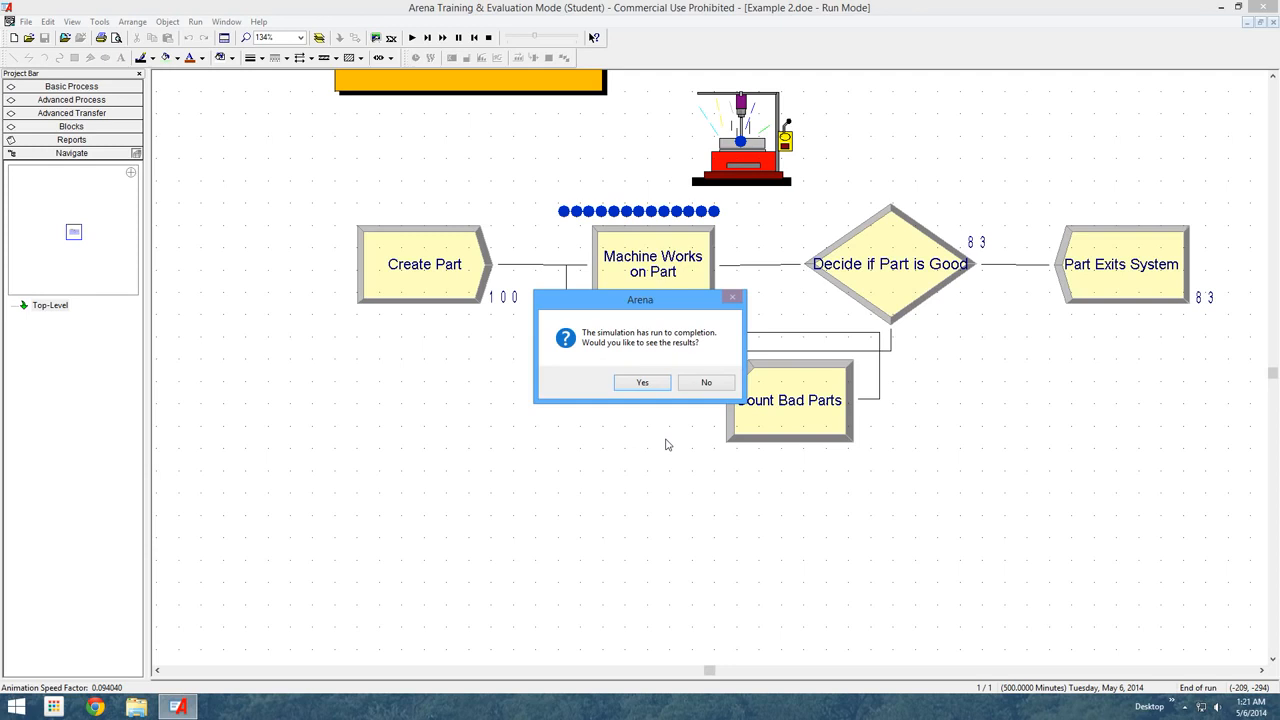
{"action": "left_click", "coordinate": [641, 383]}
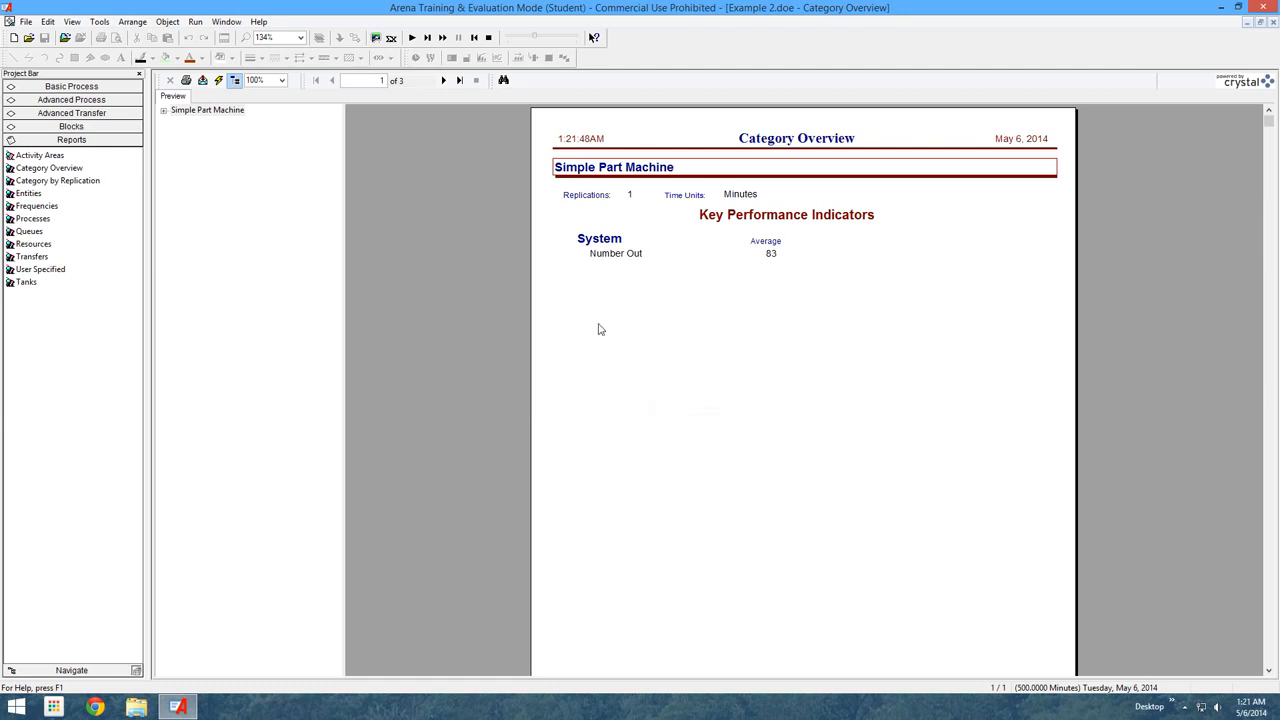
Step: Examine the Bad Parts counter in the report's User Specified section and the Number Out on its first page, and end the run
{"action": "left_click", "coordinate": [165, 112]}
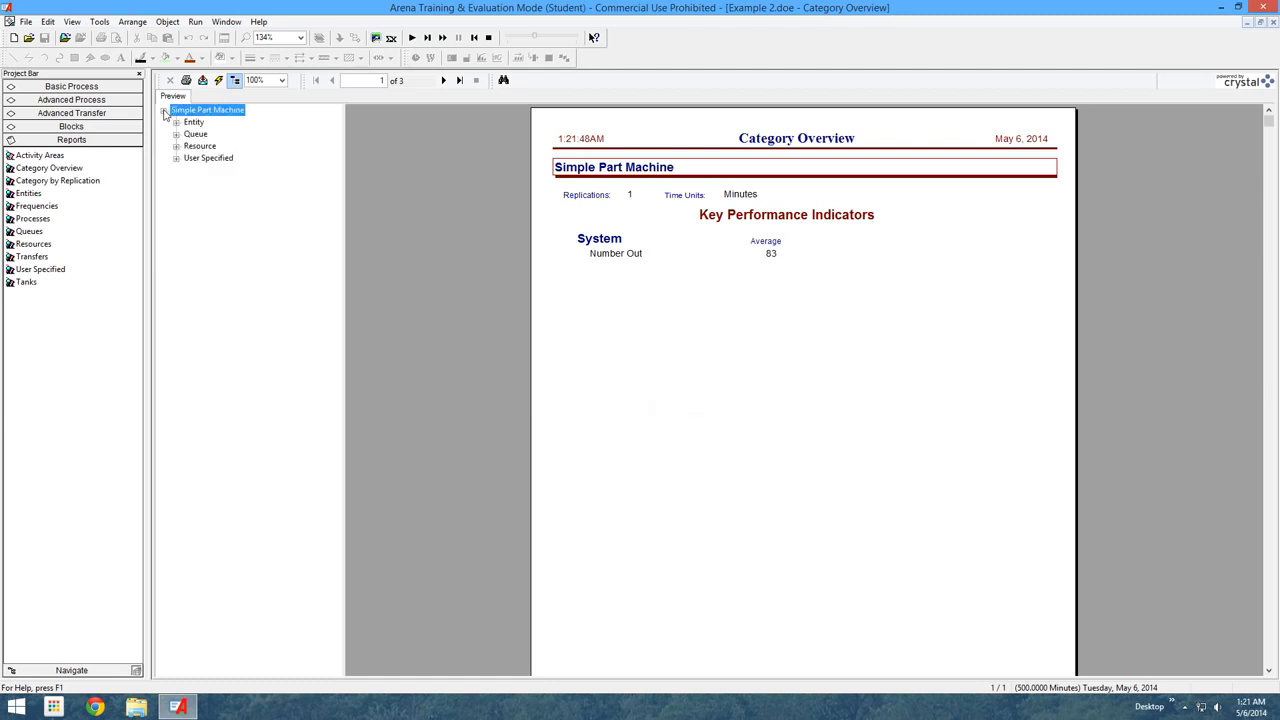
{"action": "left_click", "coordinate": [208, 158]}
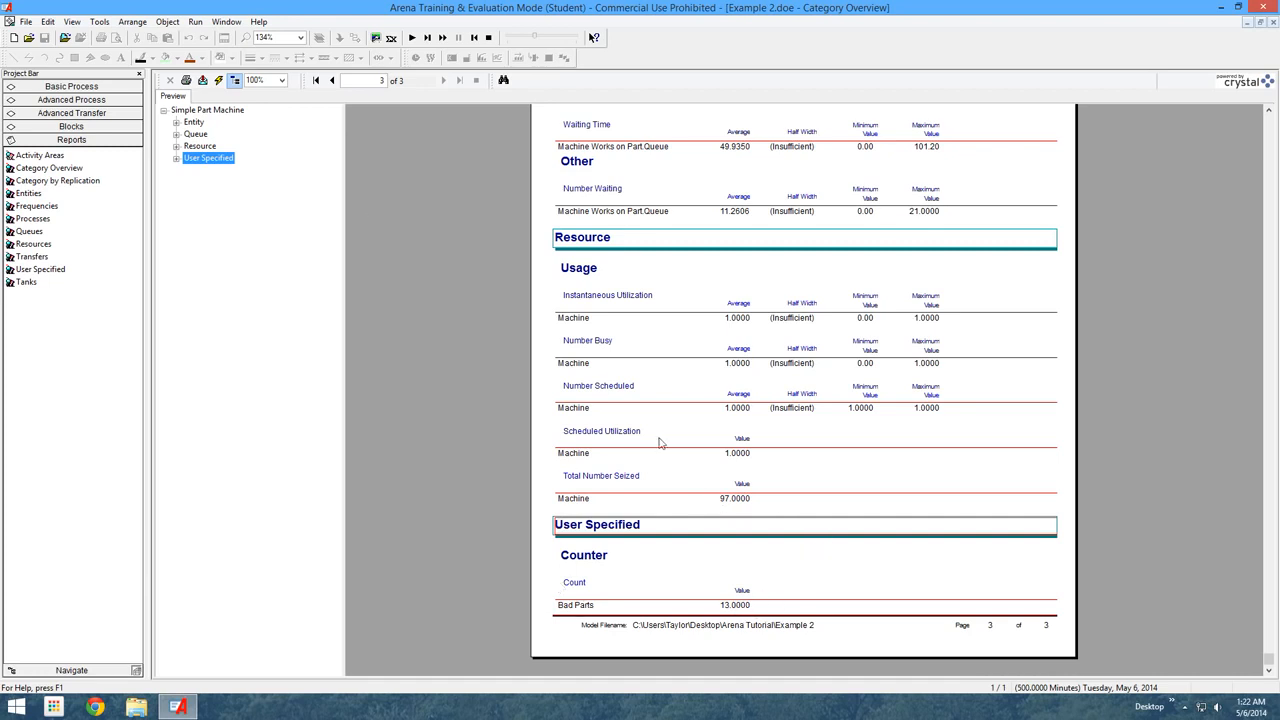
{"action": "left_click", "coordinate": [221, 112]}
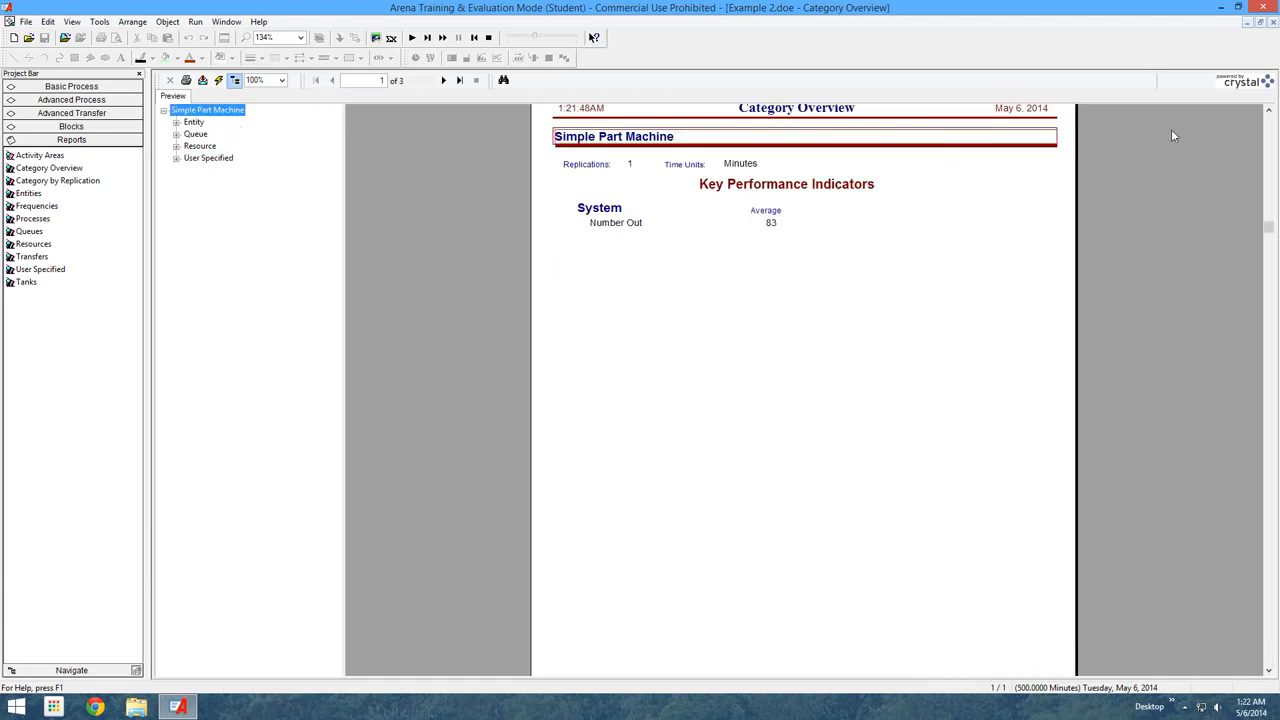
{"action": "left_click", "coordinate": [1273, 22]}
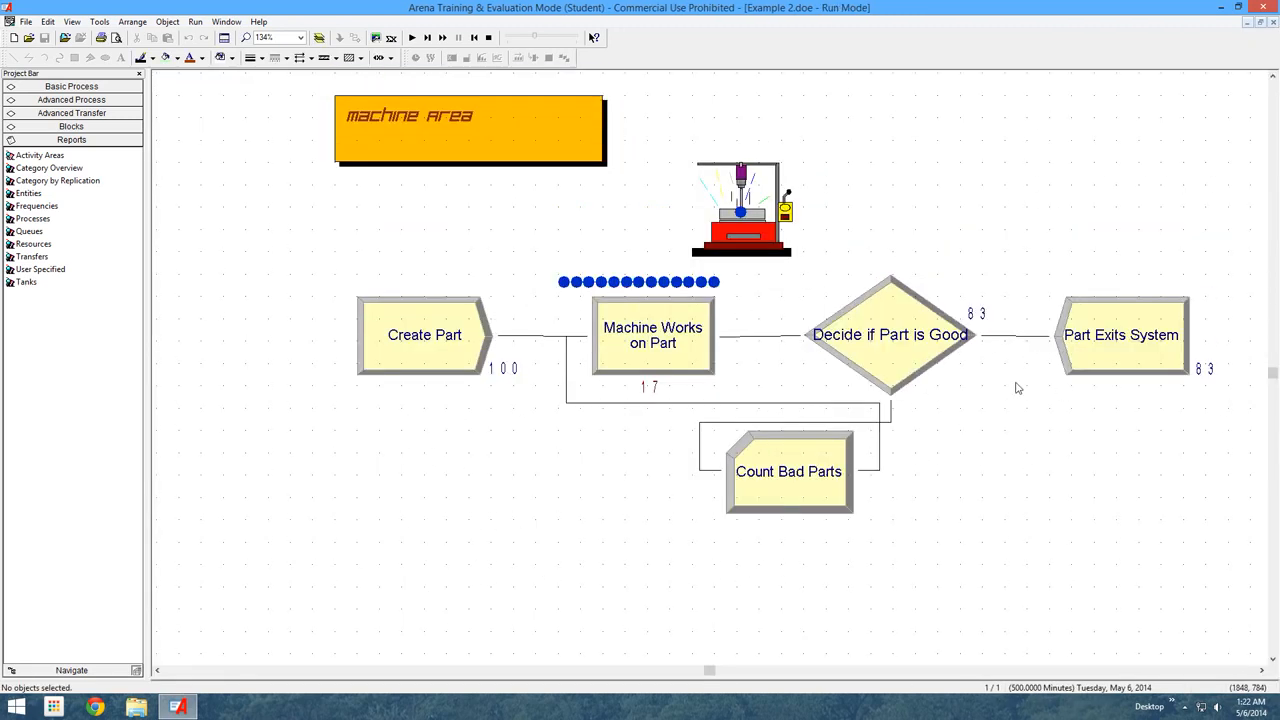
{"action": "left_click", "coordinate": [488, 37]}
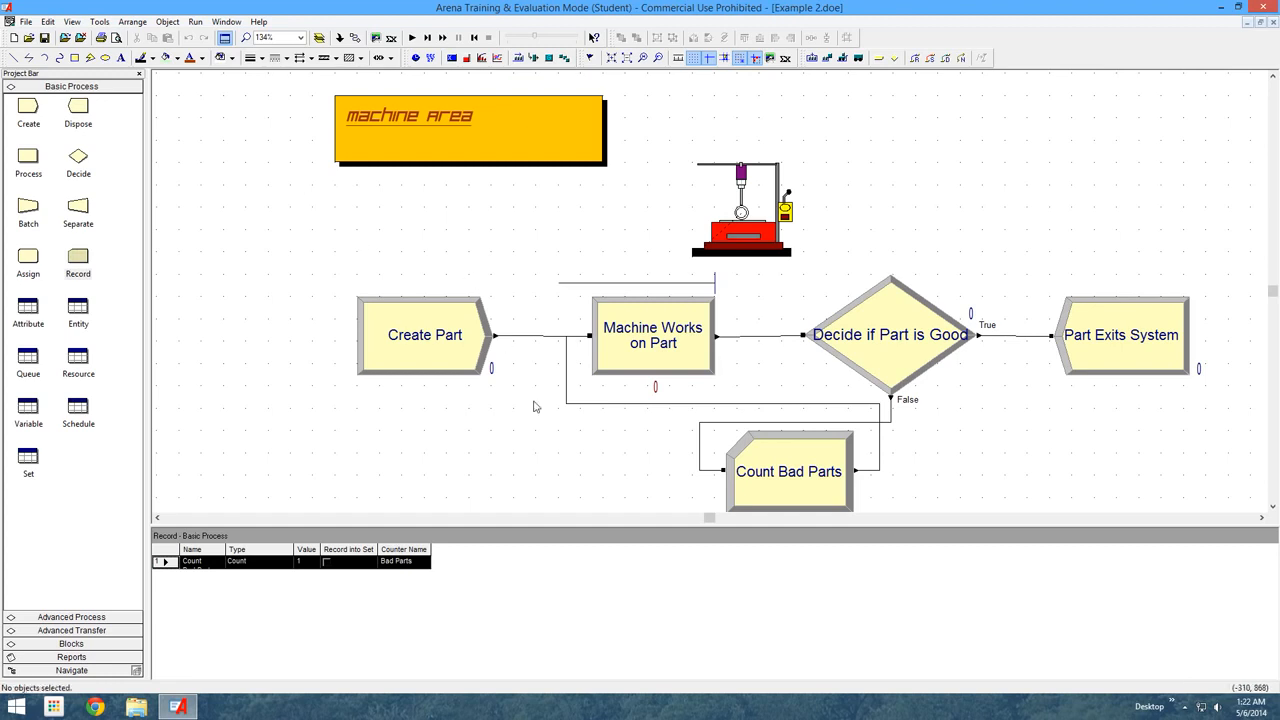
{"action": "scroll", "coordinate": [401, 433], "scroll_direction": "down", "scroll_amount": 1}
{"action": "scroll", "coordinate": [397, 436], "scroll_direction": "up", "scroll_amount": 1}
{"action": "left_click", "coordinate": [28, 260]}
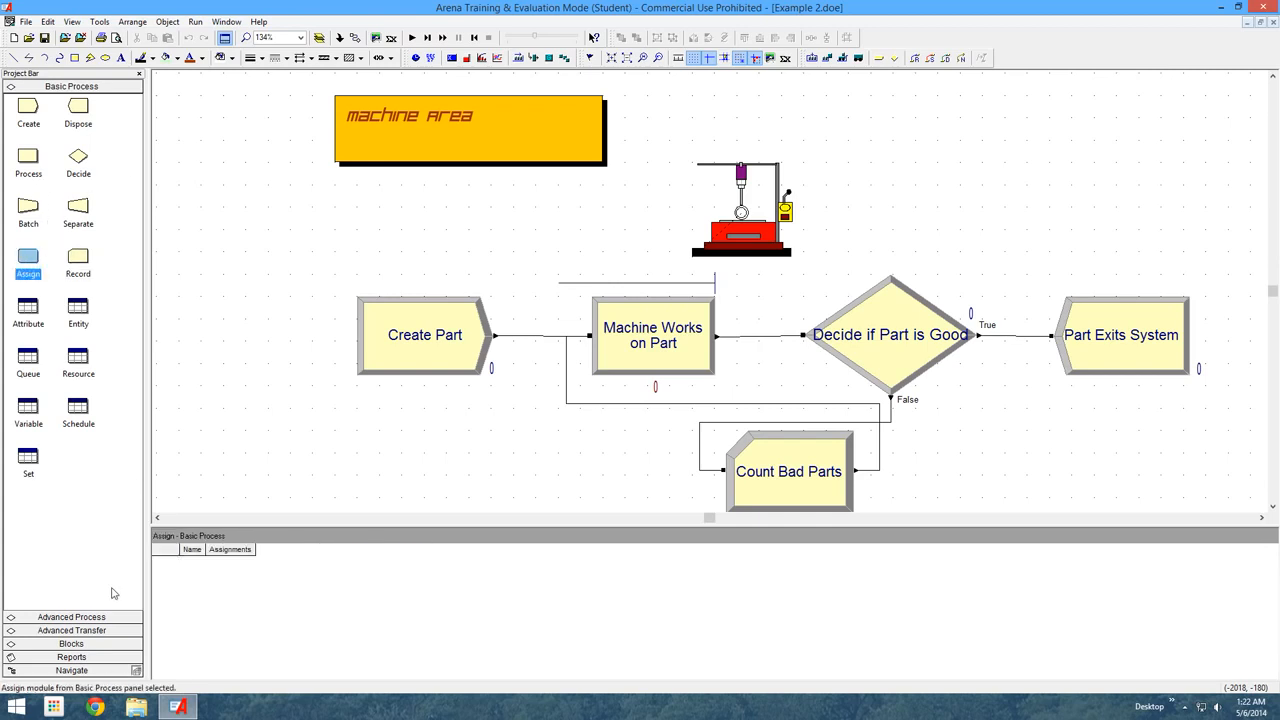
{"action": "left_click", "coordinate": [71, 617]}
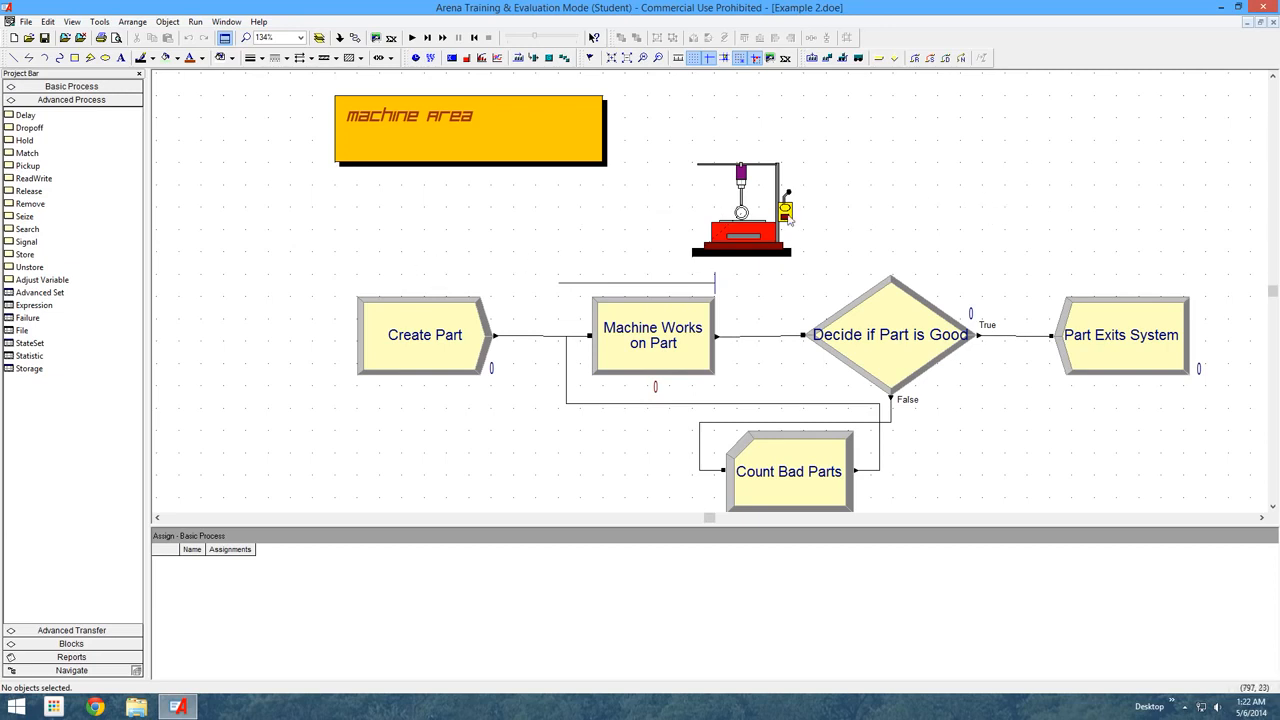
{"action": "left_click", "coordinate": [88, 88]}
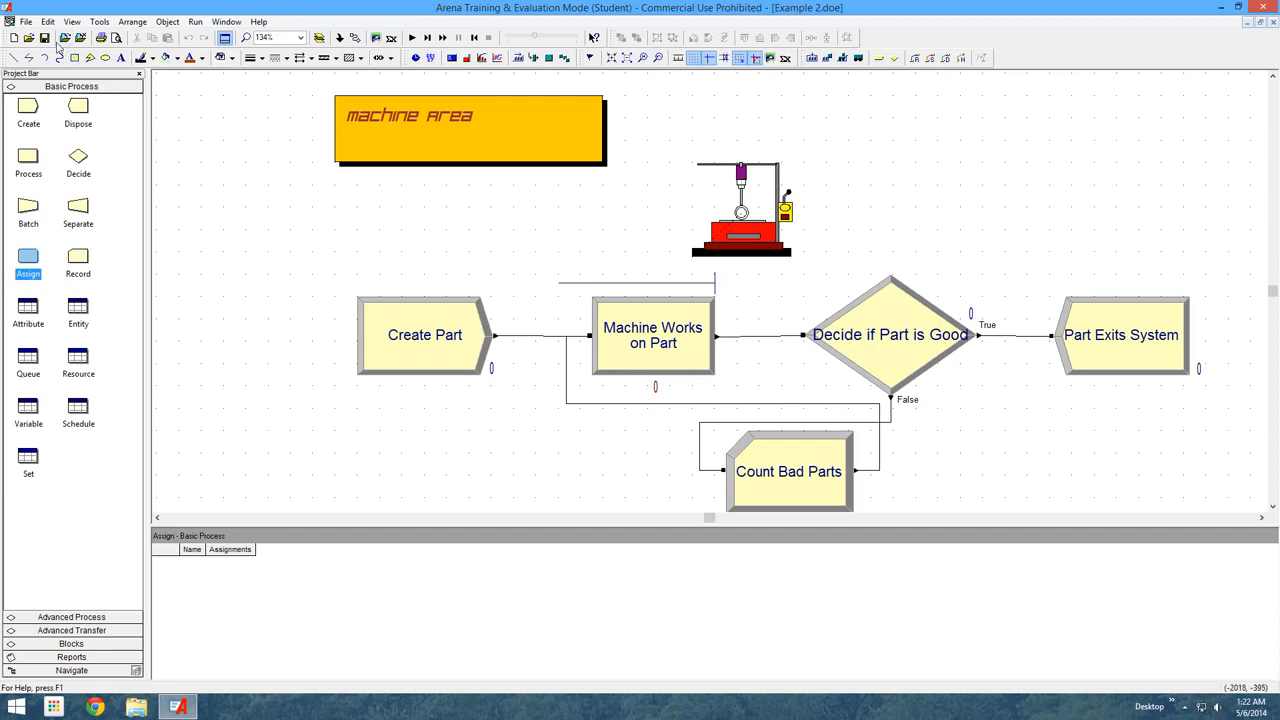
Step: Close the Example 2 model
{"action": "left_click", "coordinate": [1273, 22]}
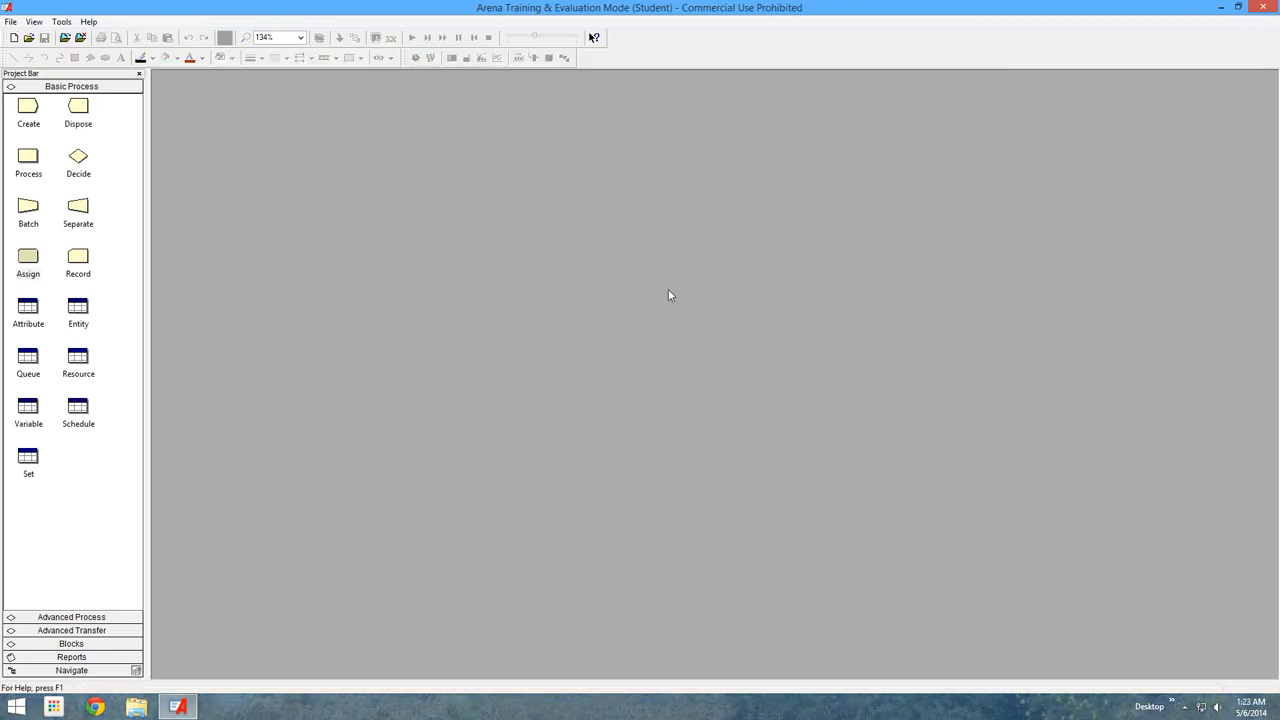